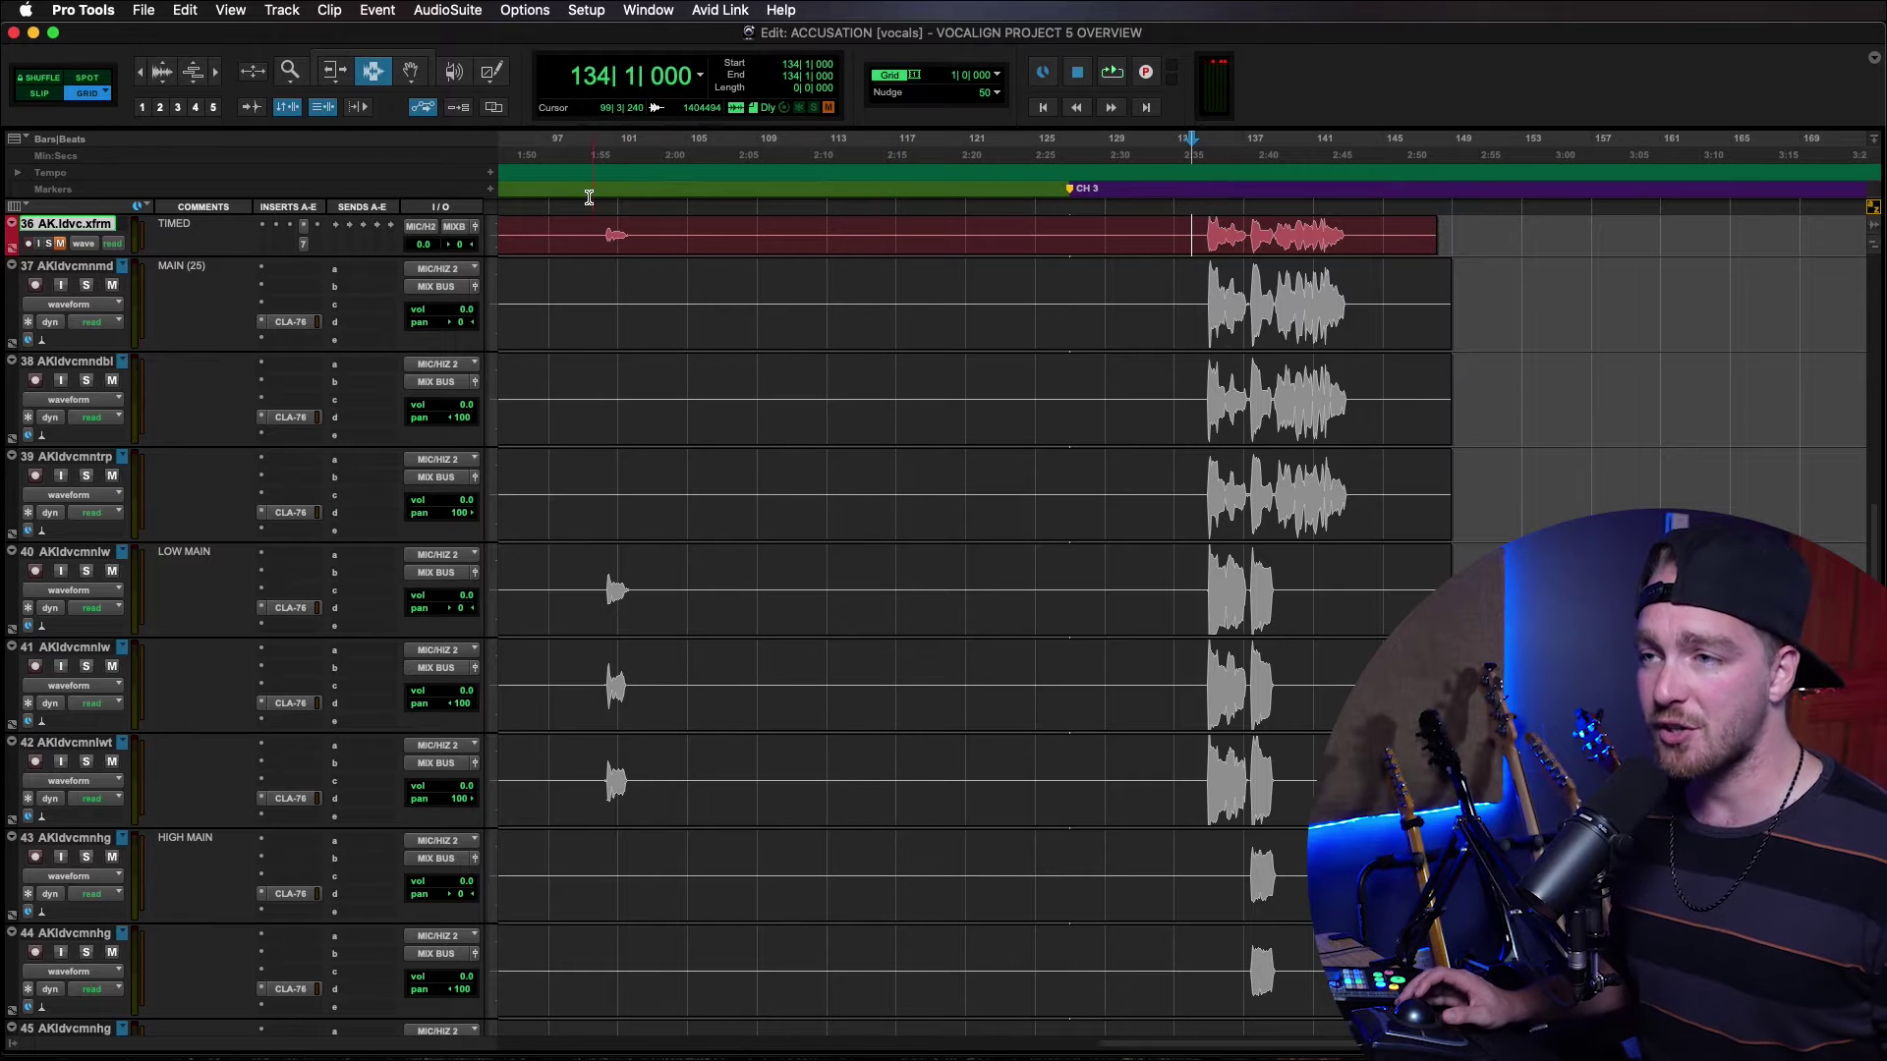
Launch VocAlign Project 5 from AudioSuite > Other, enlarge its window slightly, and dismiss the preset list.
{"action": "left_click", "coordinate": [455, 11]}
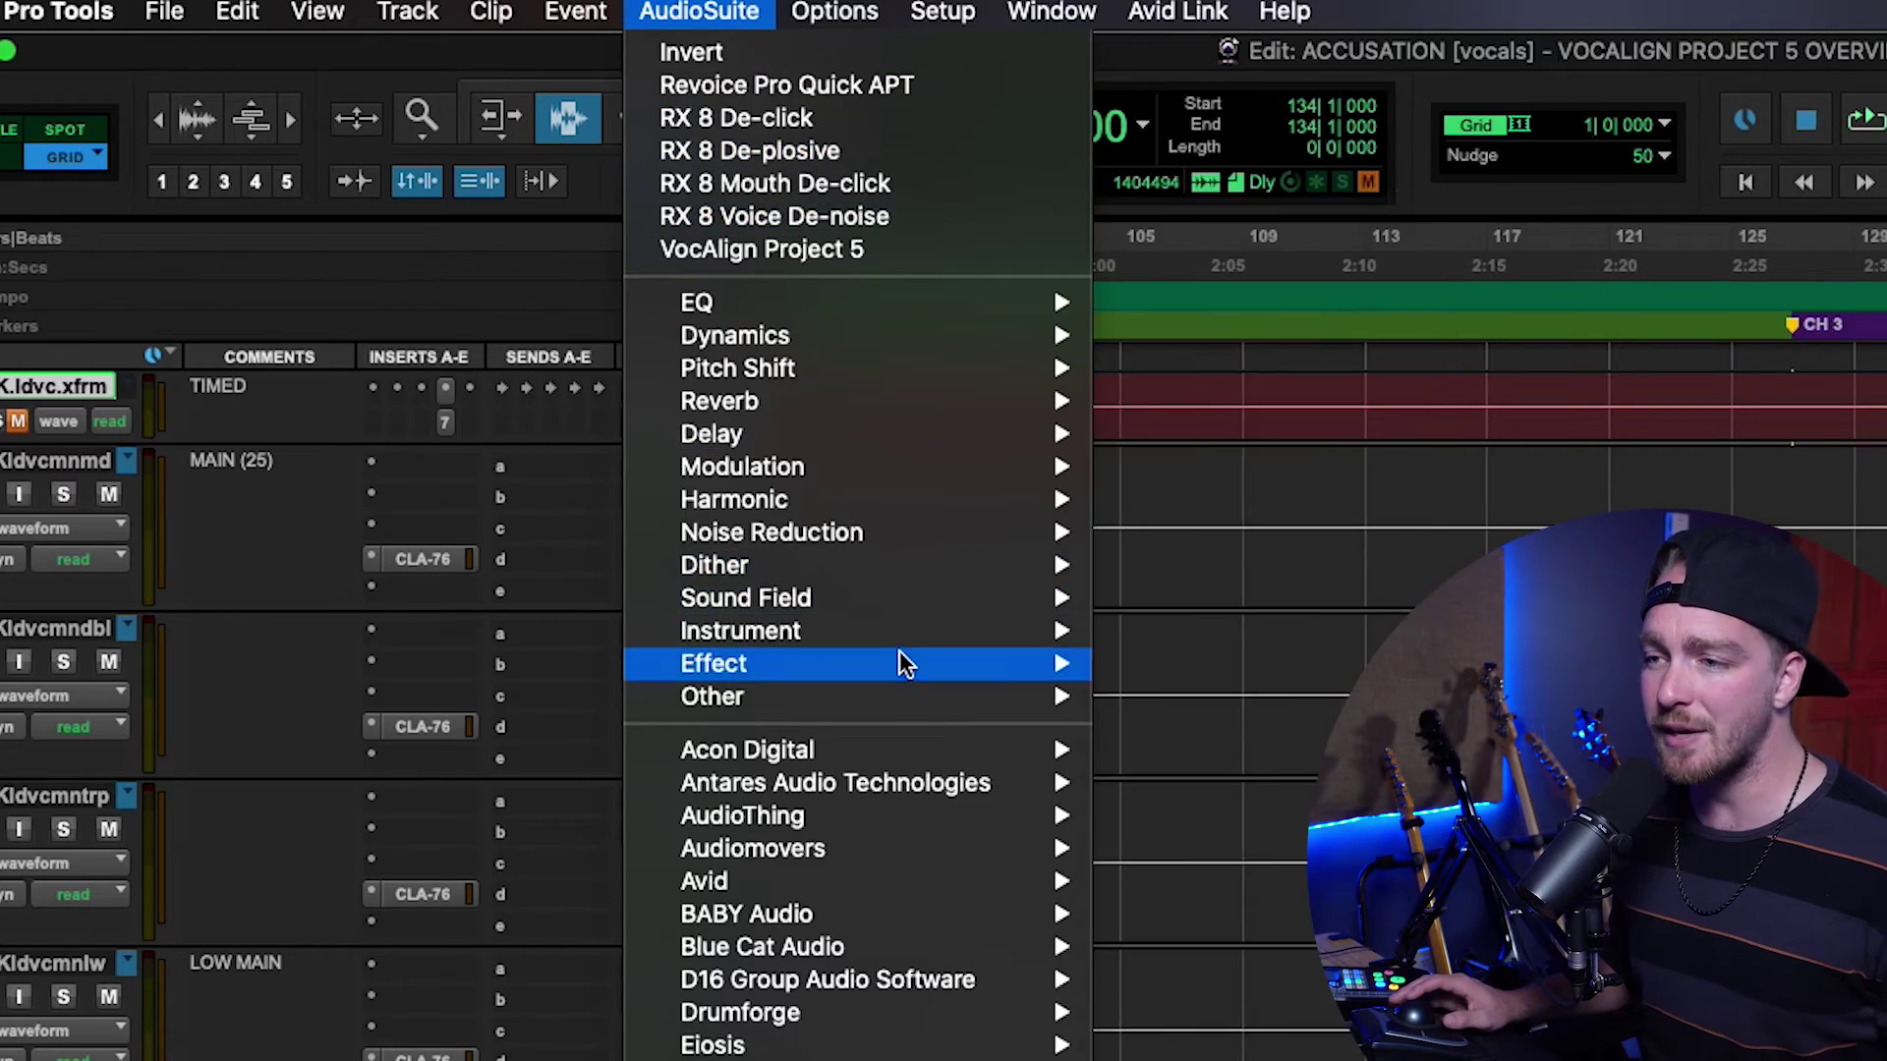
{"action": "mouse_move", "coordinate": [896, 697]}
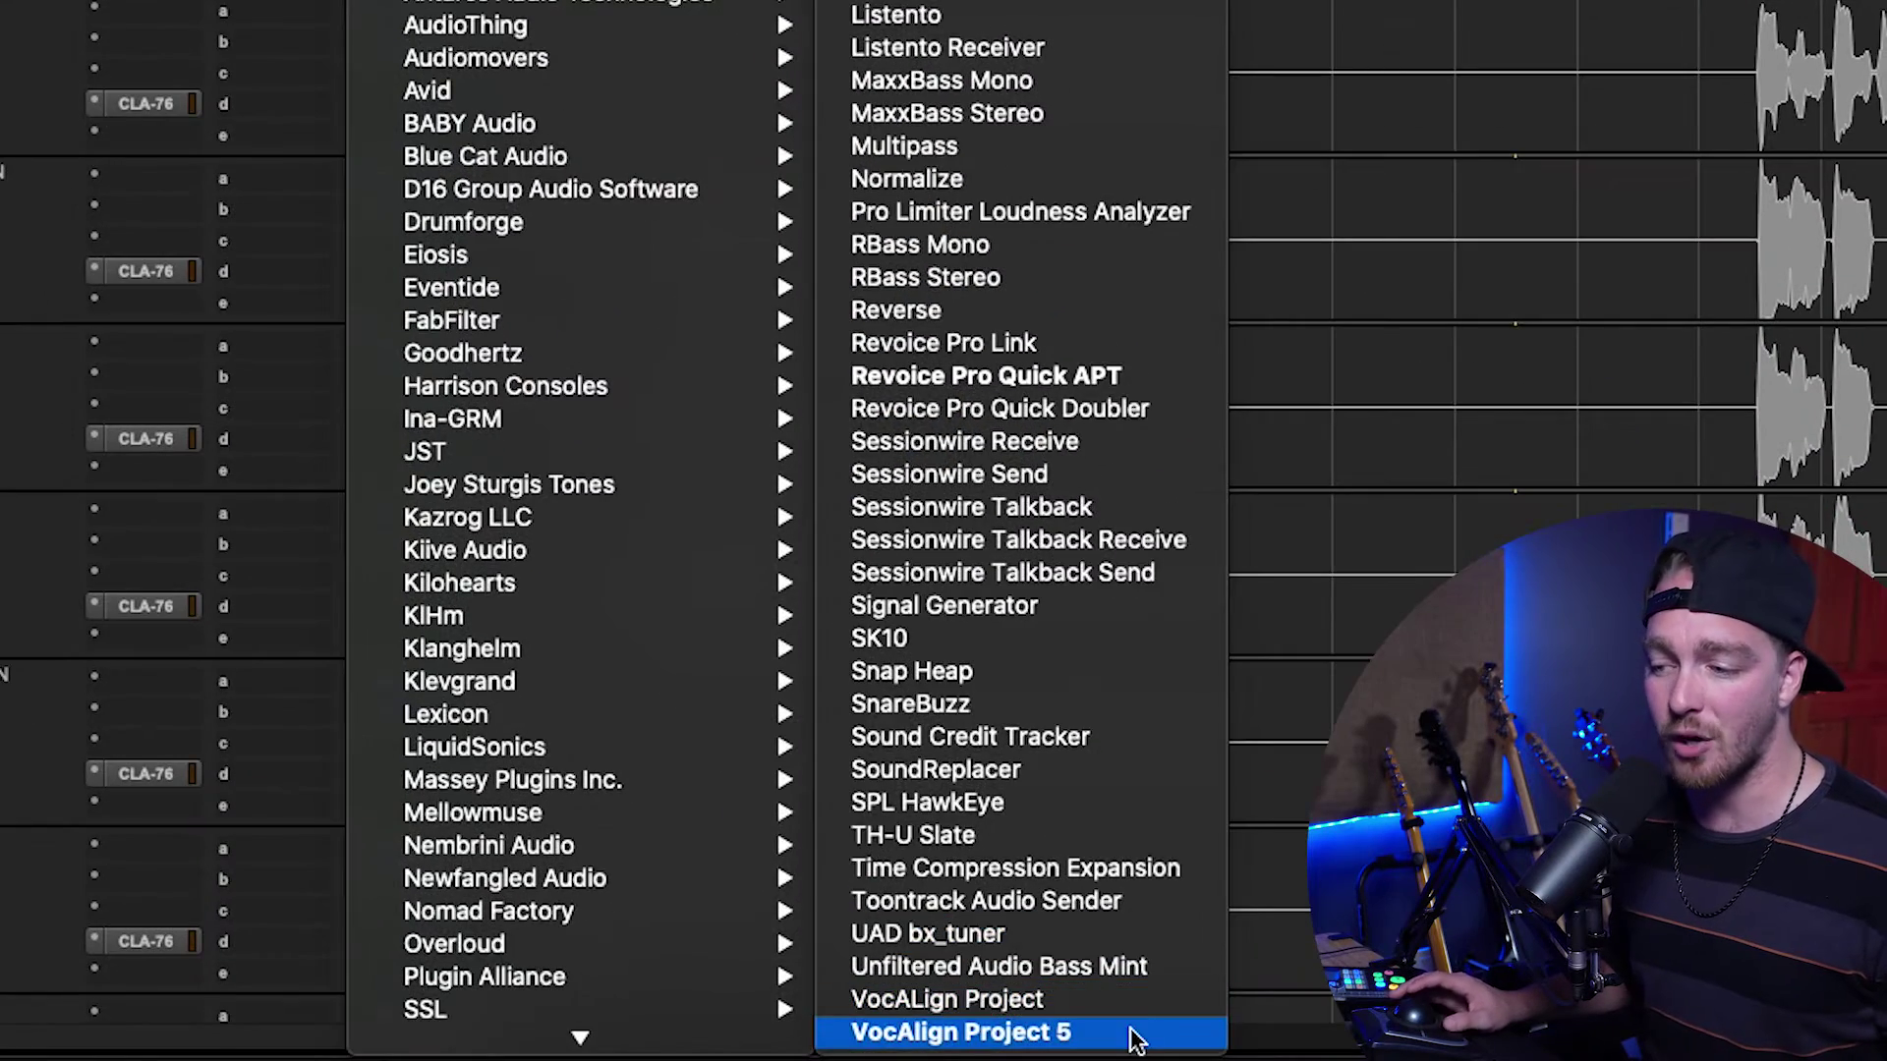
{"action": "left_click", "coordinate": [1130, 1028]}
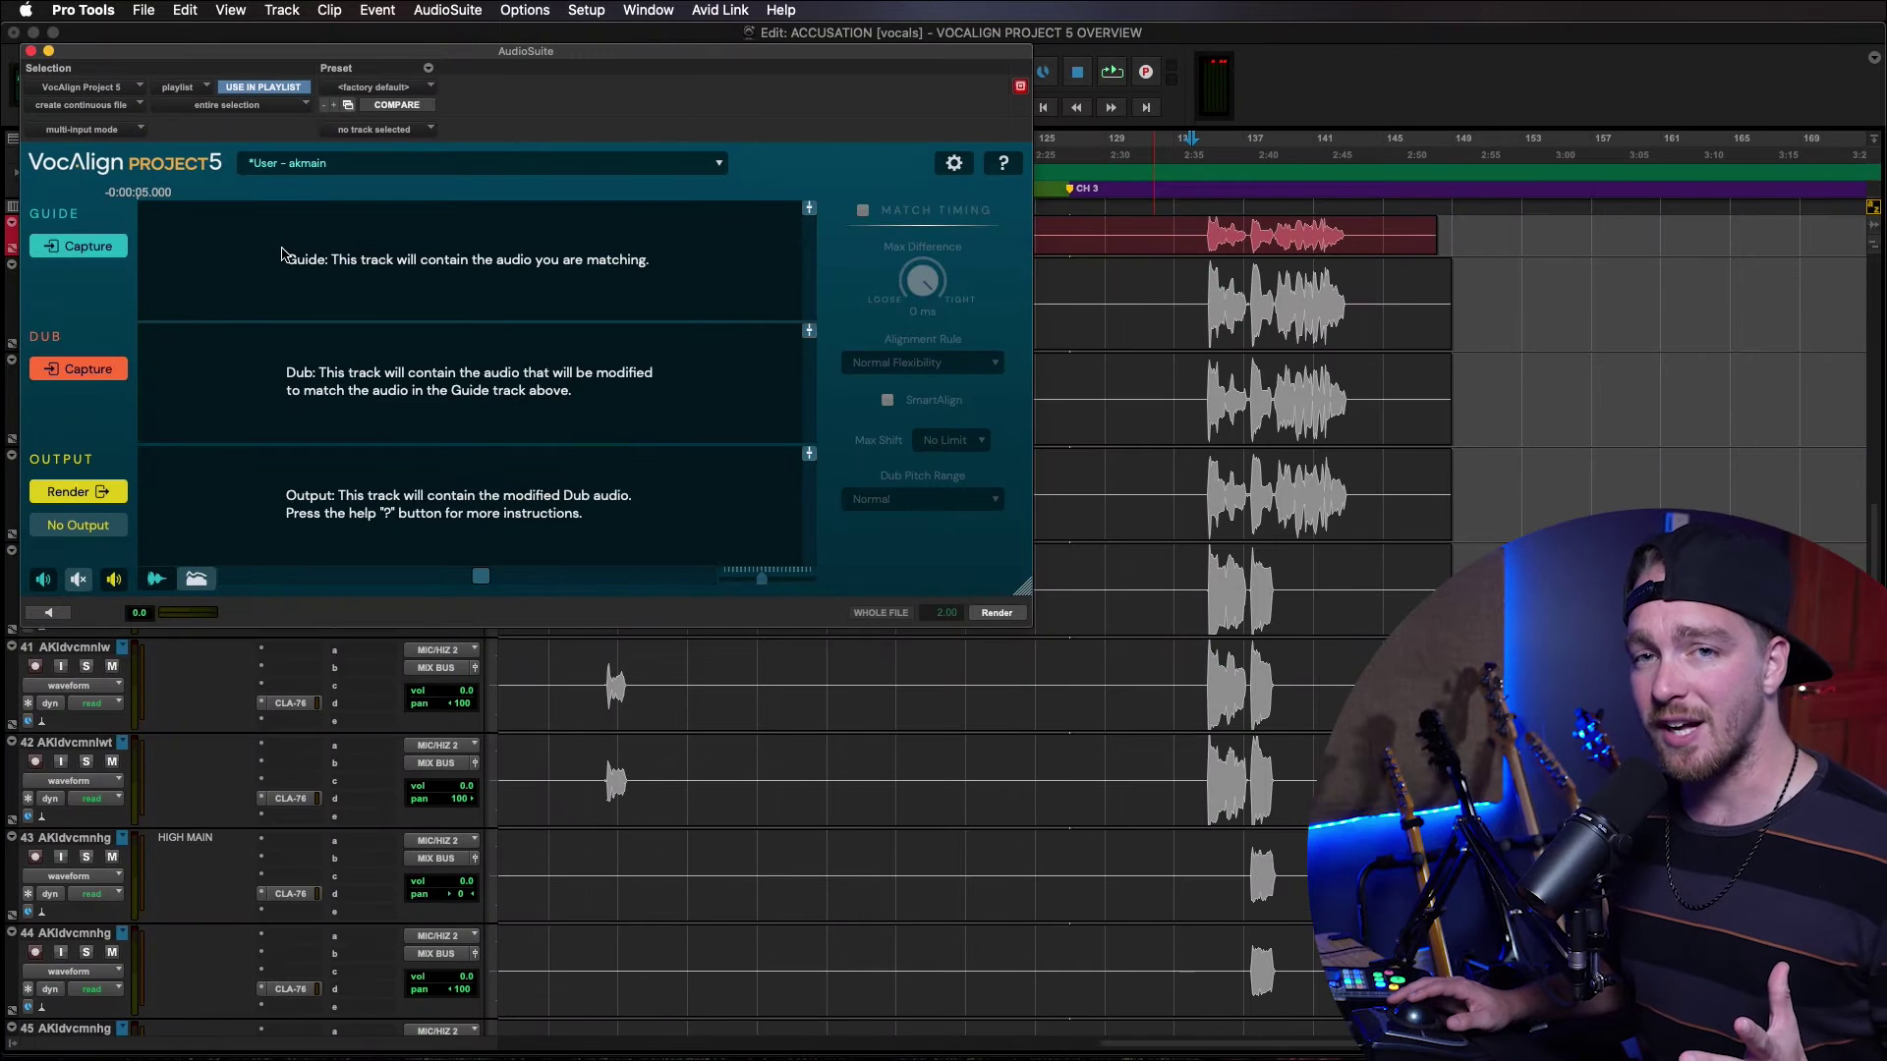
{"action": "left_click_drag", "start_coordinate": [1022, 588], "coordinate": [1025, 593]}
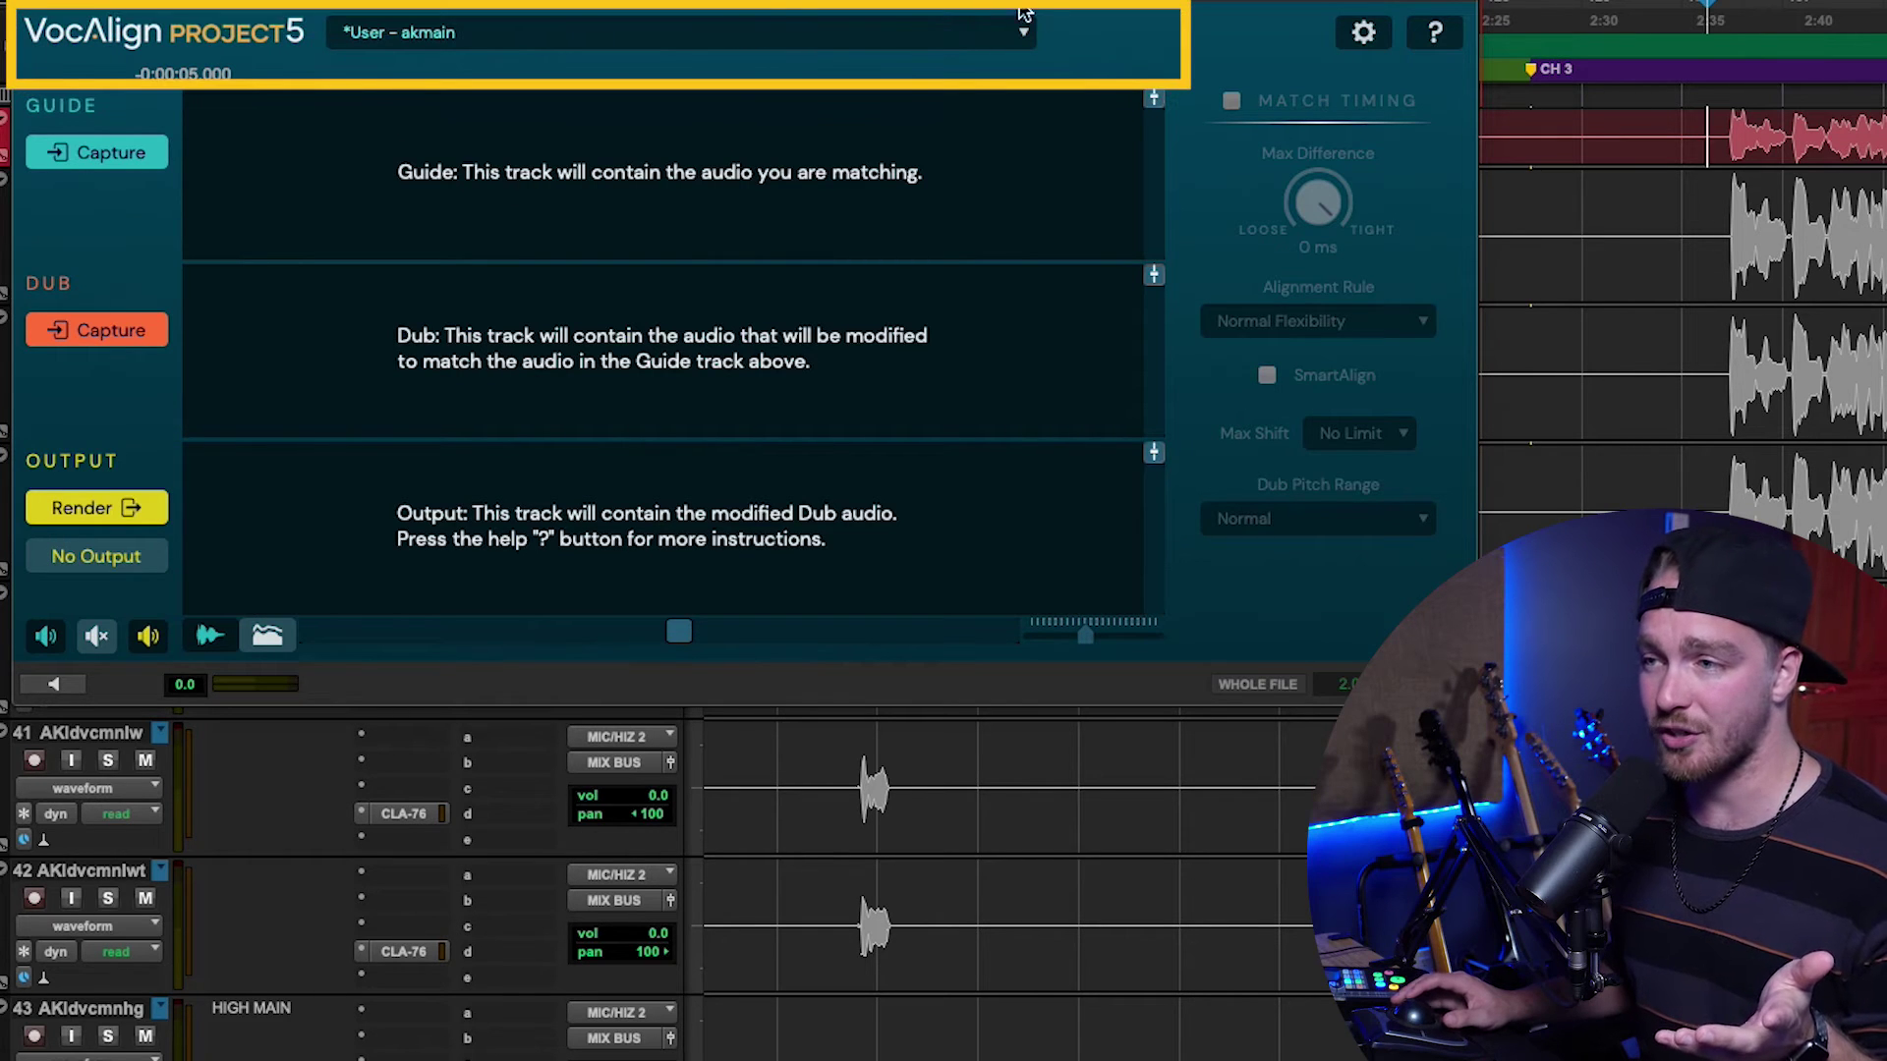
{"action": "left_click", "coordinate": [1023, 37]}
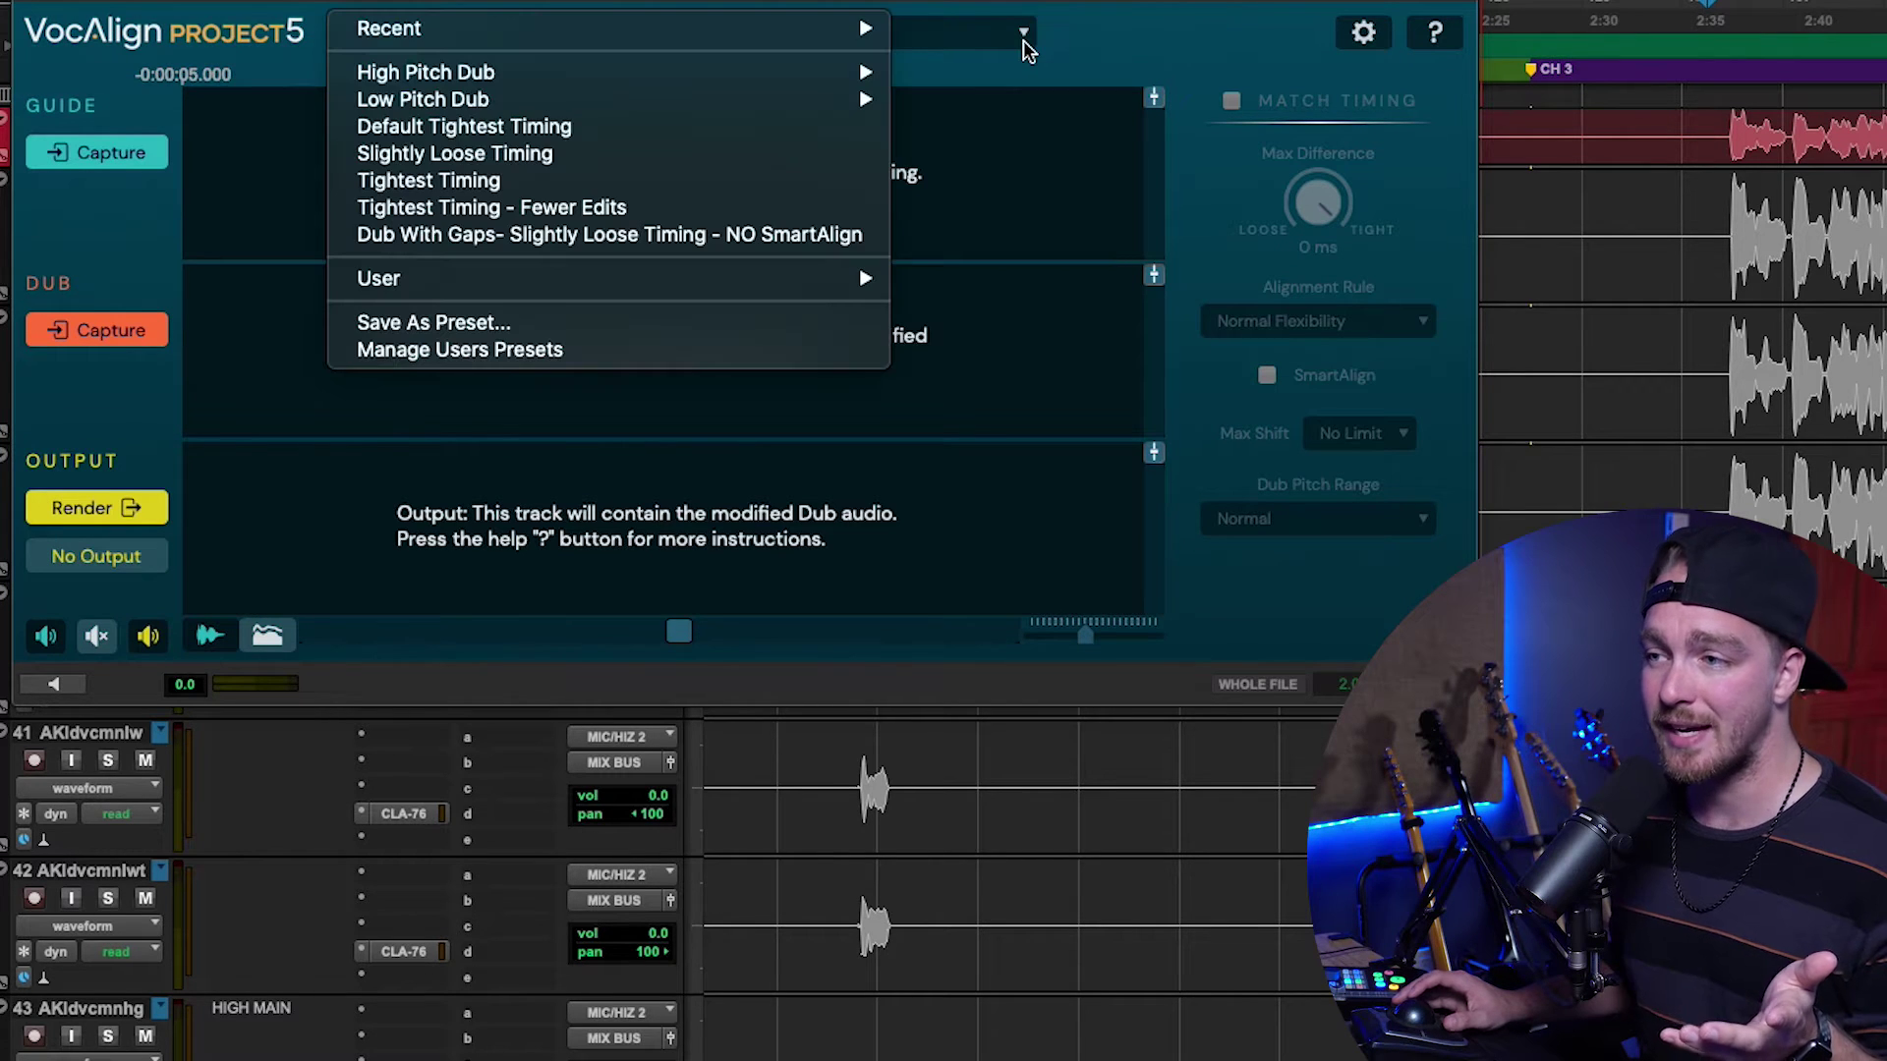
{"action": "left_click", "coordinate": [1078, 54]}
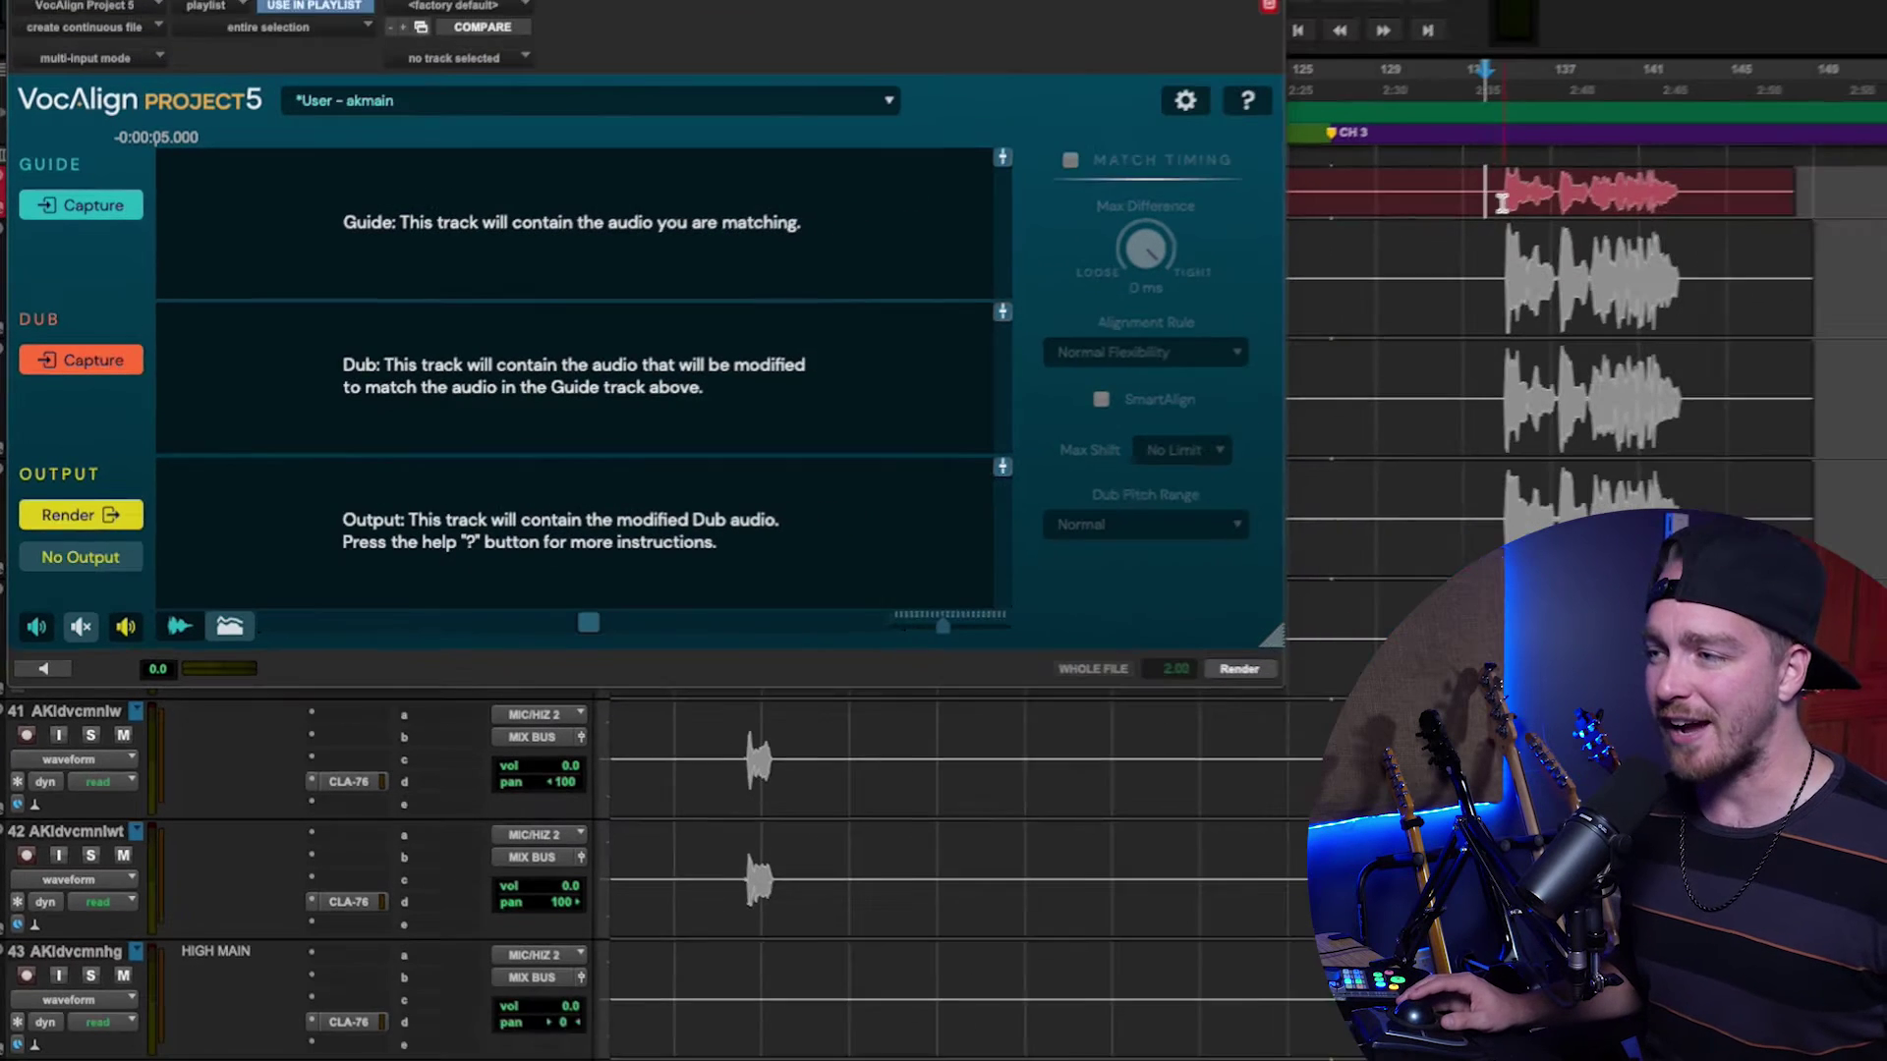
Capture the timed guide phrase as Guide and the doubled lead vocal below it as Dub.
{"action": "left_click_drag", "start_coordinate": [1704, 138], "coordinate": [1828, 143]}
{"action": "left_click_drag", "start_coordinate": [1574, 201], "coordinate": [1679, 197]}
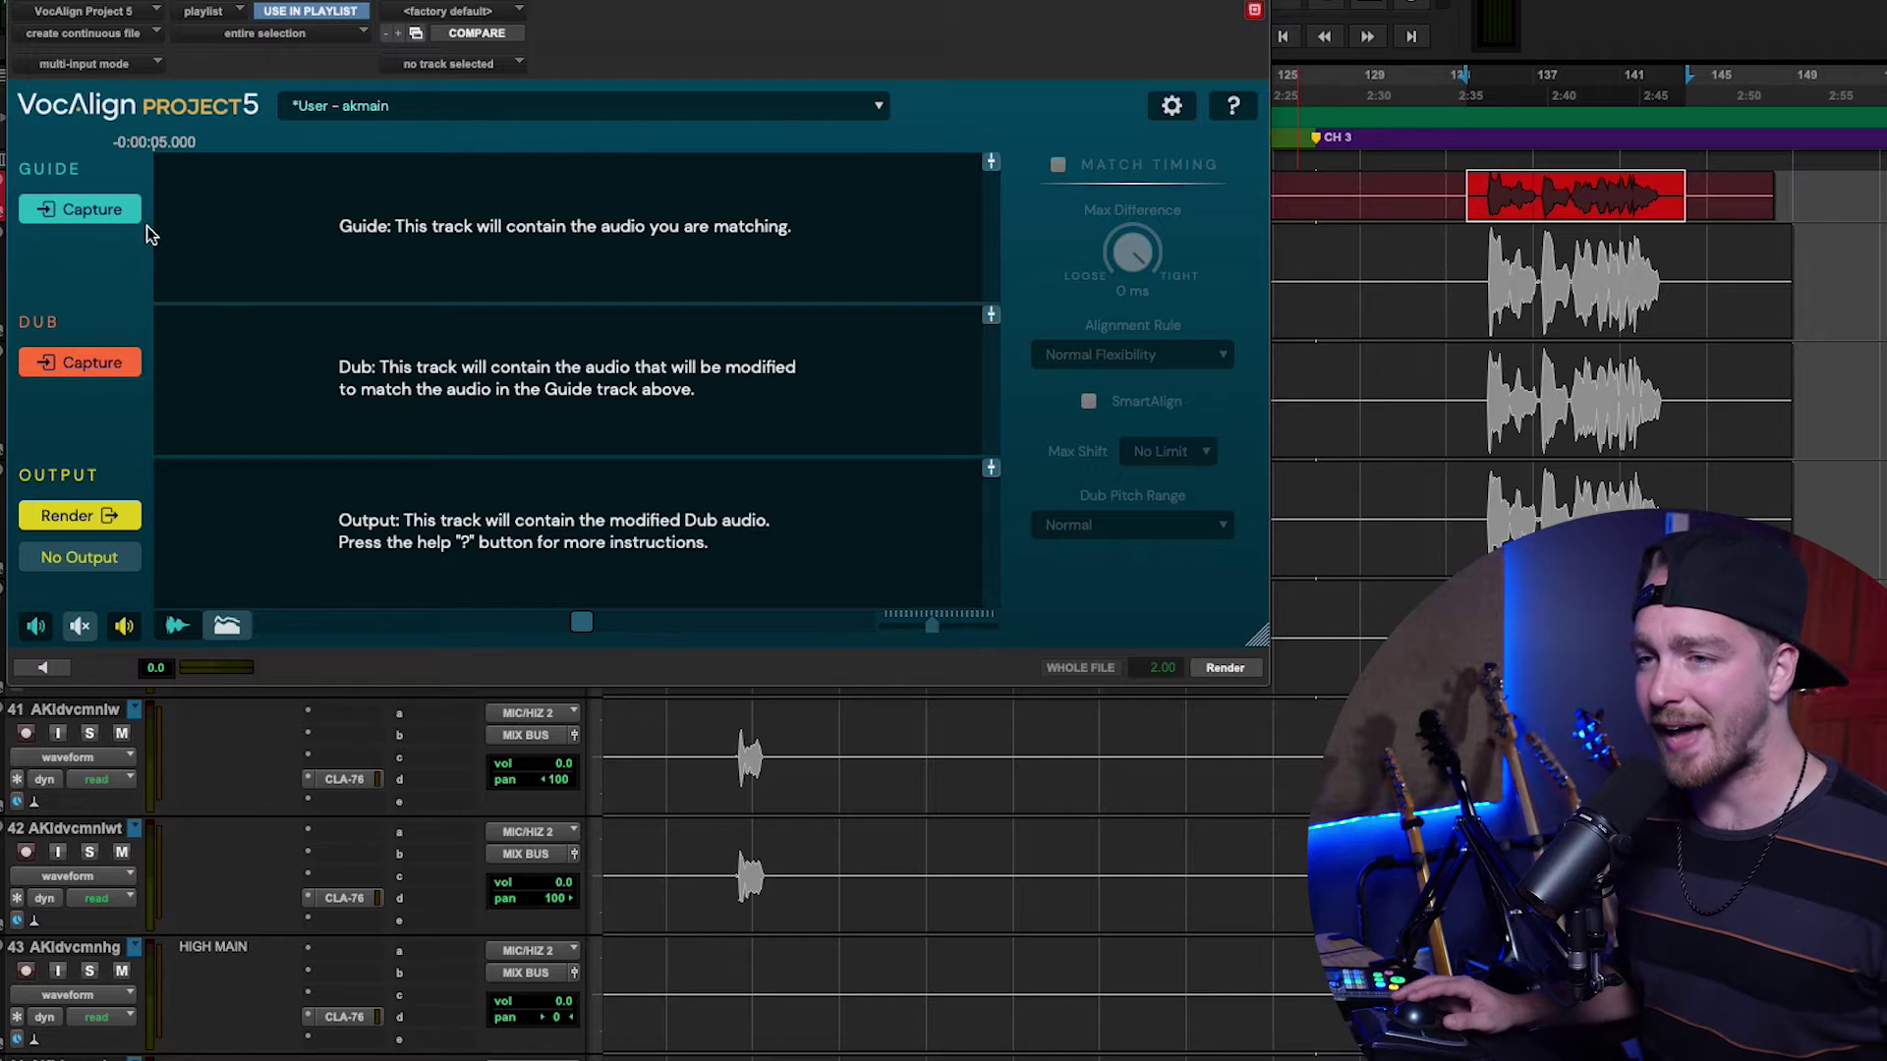
{"action": "left_click", "coordinate": [90, 211]}
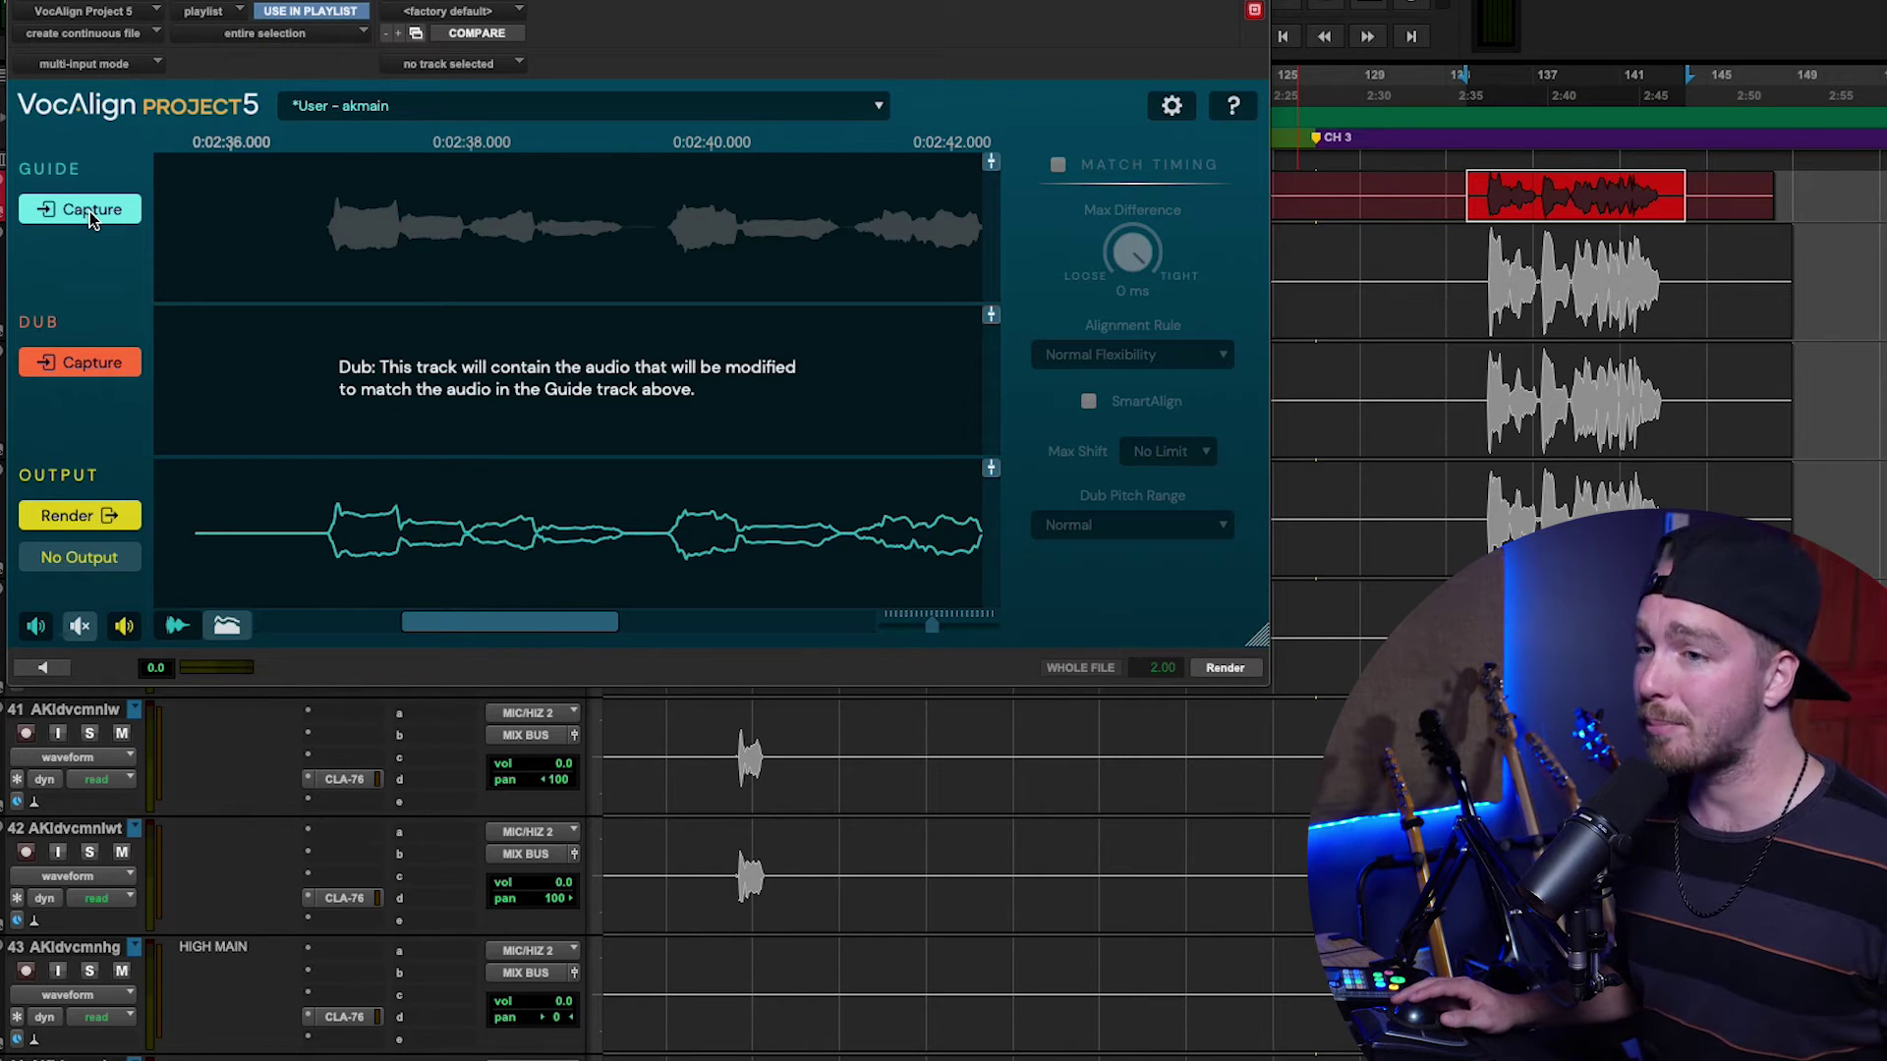
{"action": "key", "text": "semicolon"}
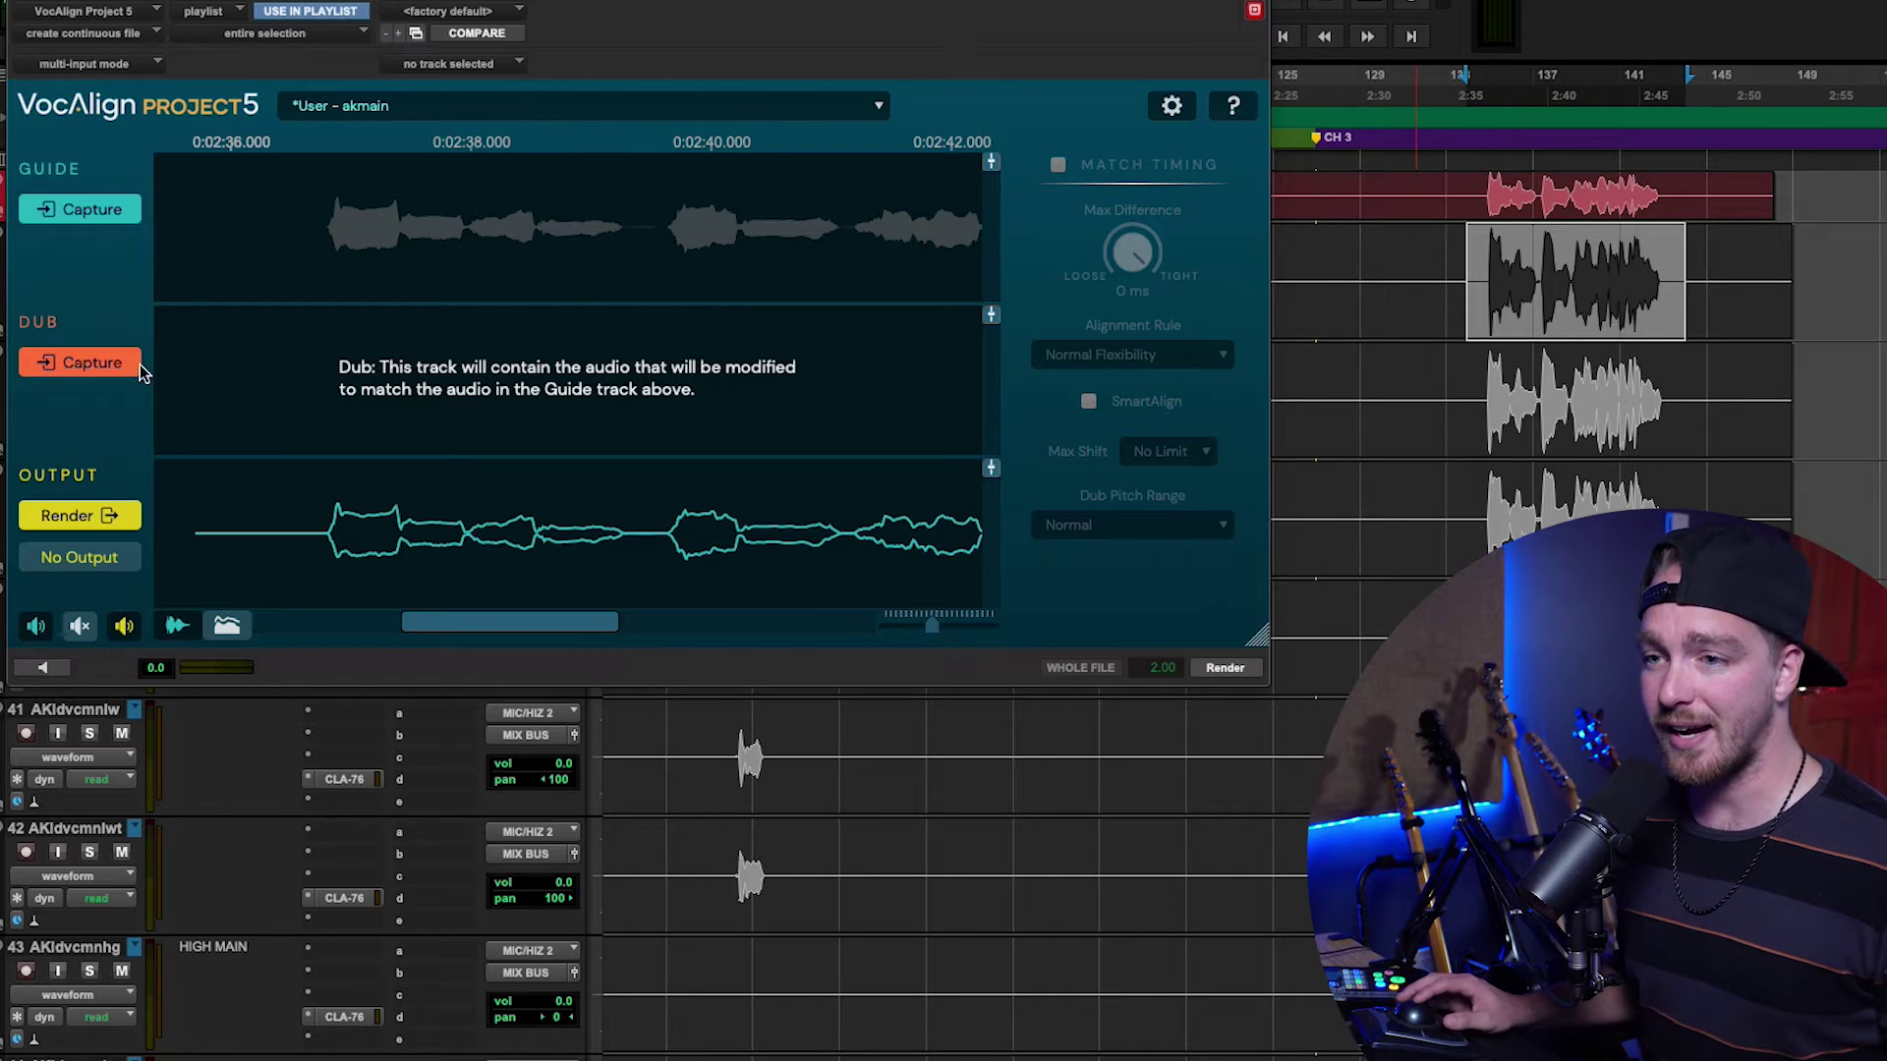
{"action": "left_click", "coordinate": [109, 366]}
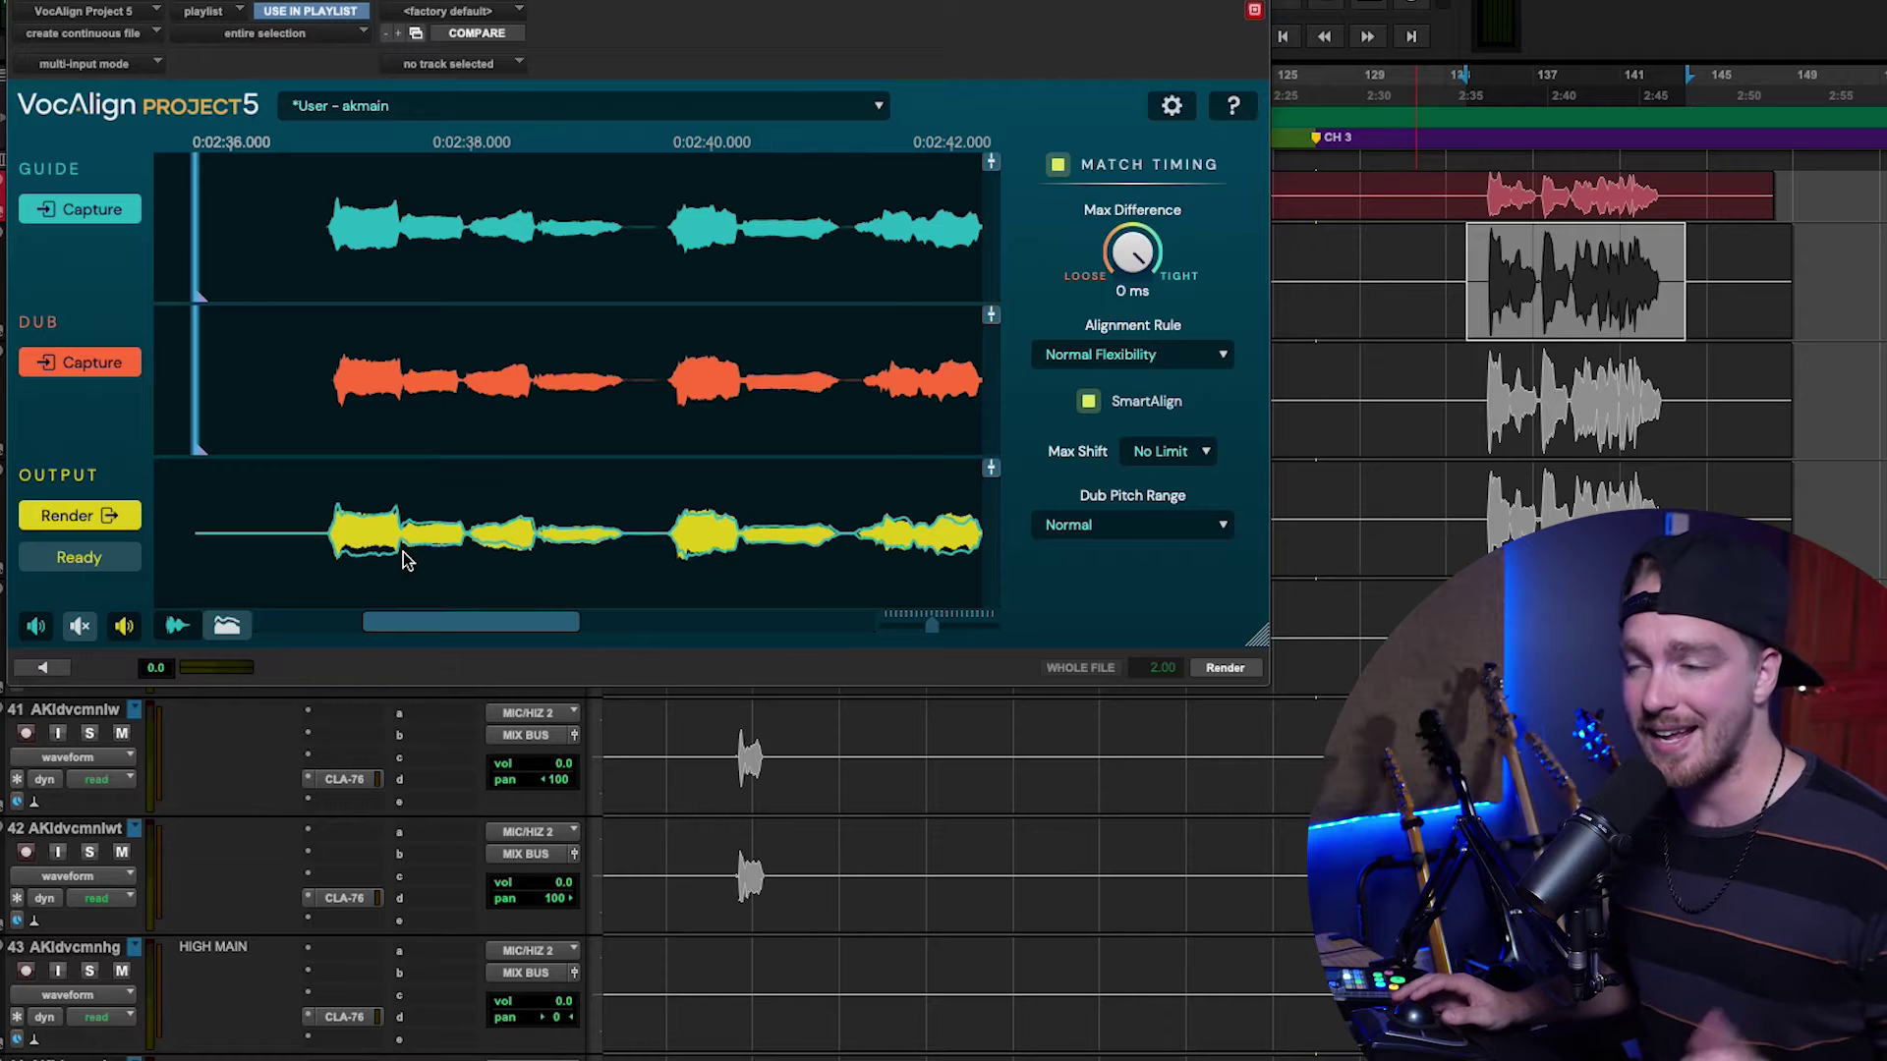
{"action": "left_click", "coordinate": [891, 462]}
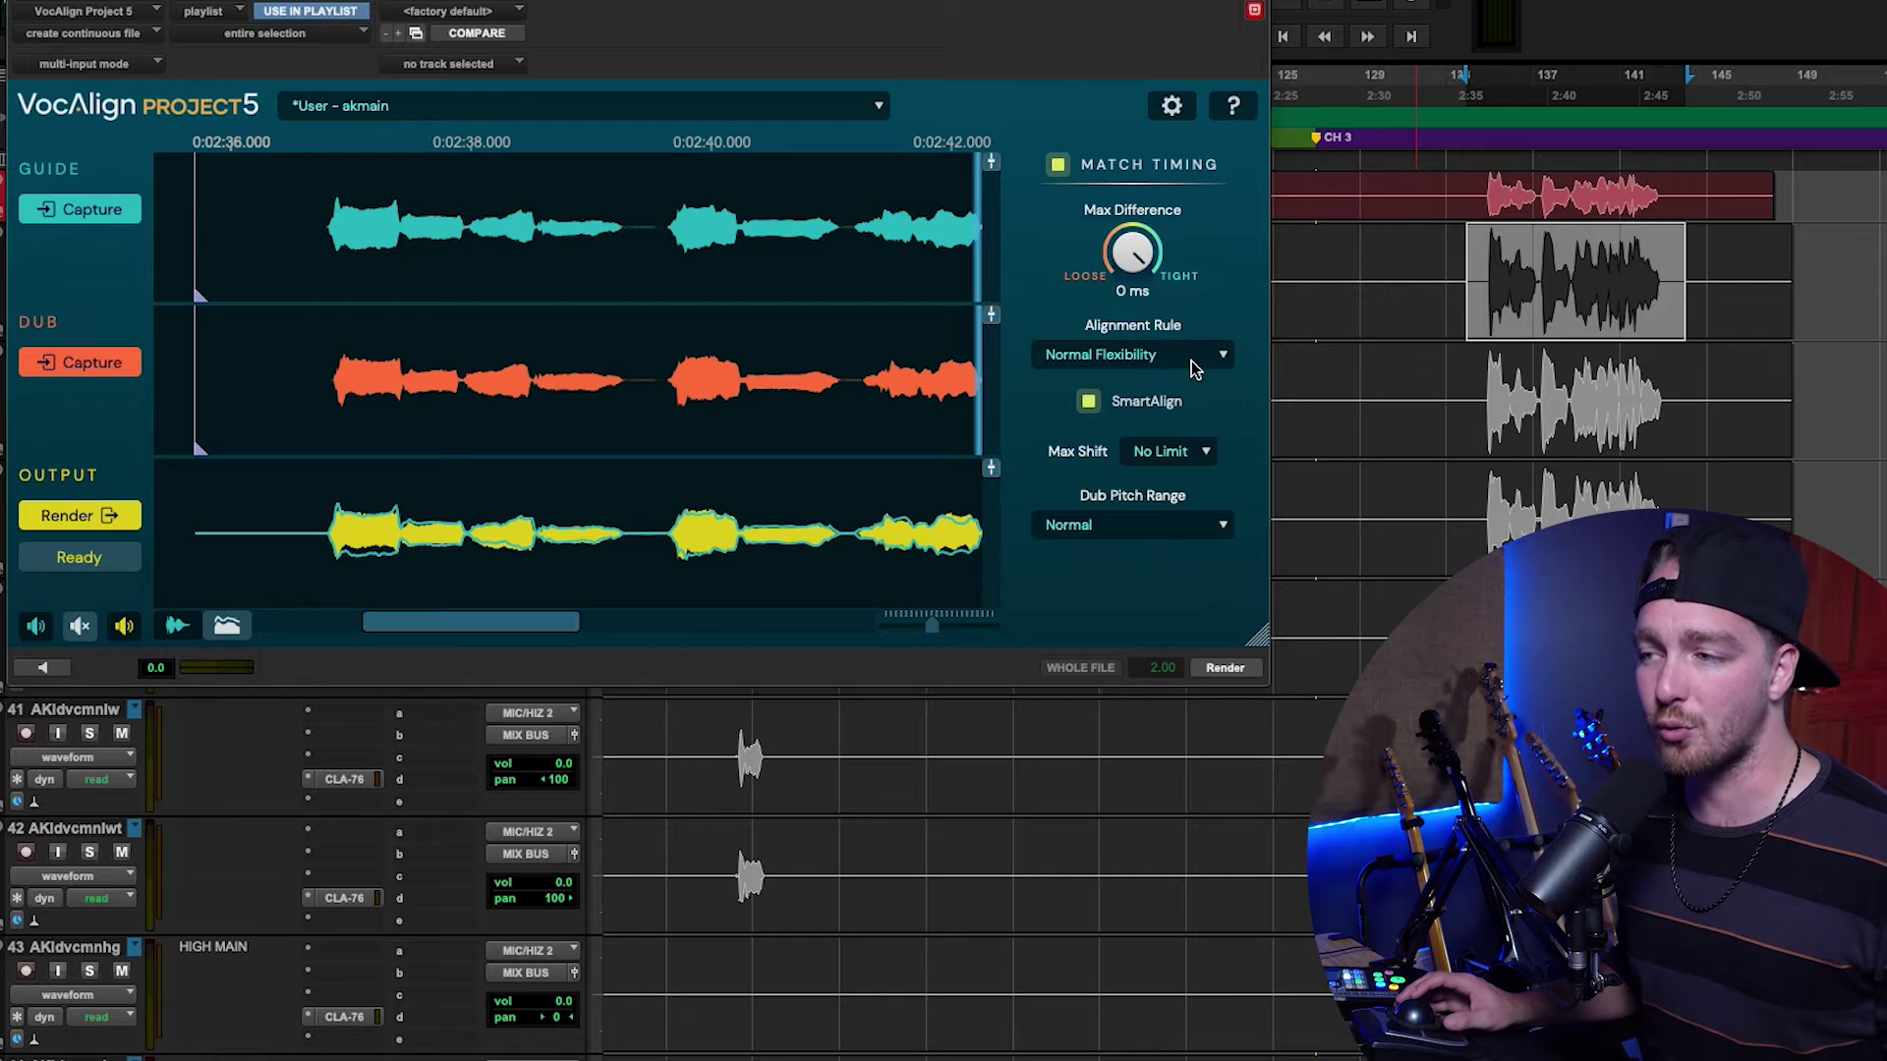
{"action": "left_click", "coordinate": [1192, 362]}
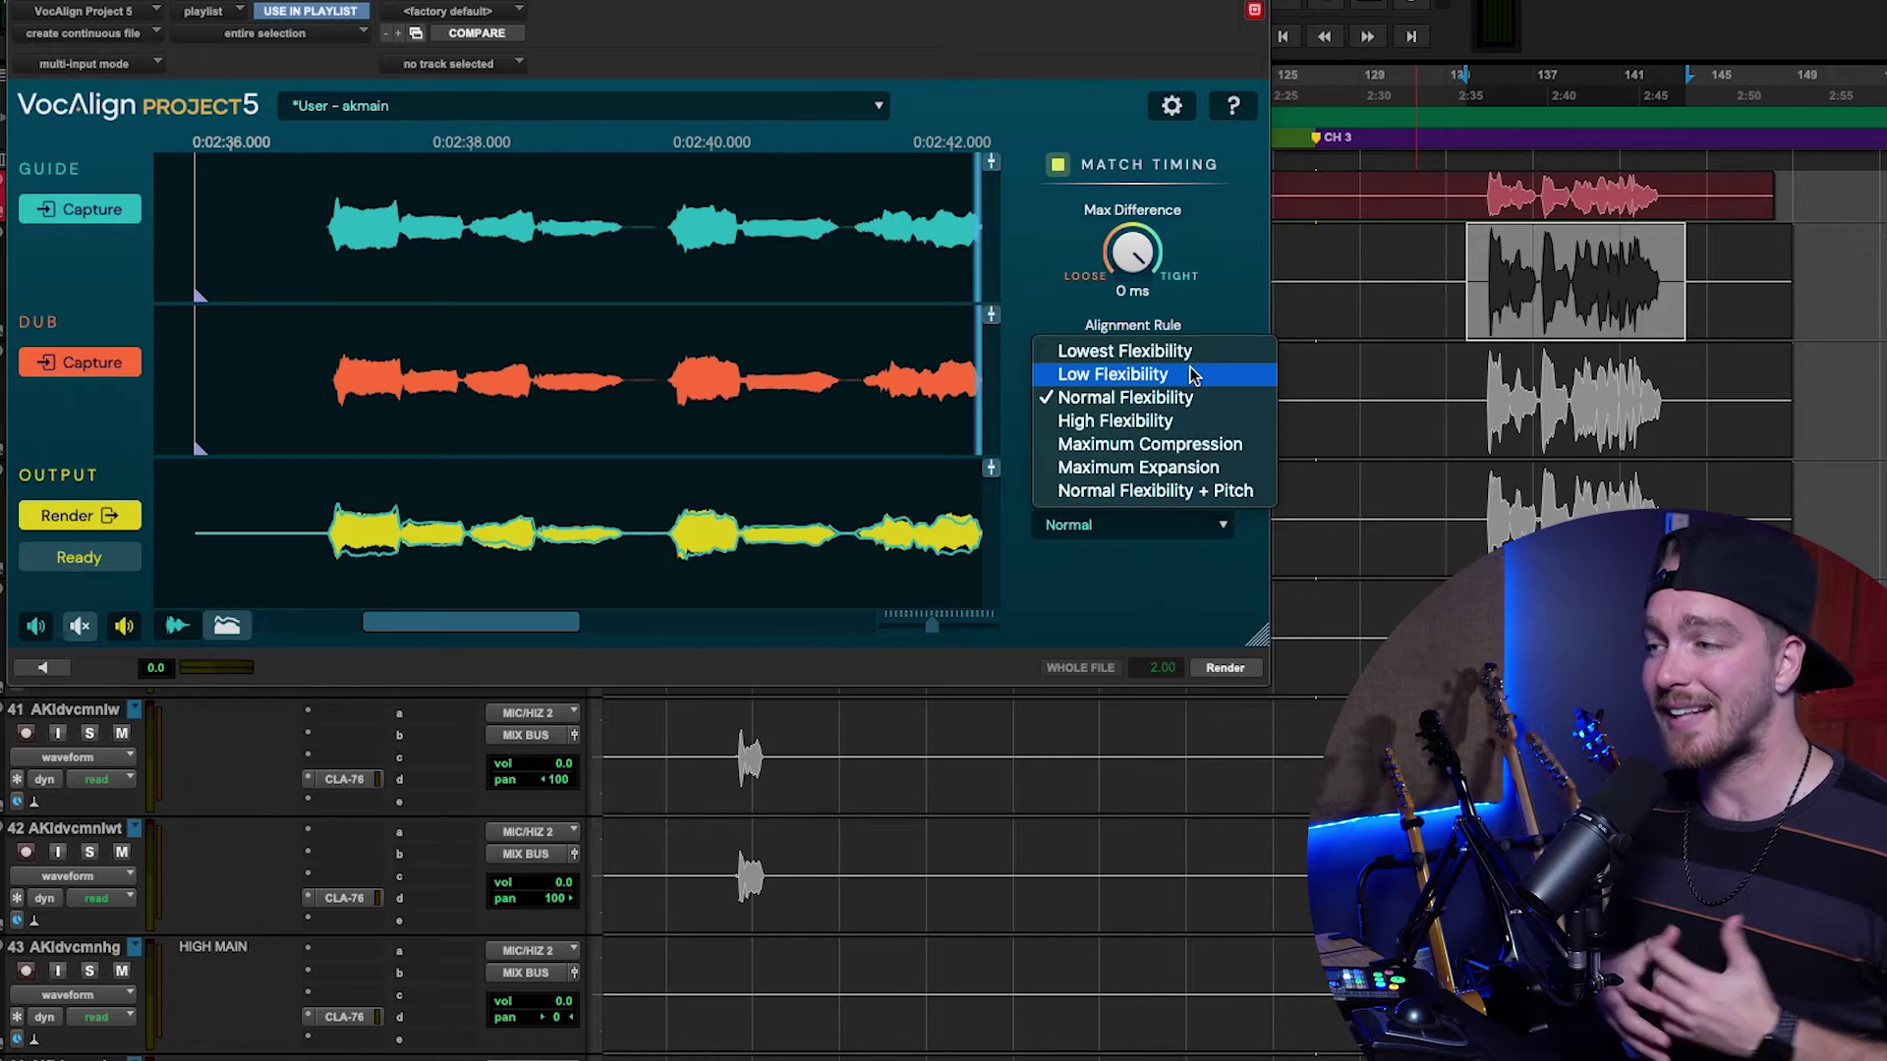
{"action": "left_click", "coordinate": [1207, 307]}
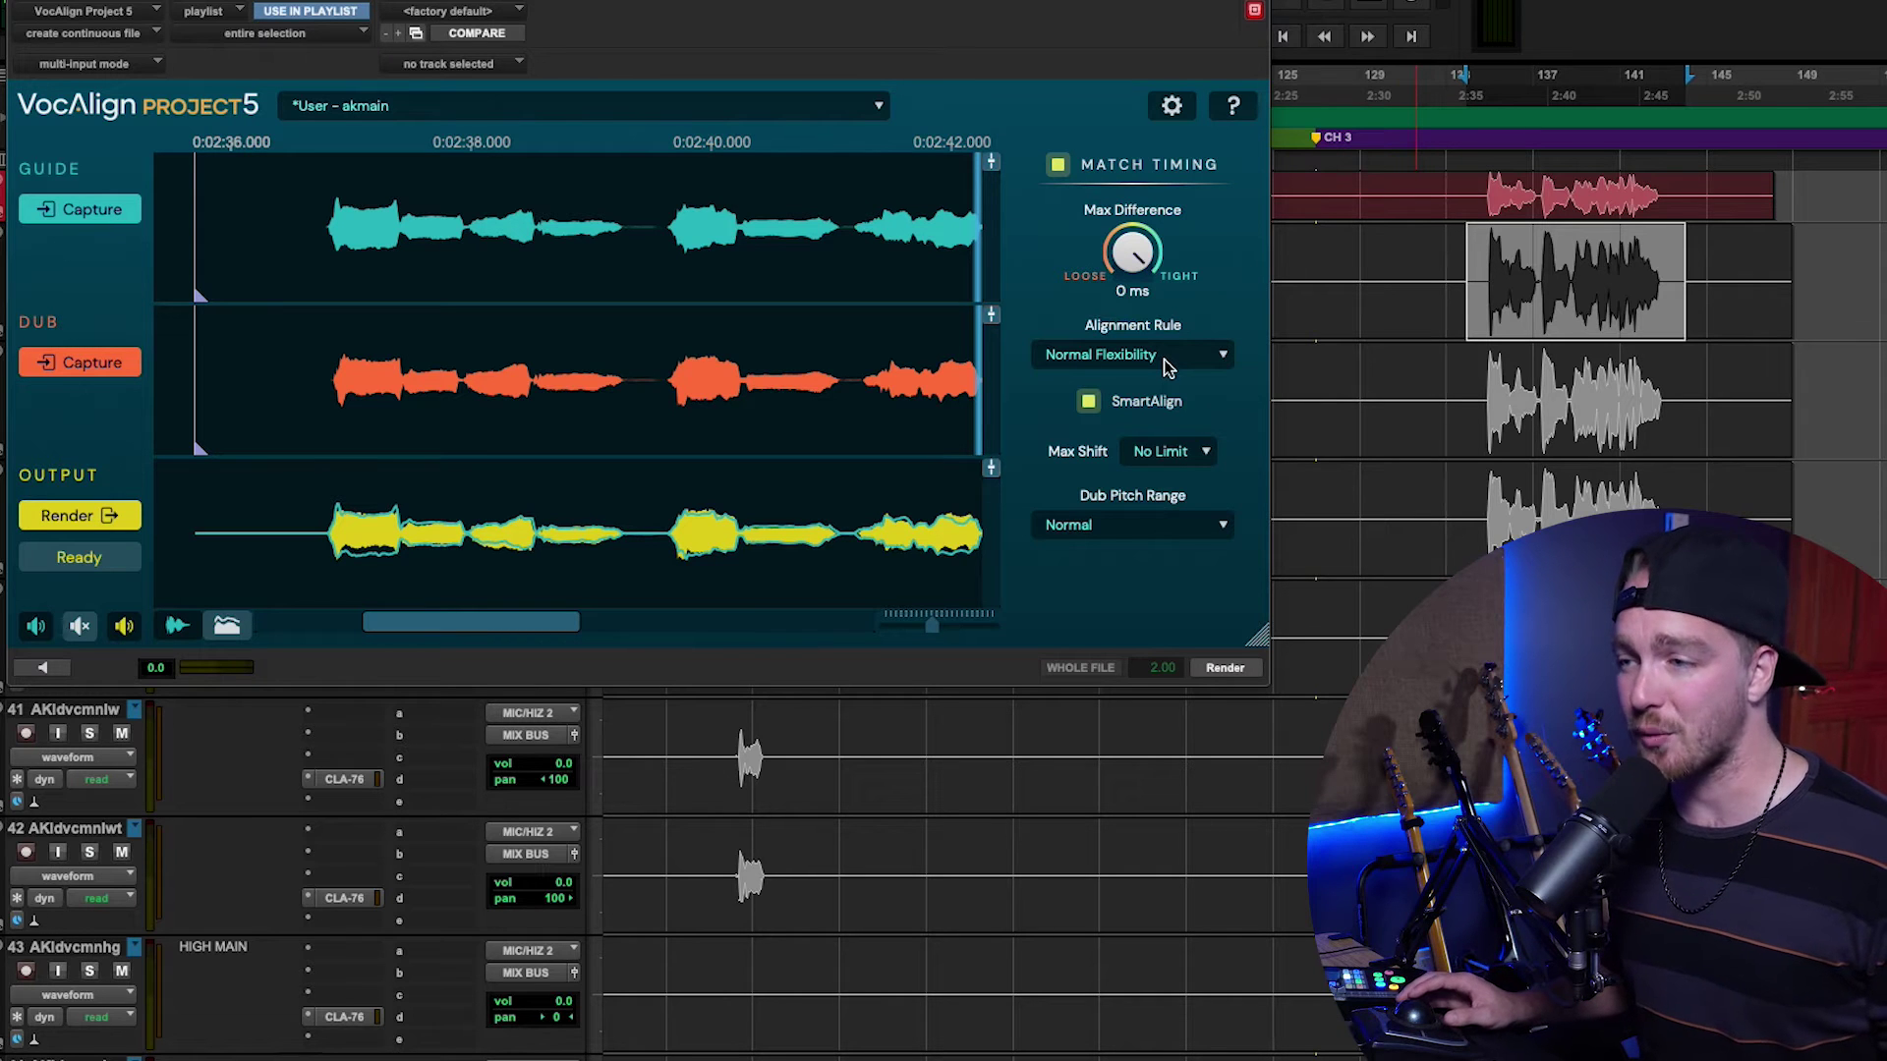
{"action": "left_click", "coordinate": [1159, 458]}
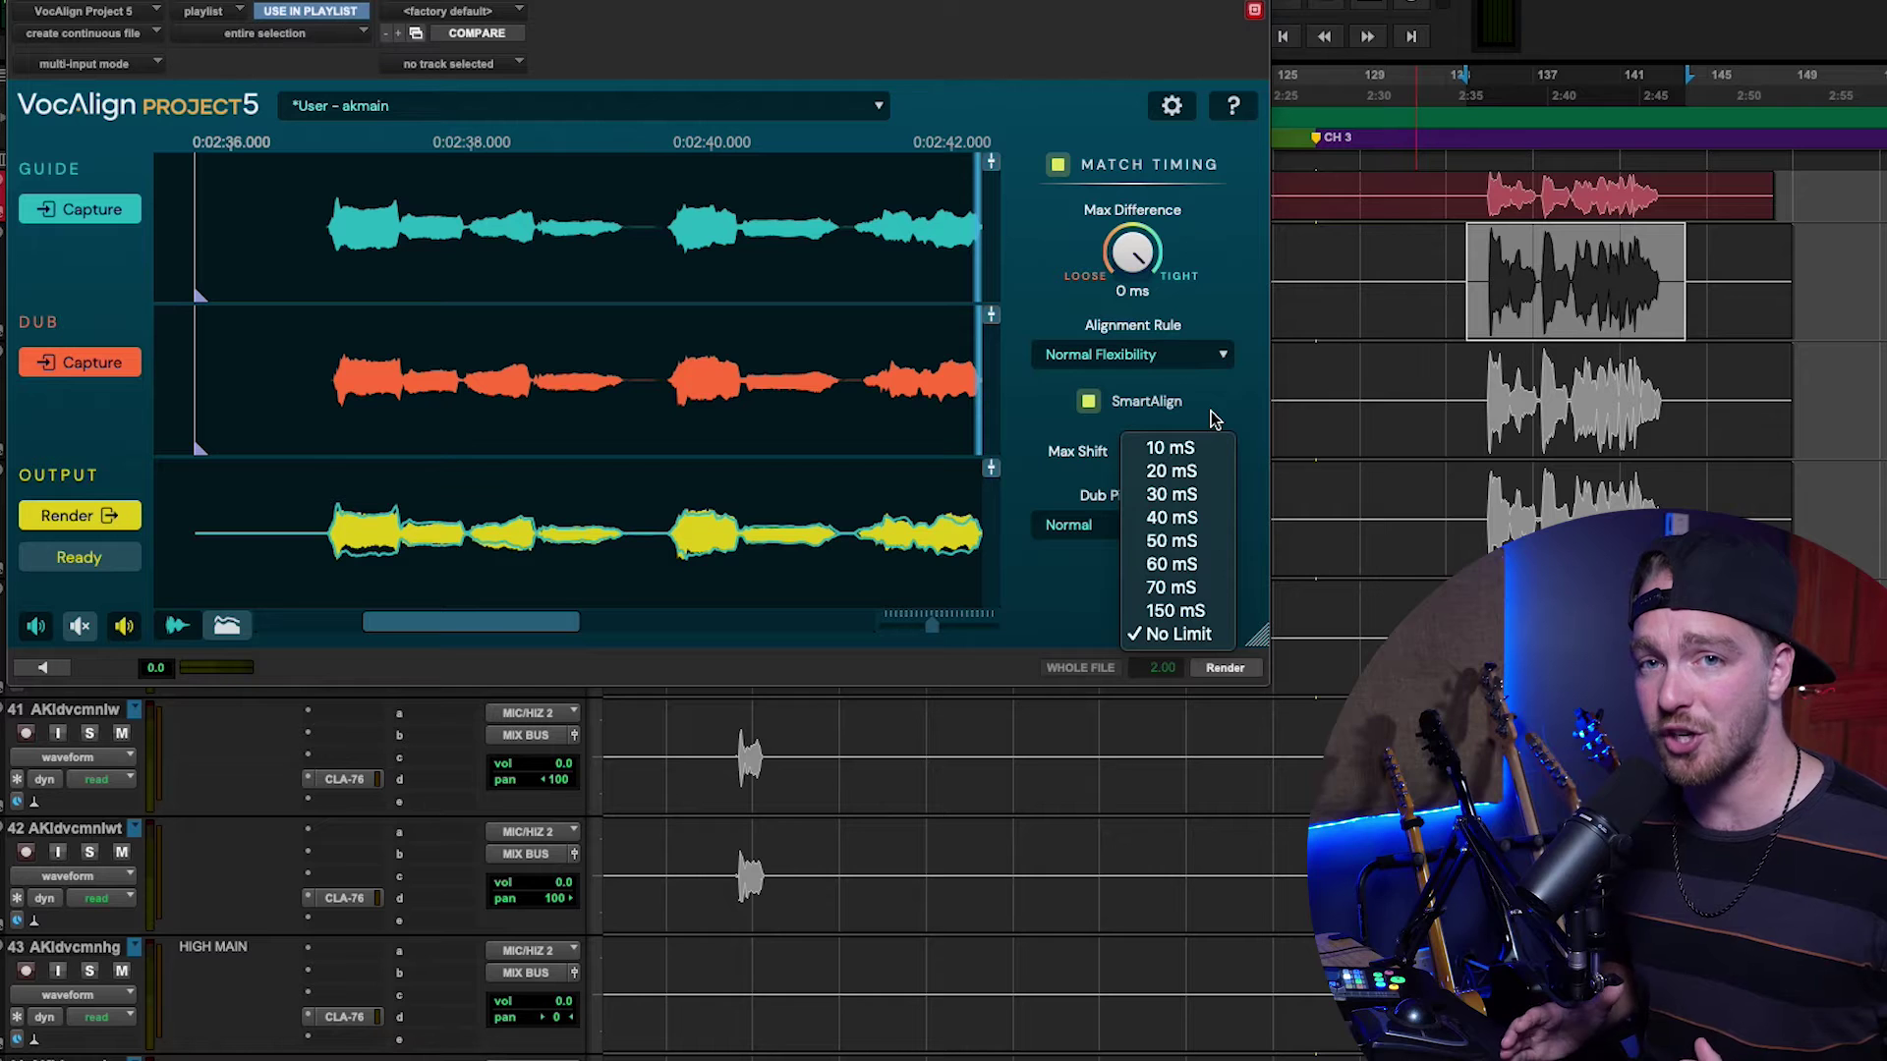
{"action": "left_click", "coordinate": [1138, 458]}
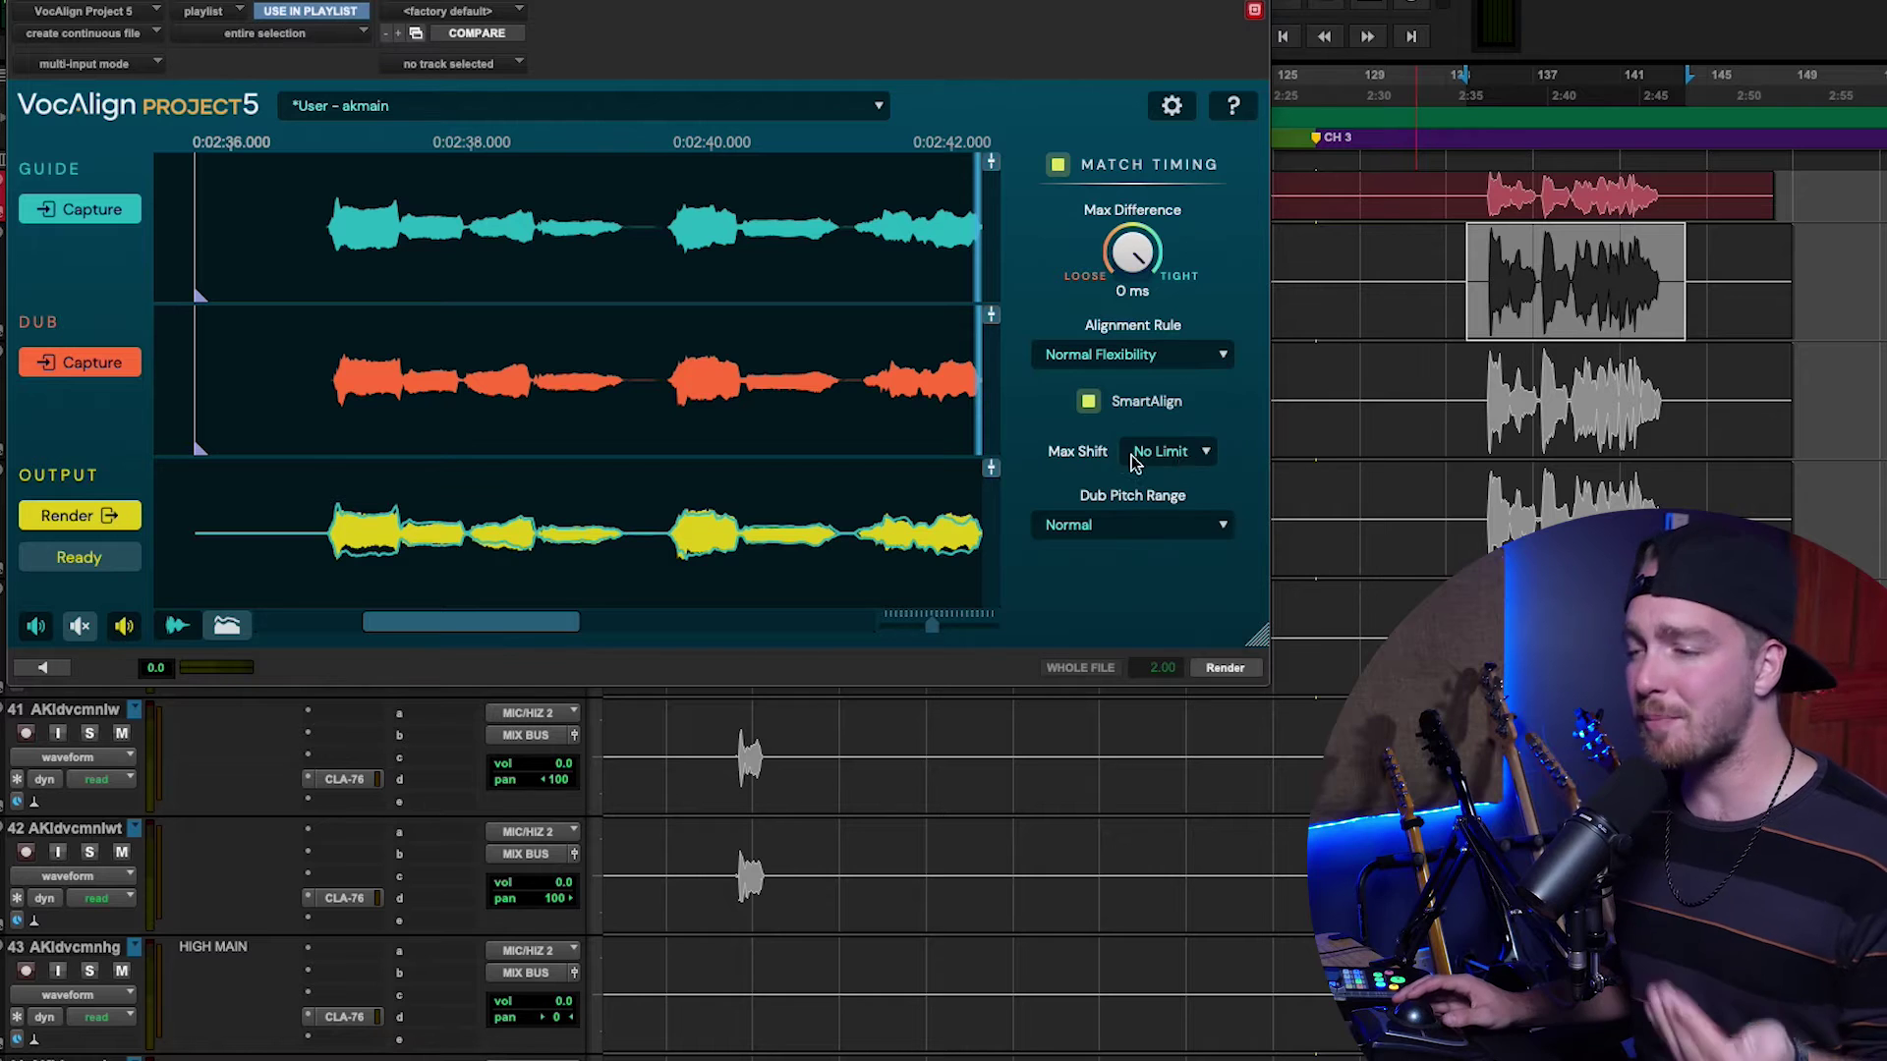
{"action": "left_click", "coordinate": [1182, 458]}
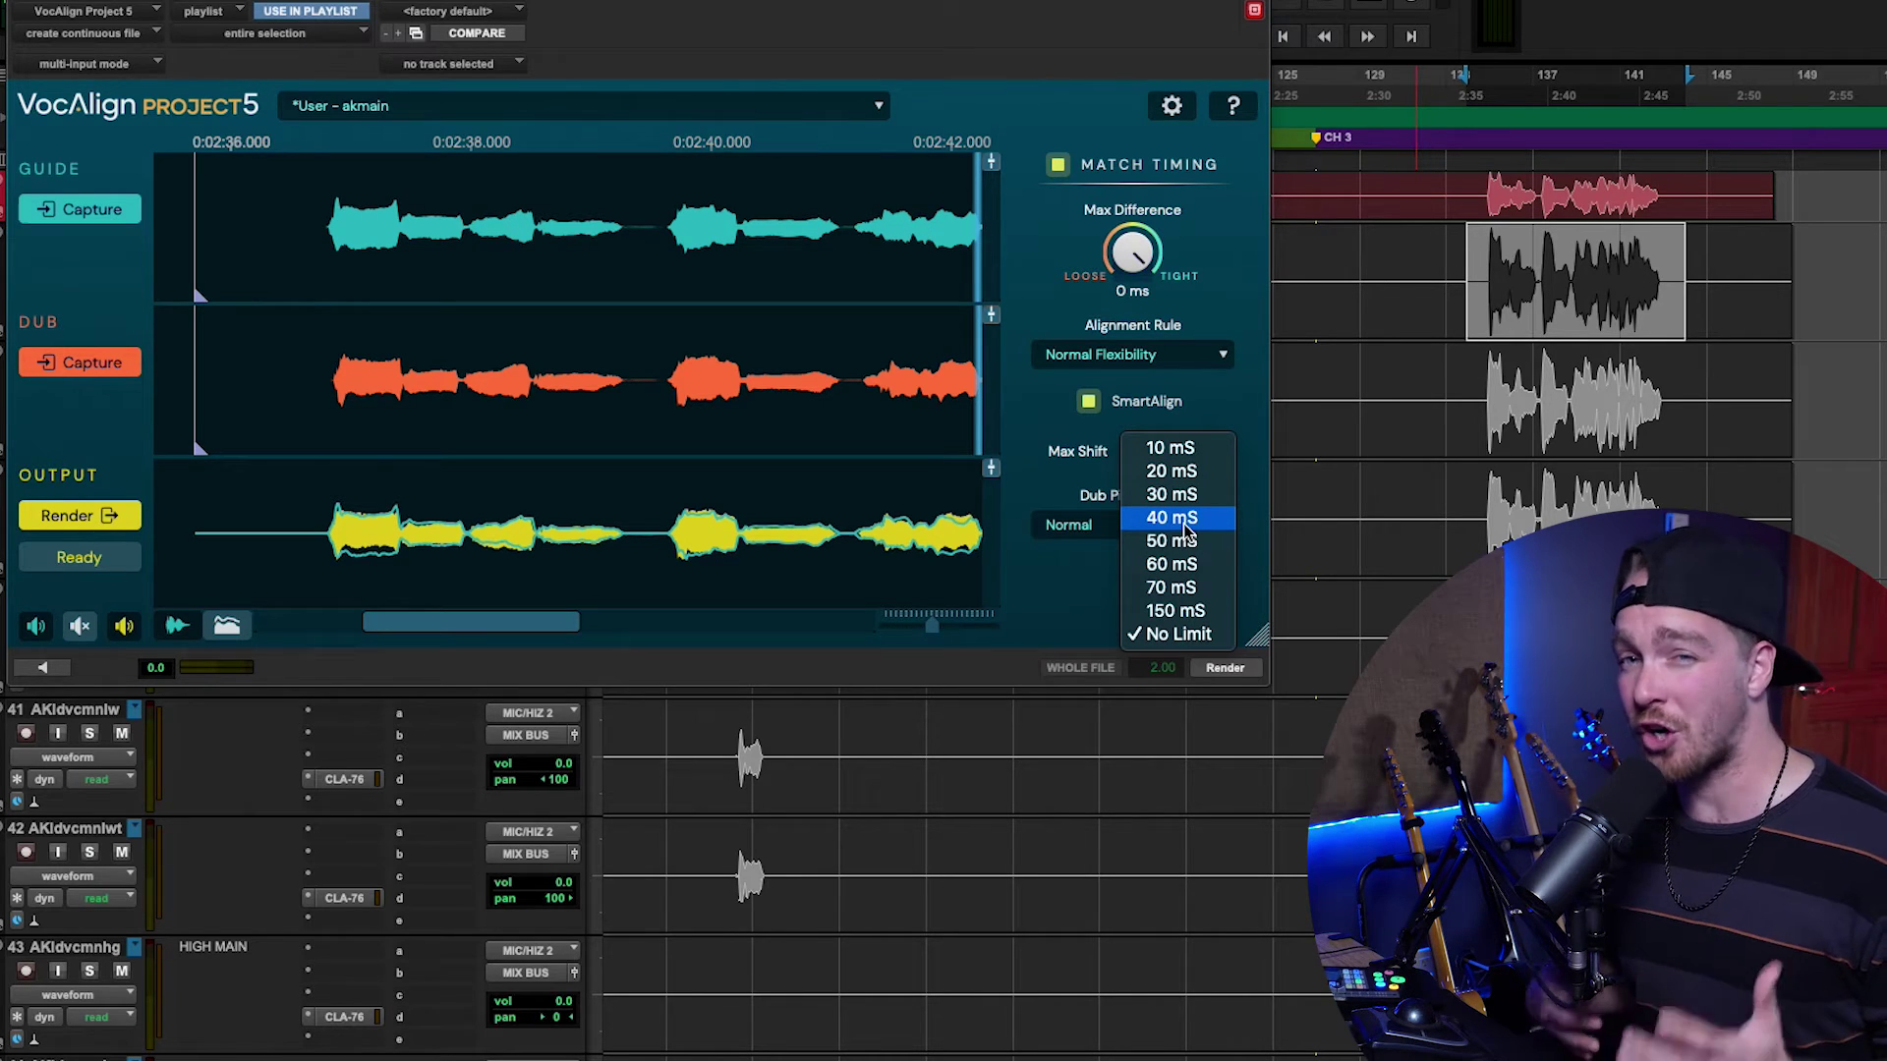
{"action": "key", "text": "Escape"}
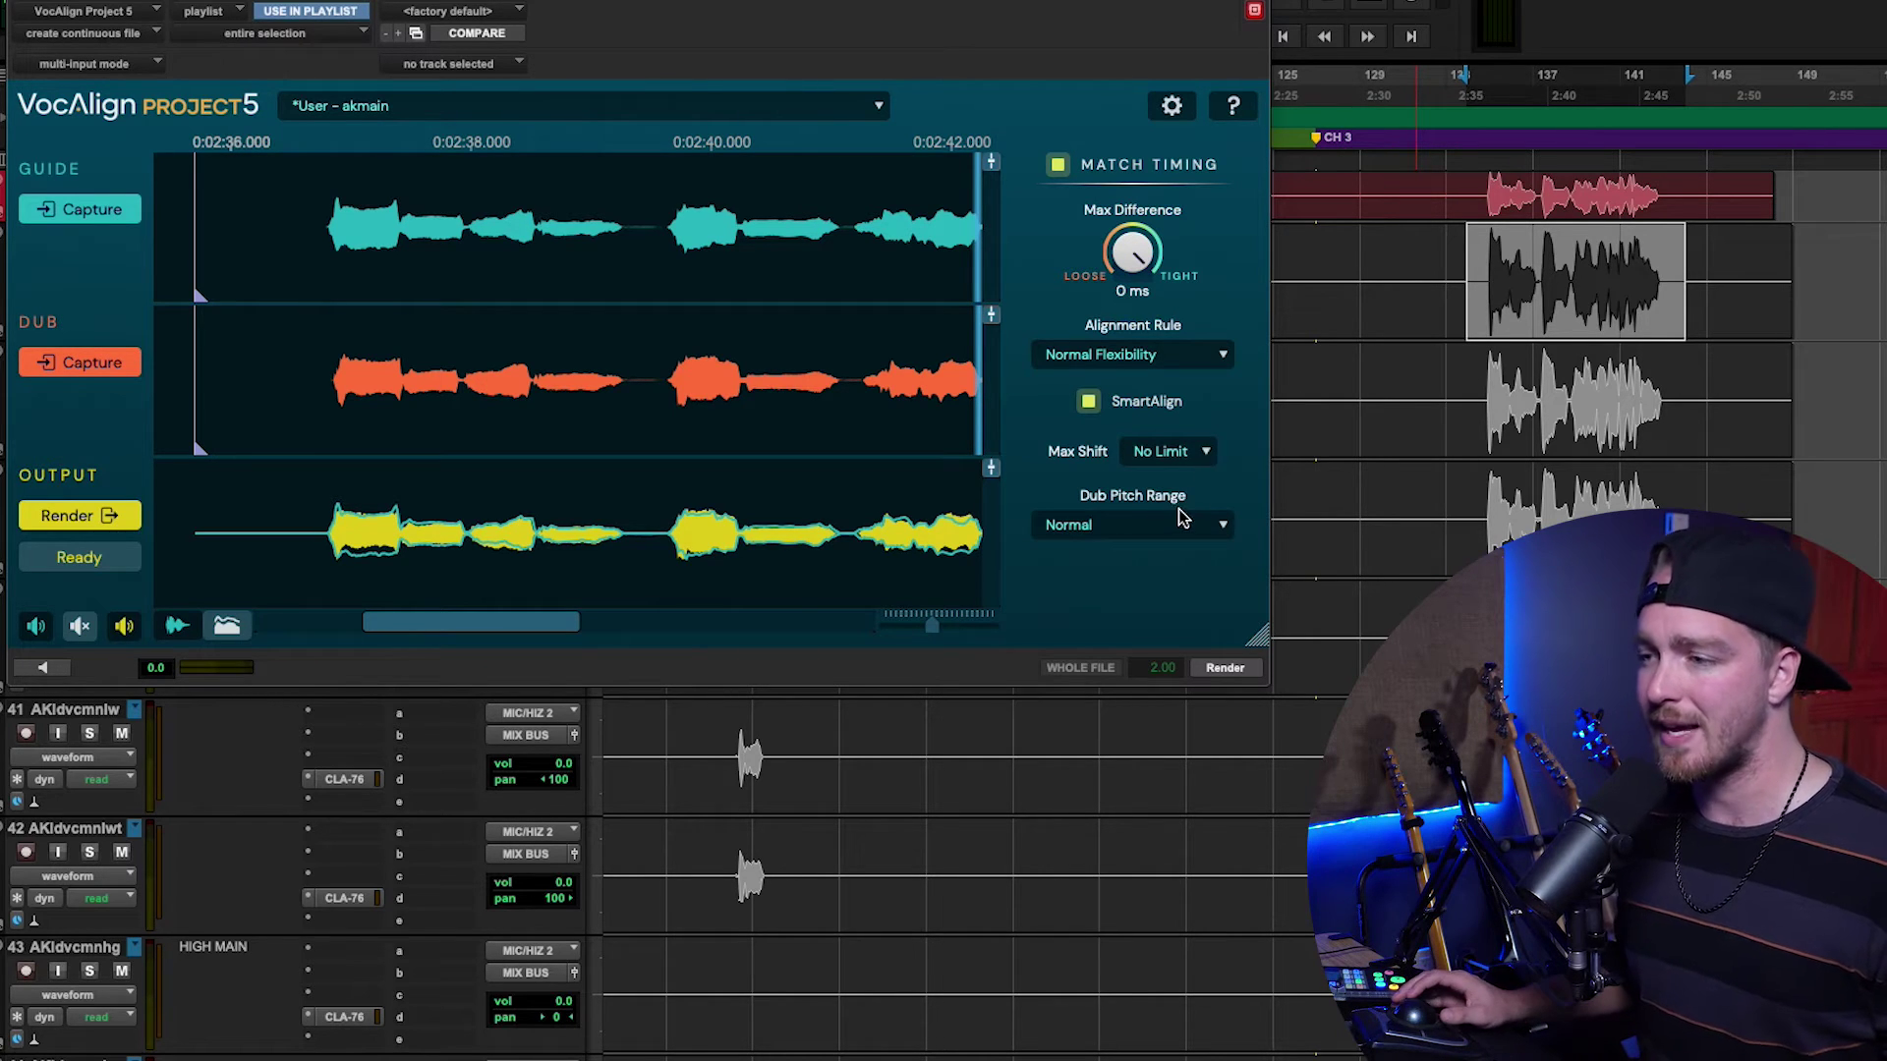
{"action": "left_click", "coordinate": [1132, 525]}
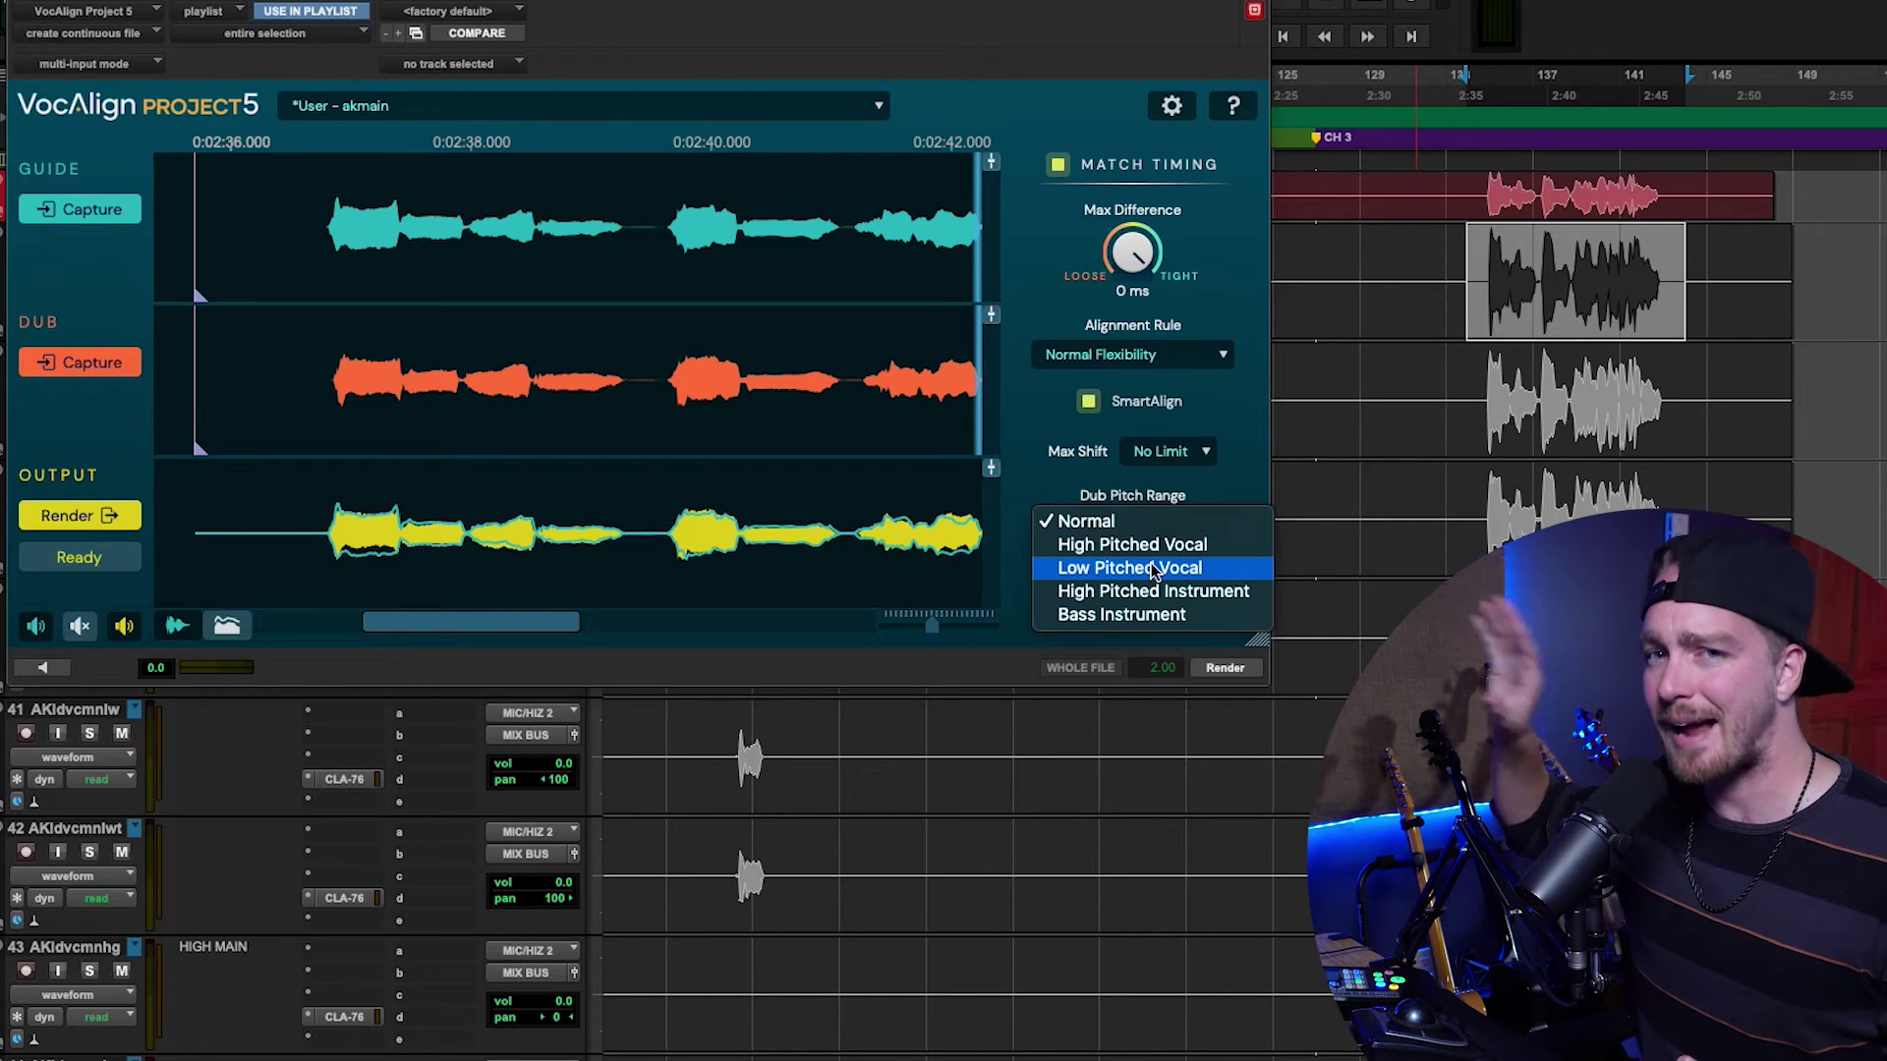
{"action": "left_click", "coordinate": [1155, 489]}
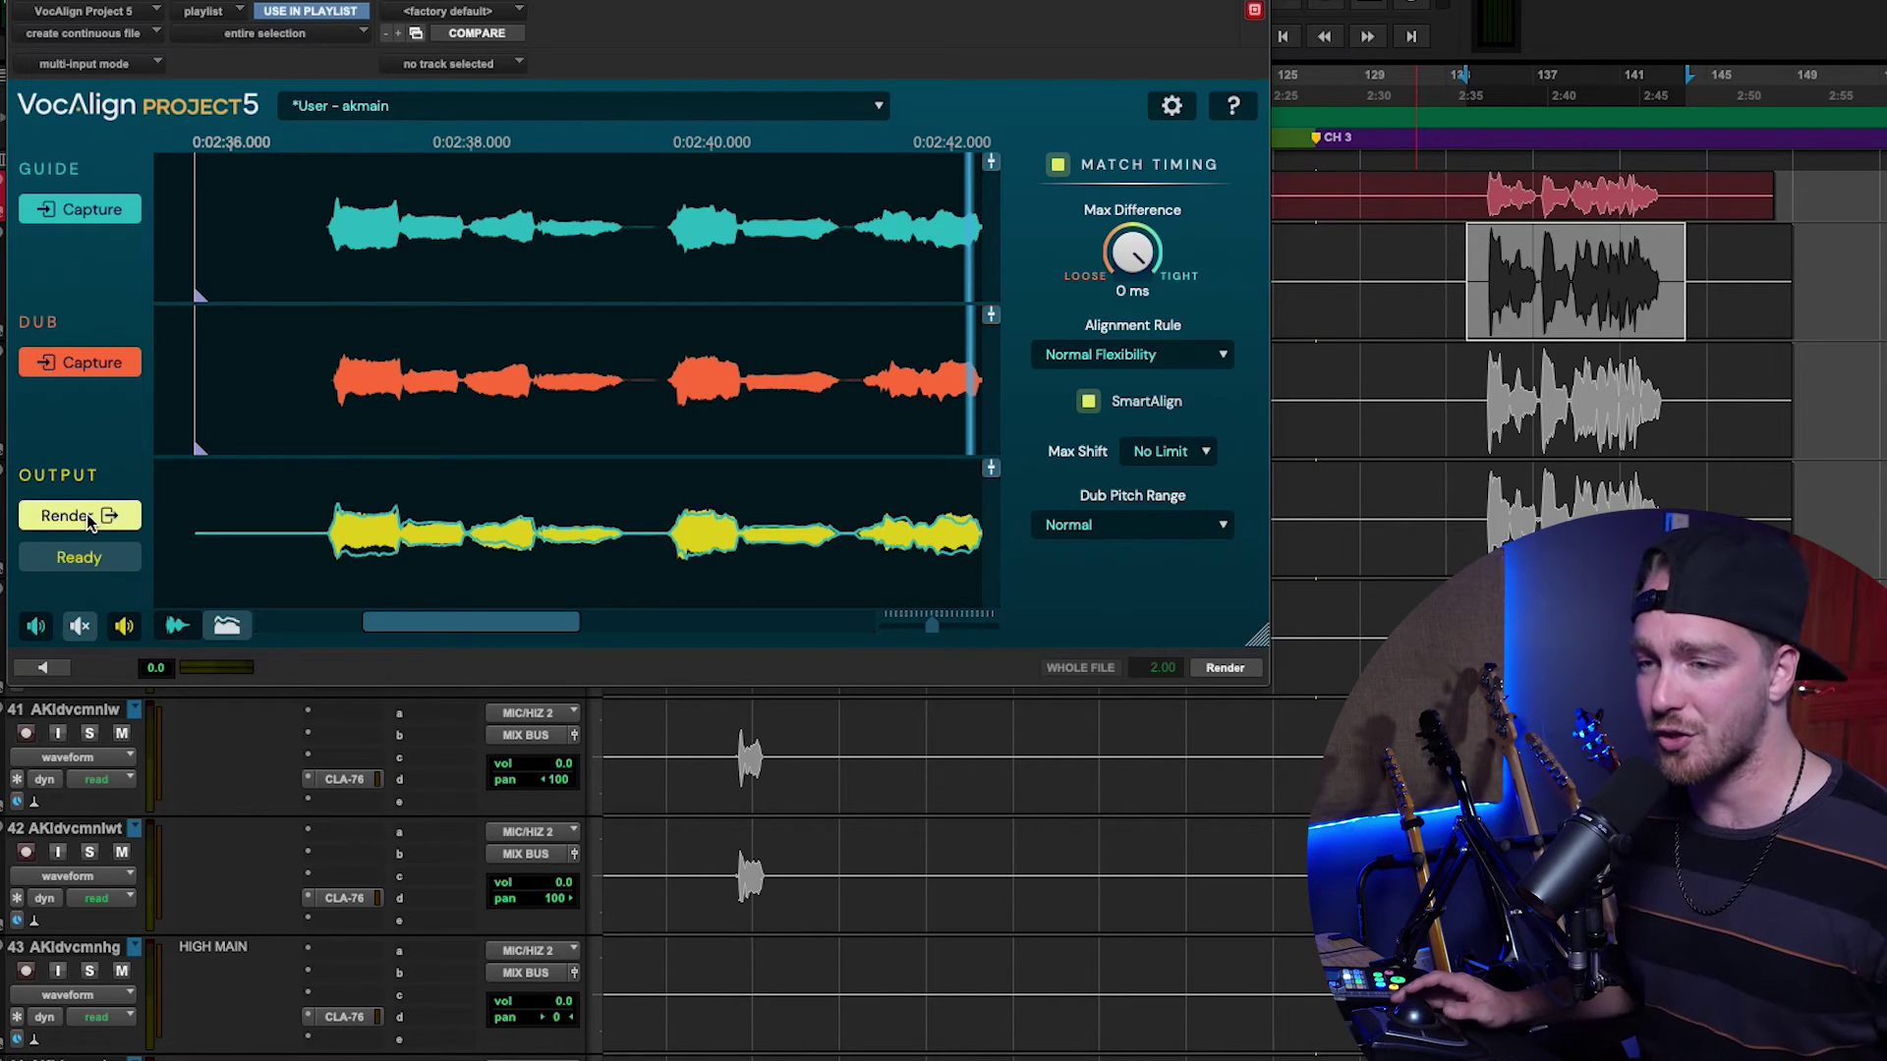
{"action": "left_click", "coordinate": [89, 523]}
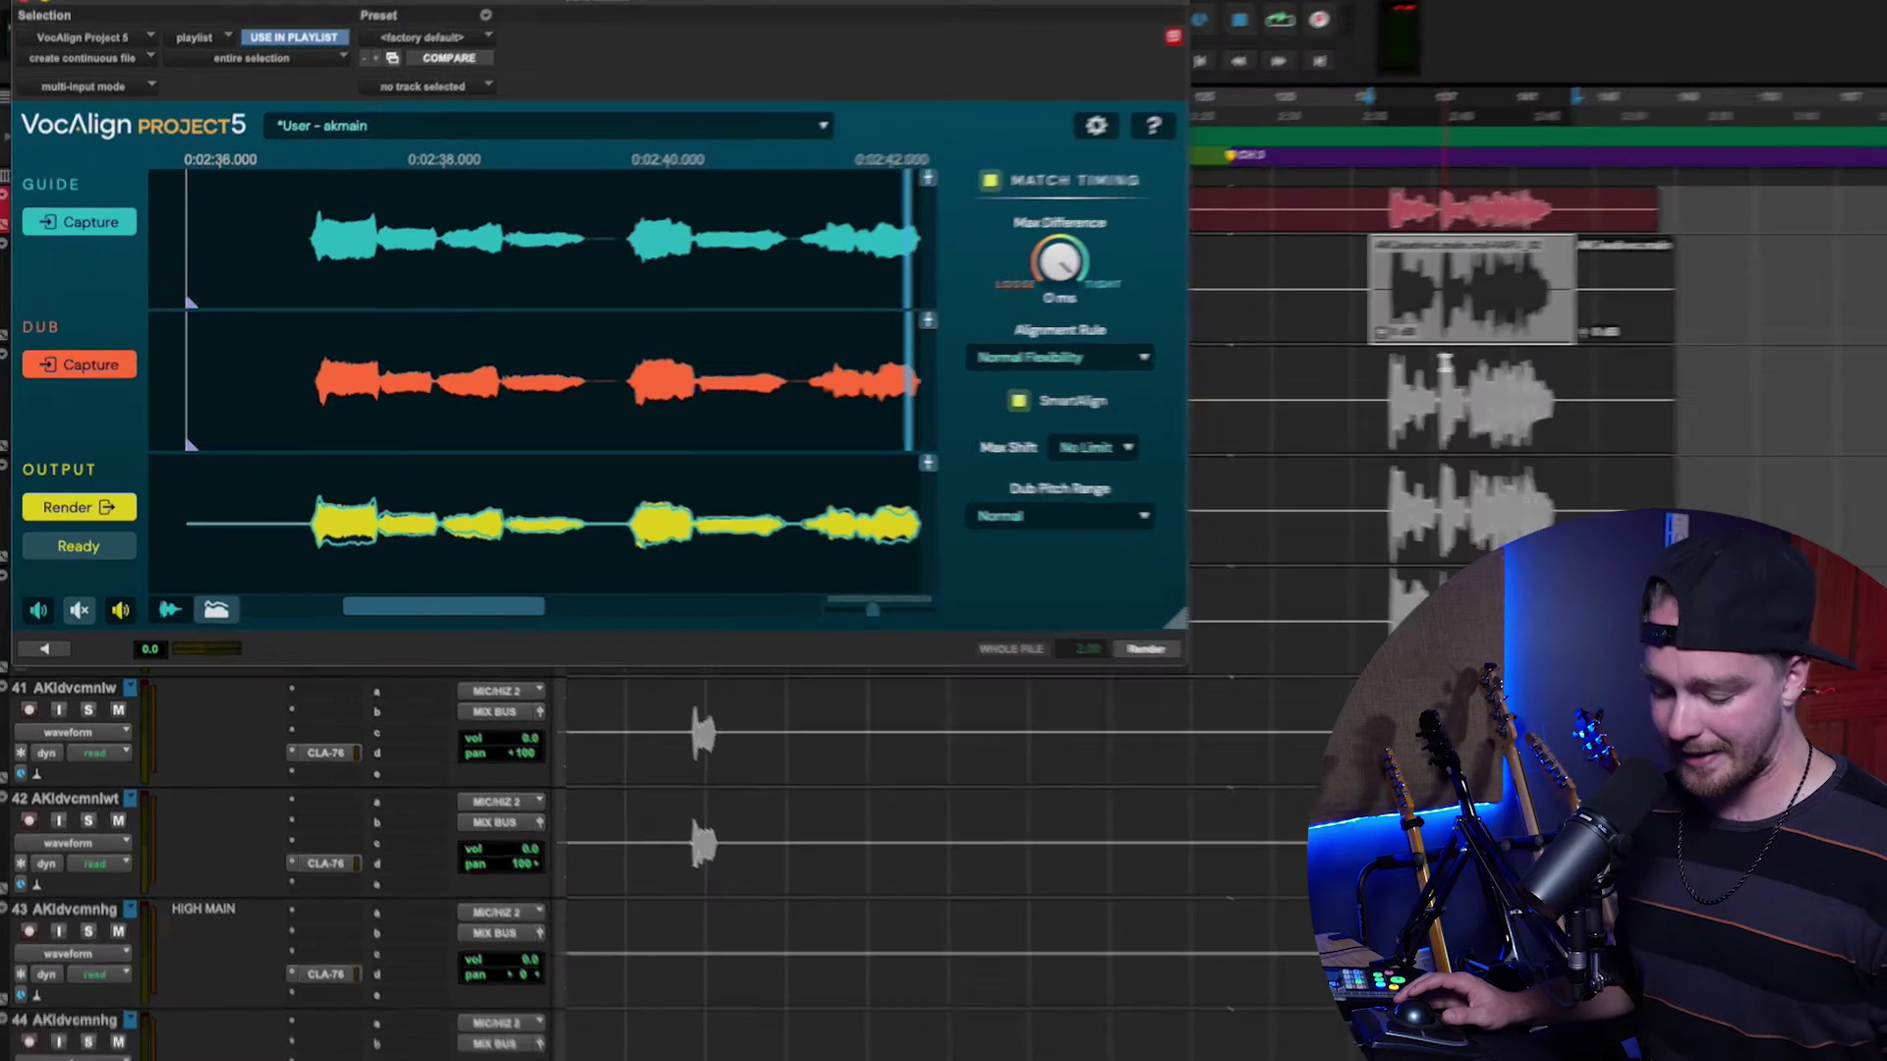
Capture and render aligned dubs for the second and third doubled lead vocals (dbl and trp).
{"action": "left_click", "coordinate": [89, 376]}
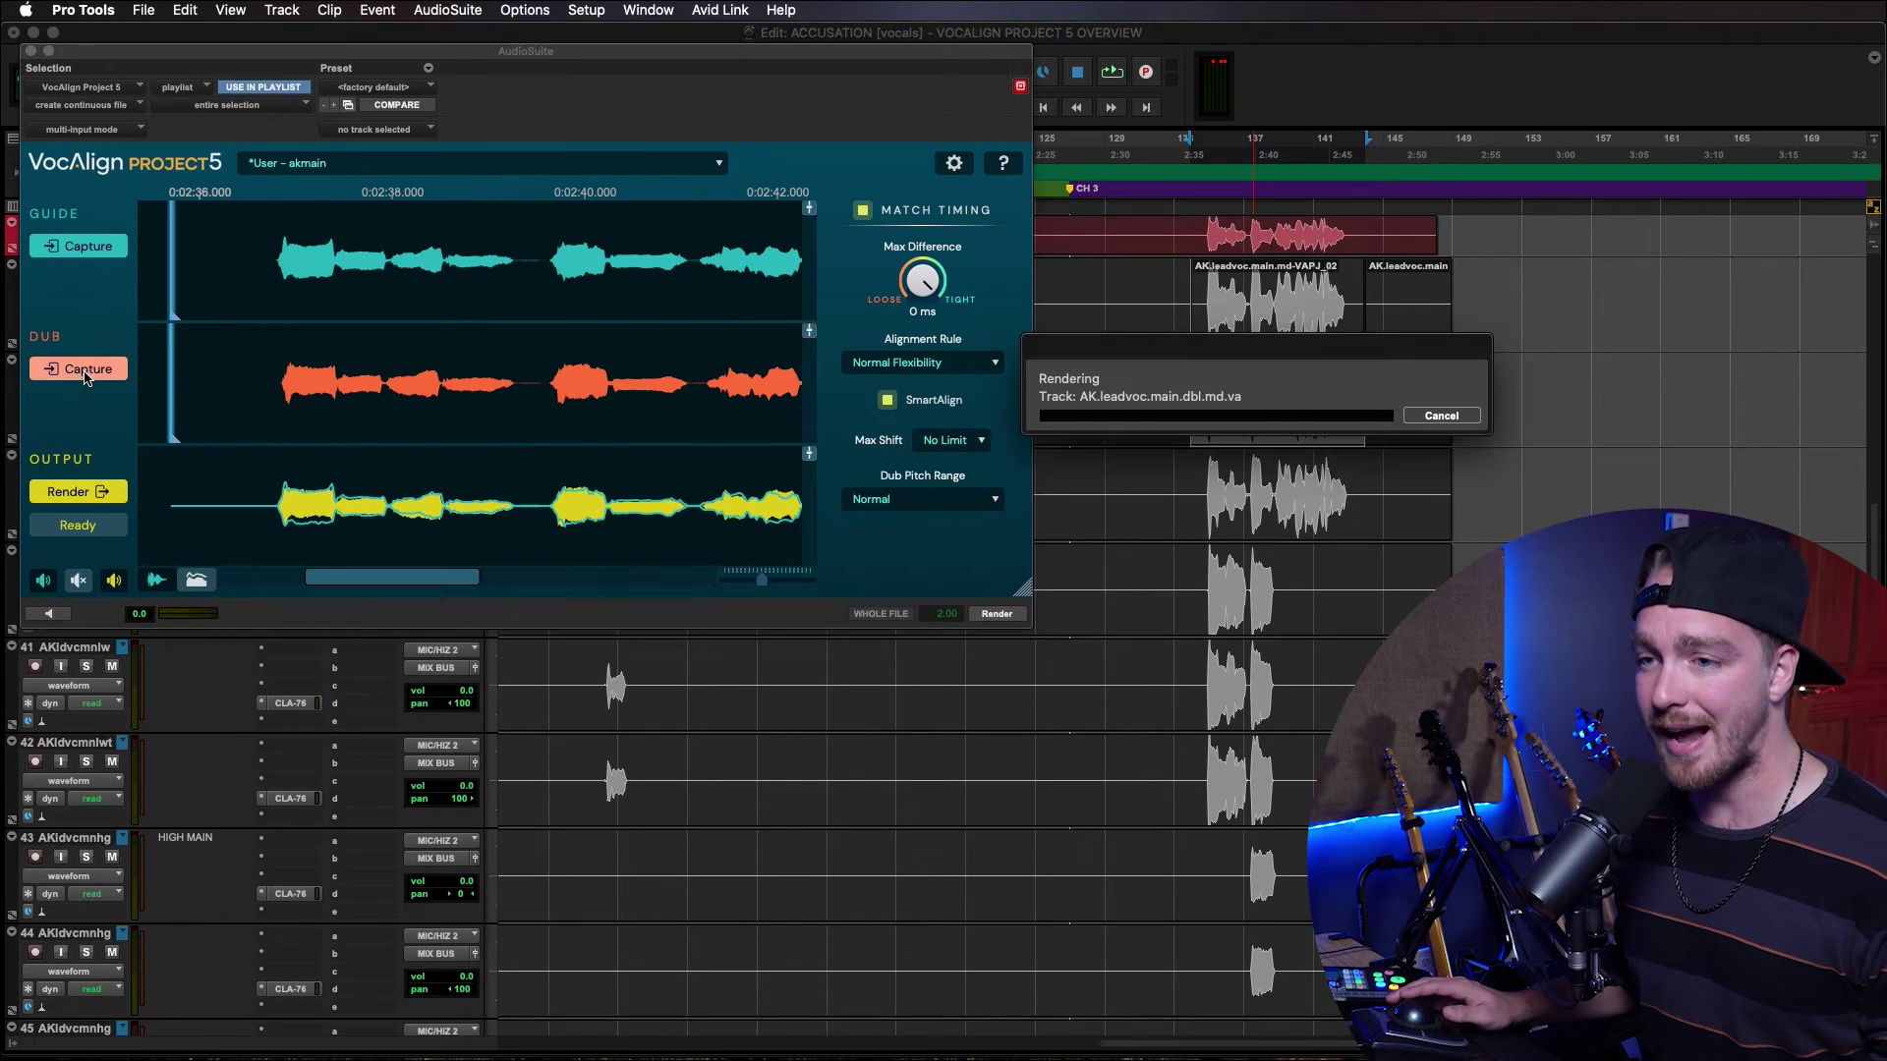
{"action": "key", "text": "semicolon"}
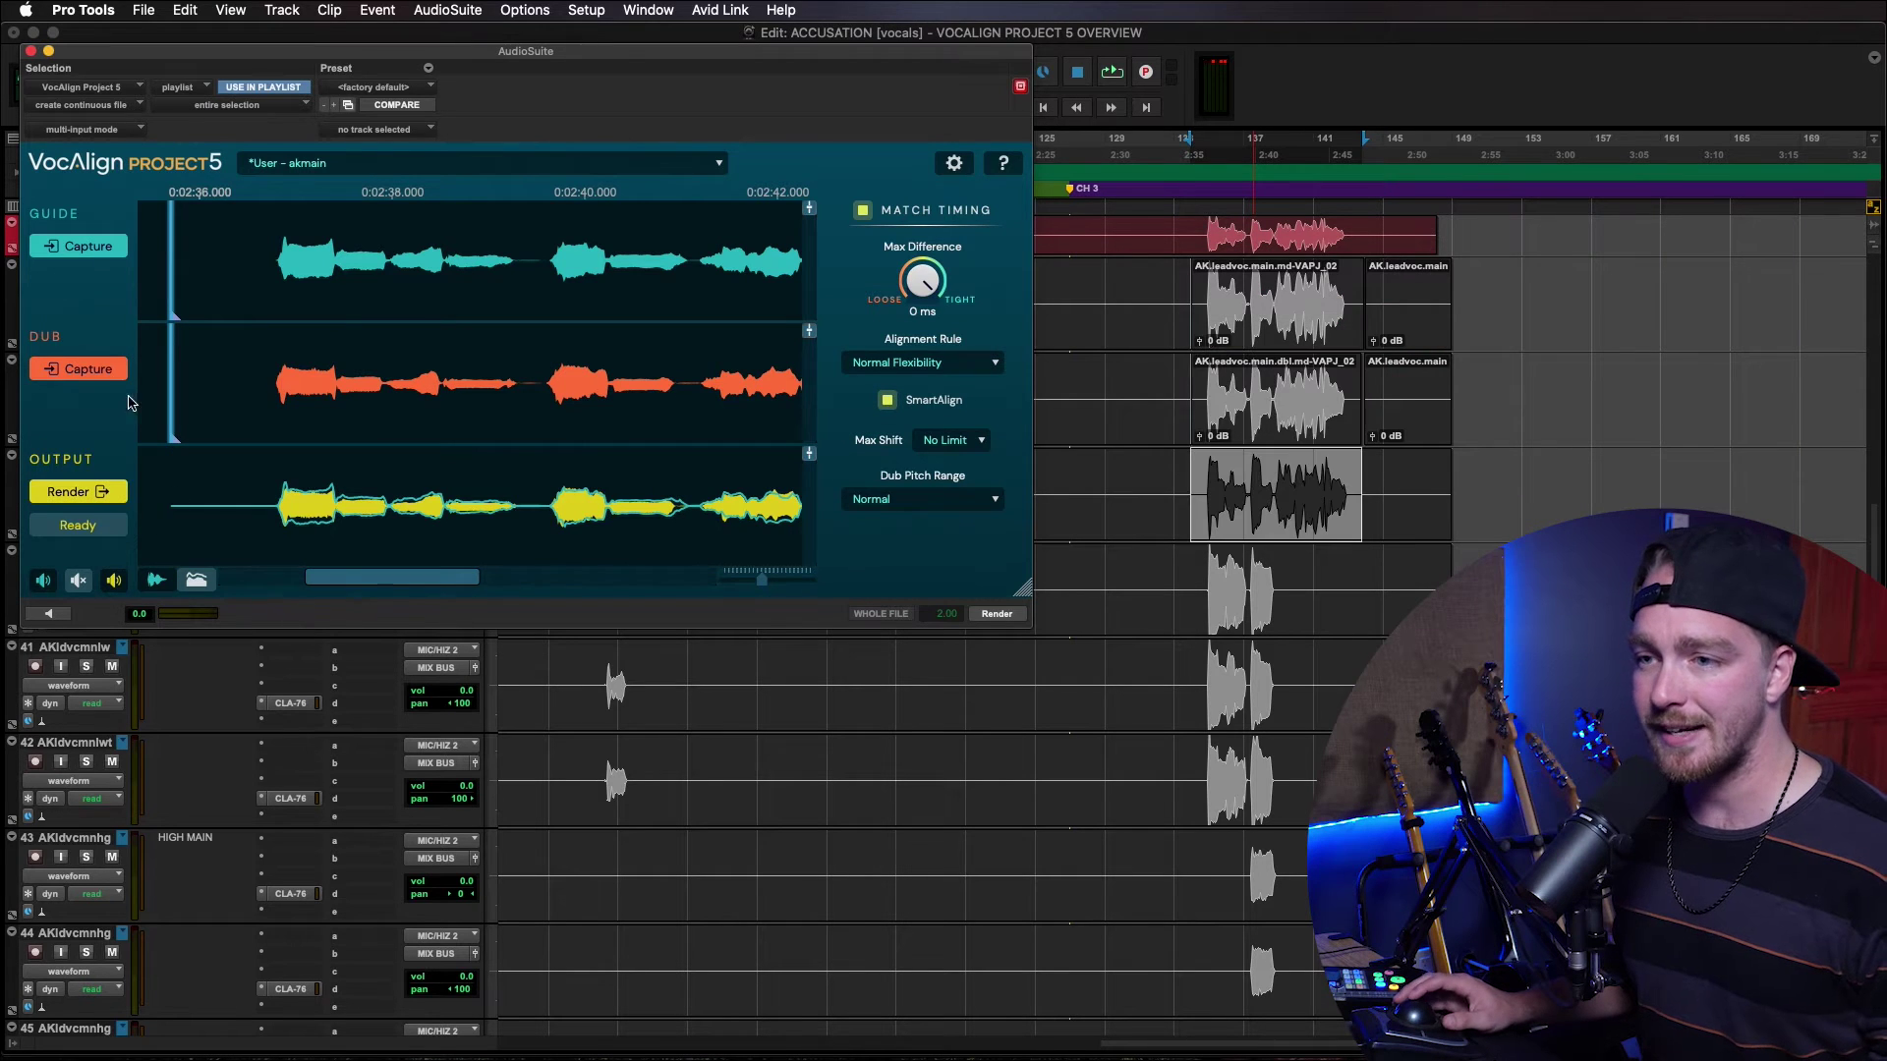
{"action": "left_click", "coordinate": [106, 377]}
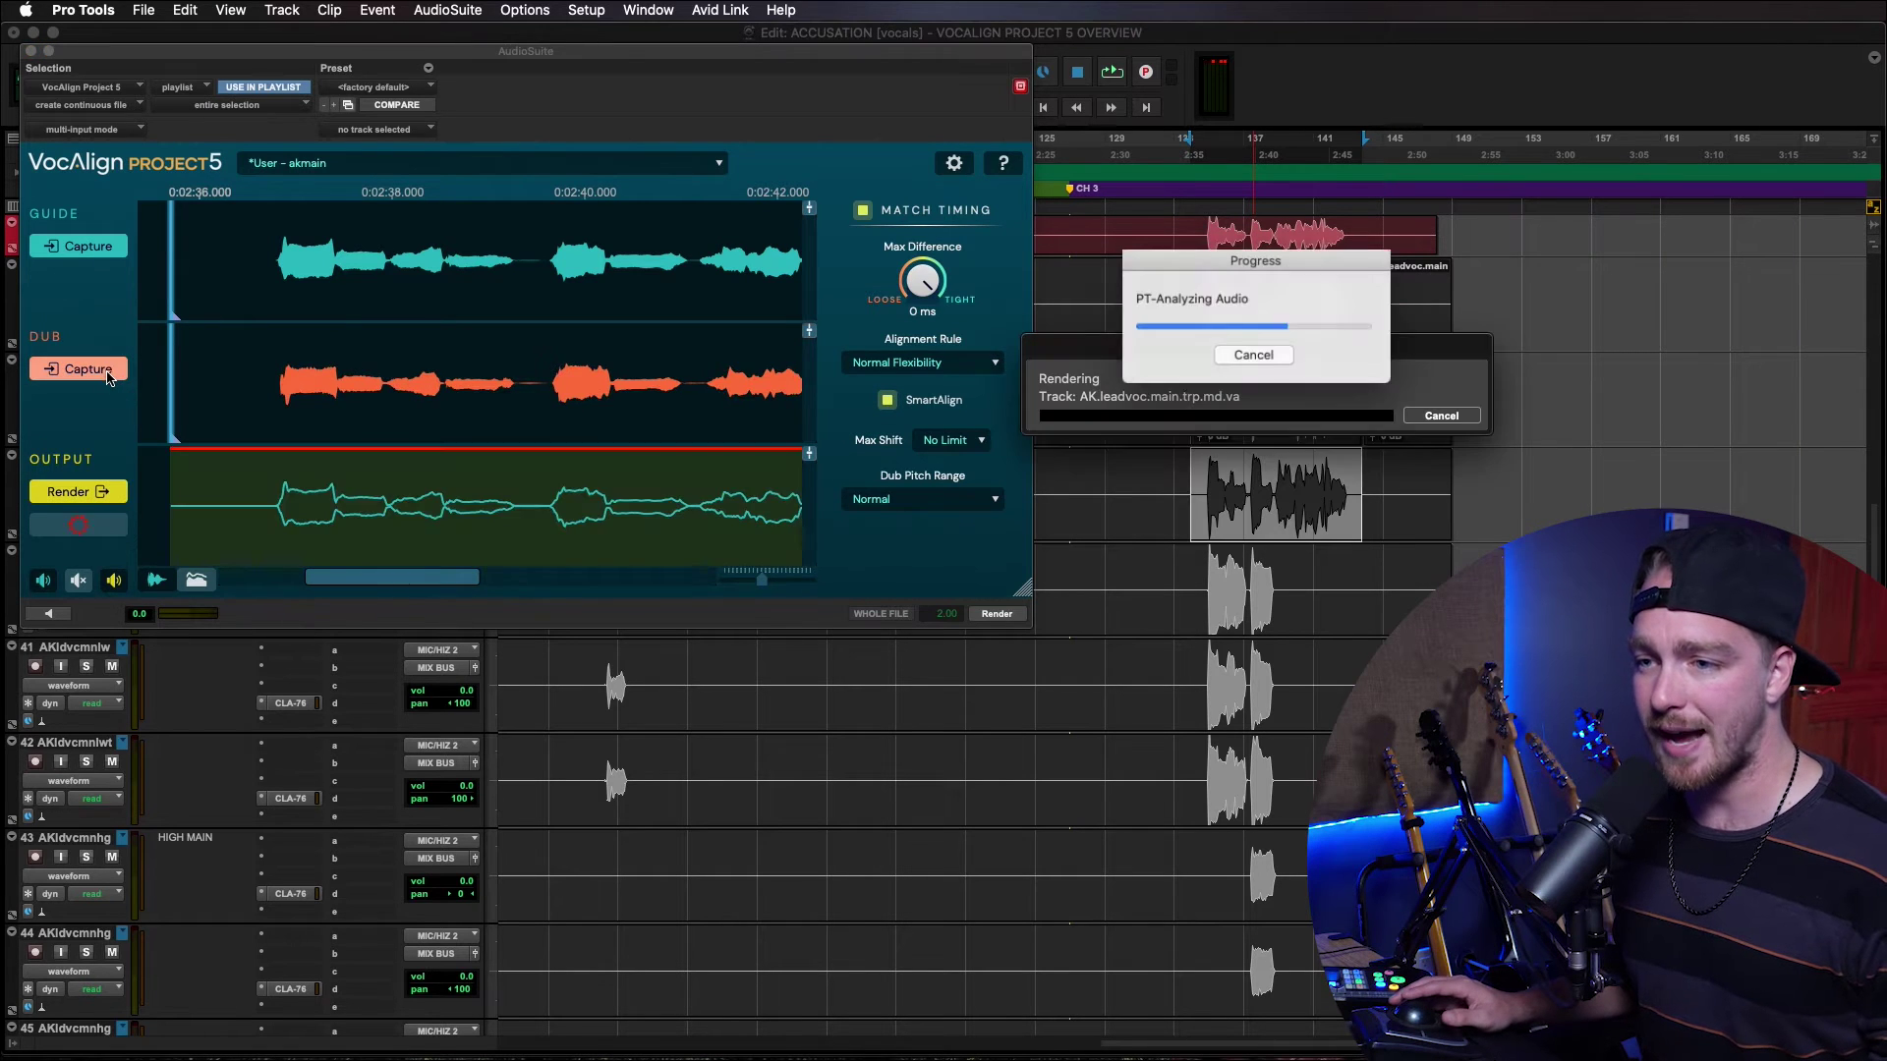
{"action": "left_click", "coordinate": [106, 494]}
{"action": "key", "text": "semicolon"}
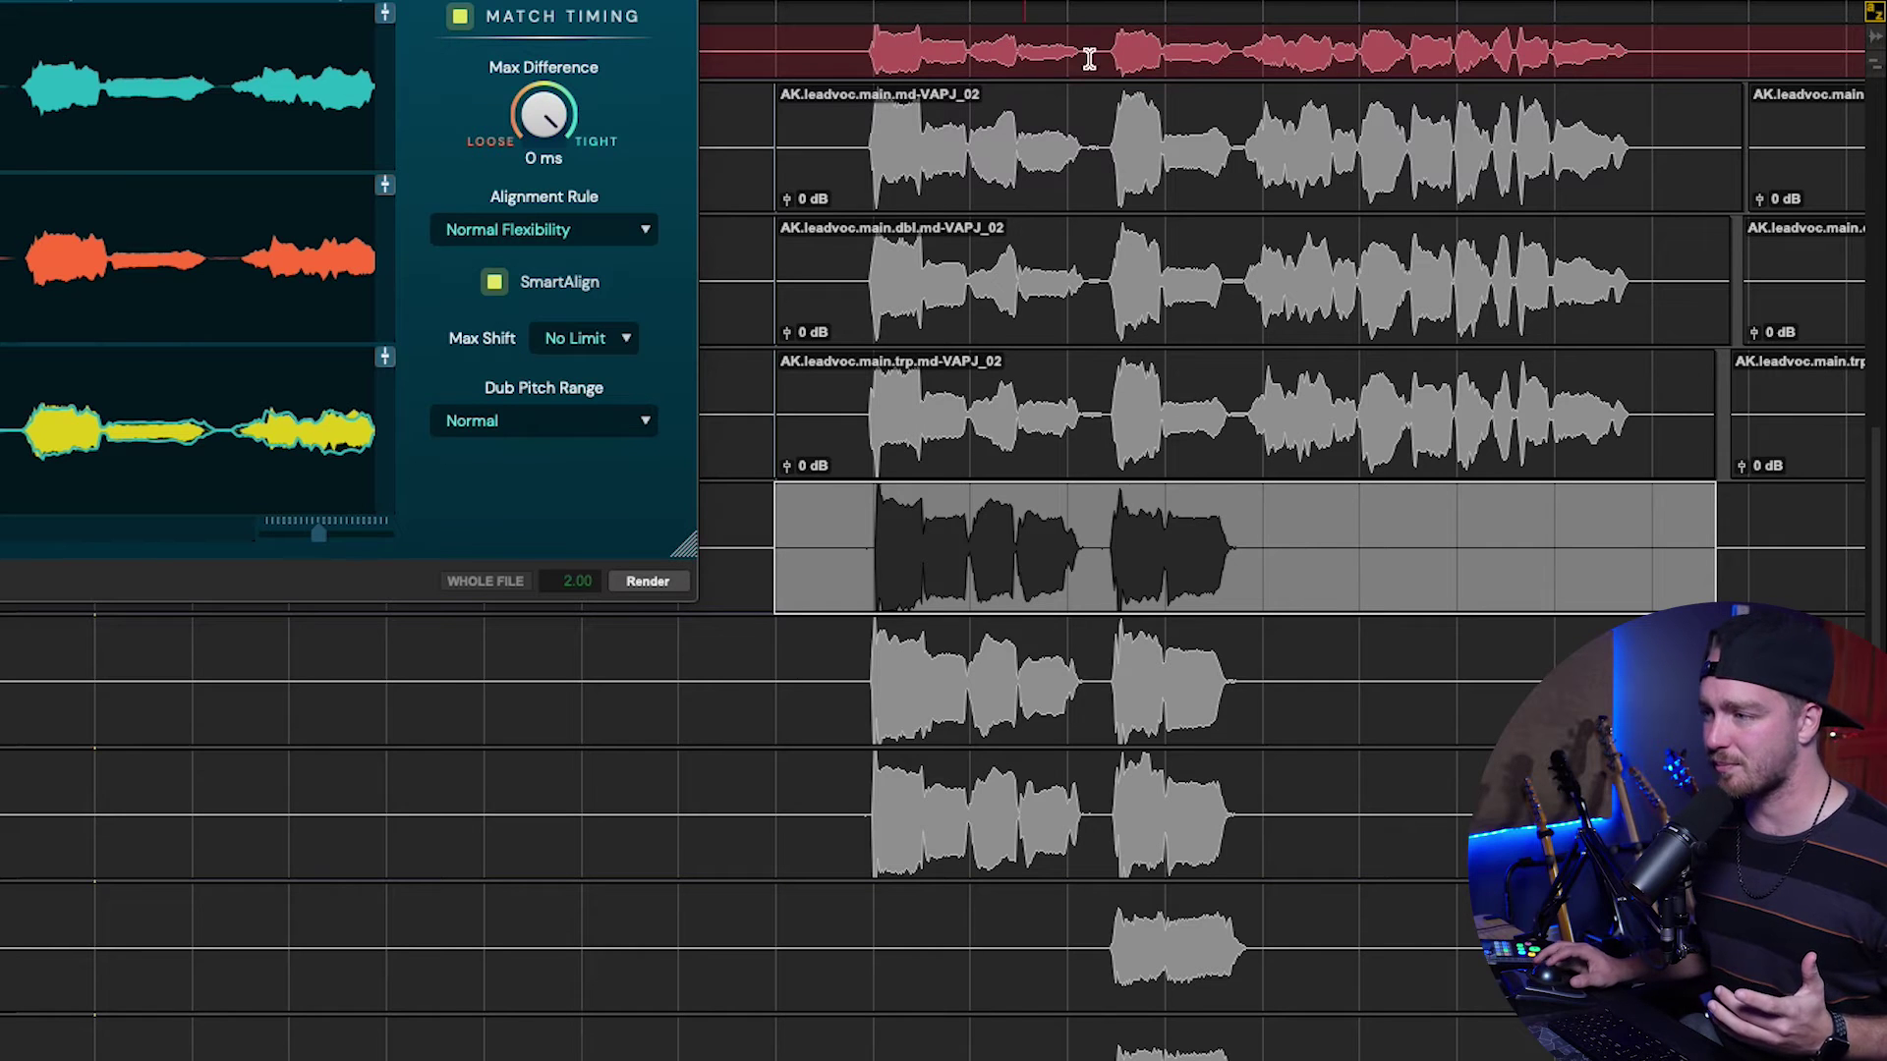
Play the low harmony clip from several points inside it to check its timing.
{"action": "left_click", "coordinate": [883, 578]}
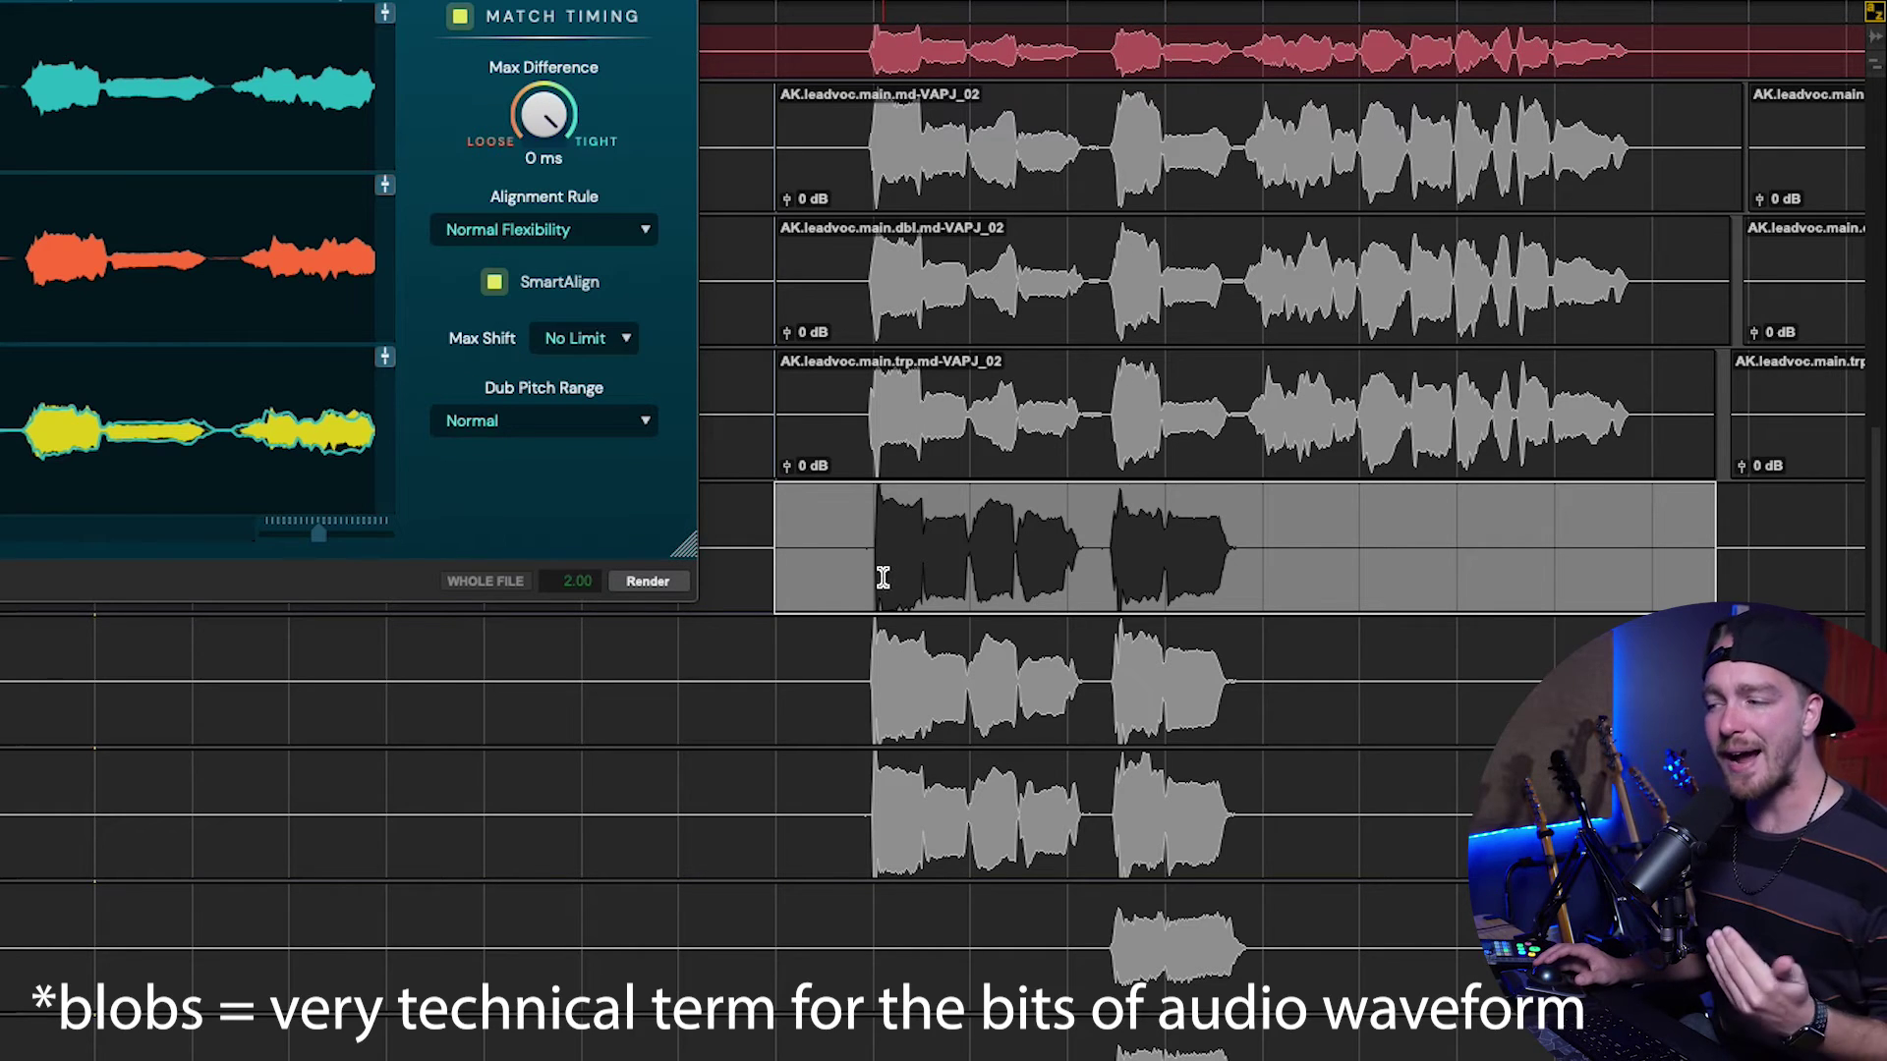
{"action": "left_click", "coordinate": [797, 558]}
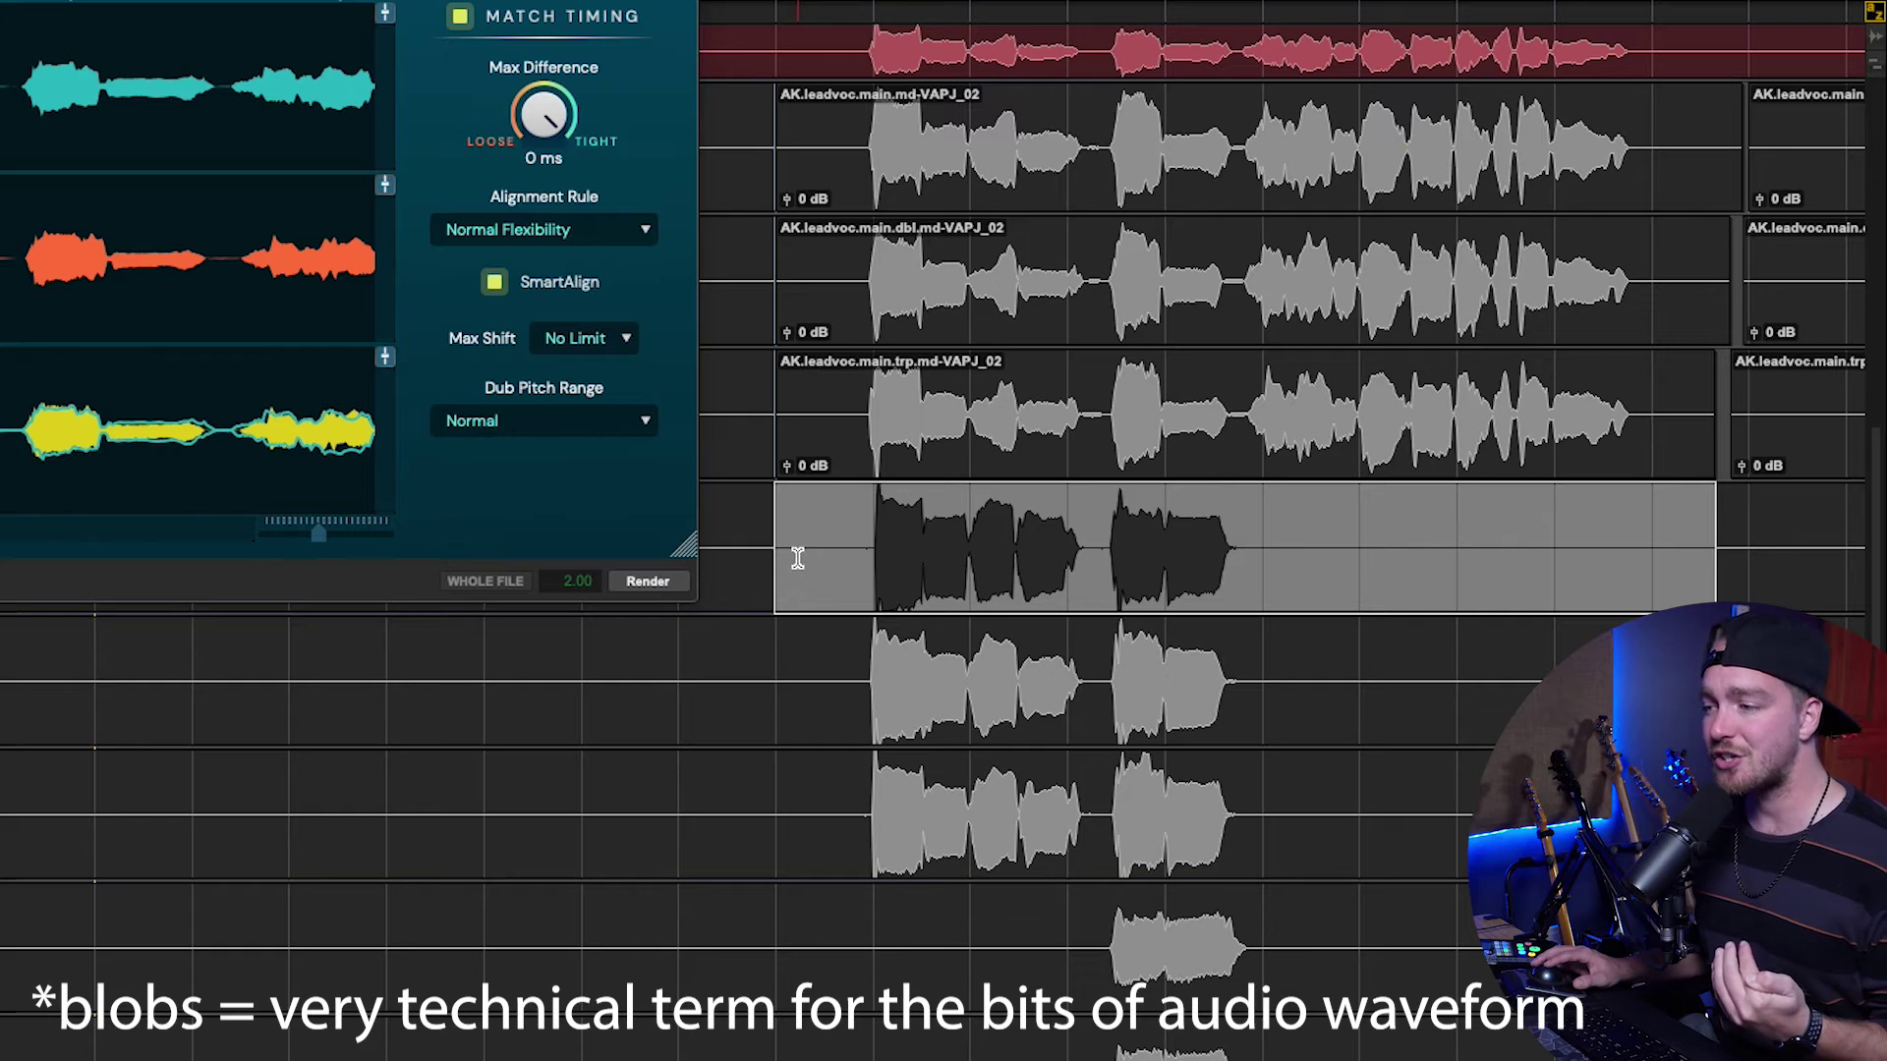
{"action": "left_click", "coordinate": [897, 568]}
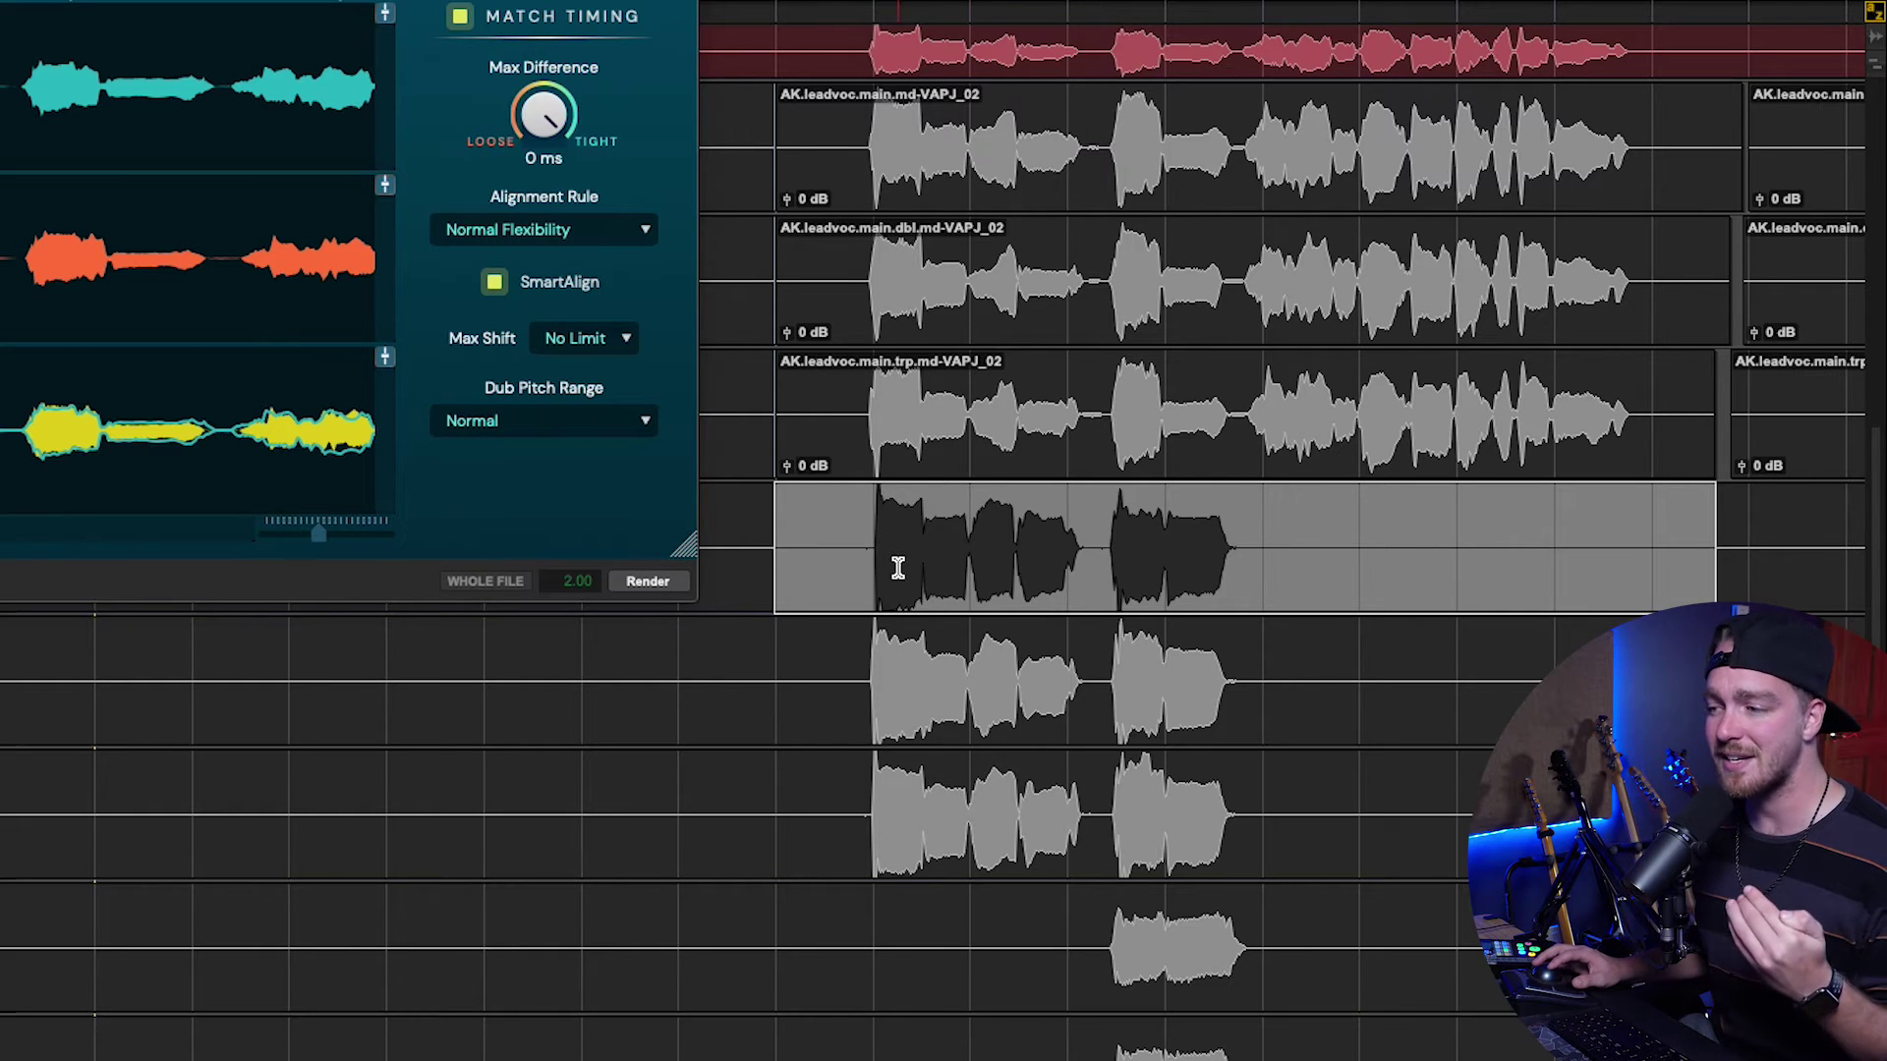
{"action": "left_click", "coordinate": [1324, 552]}
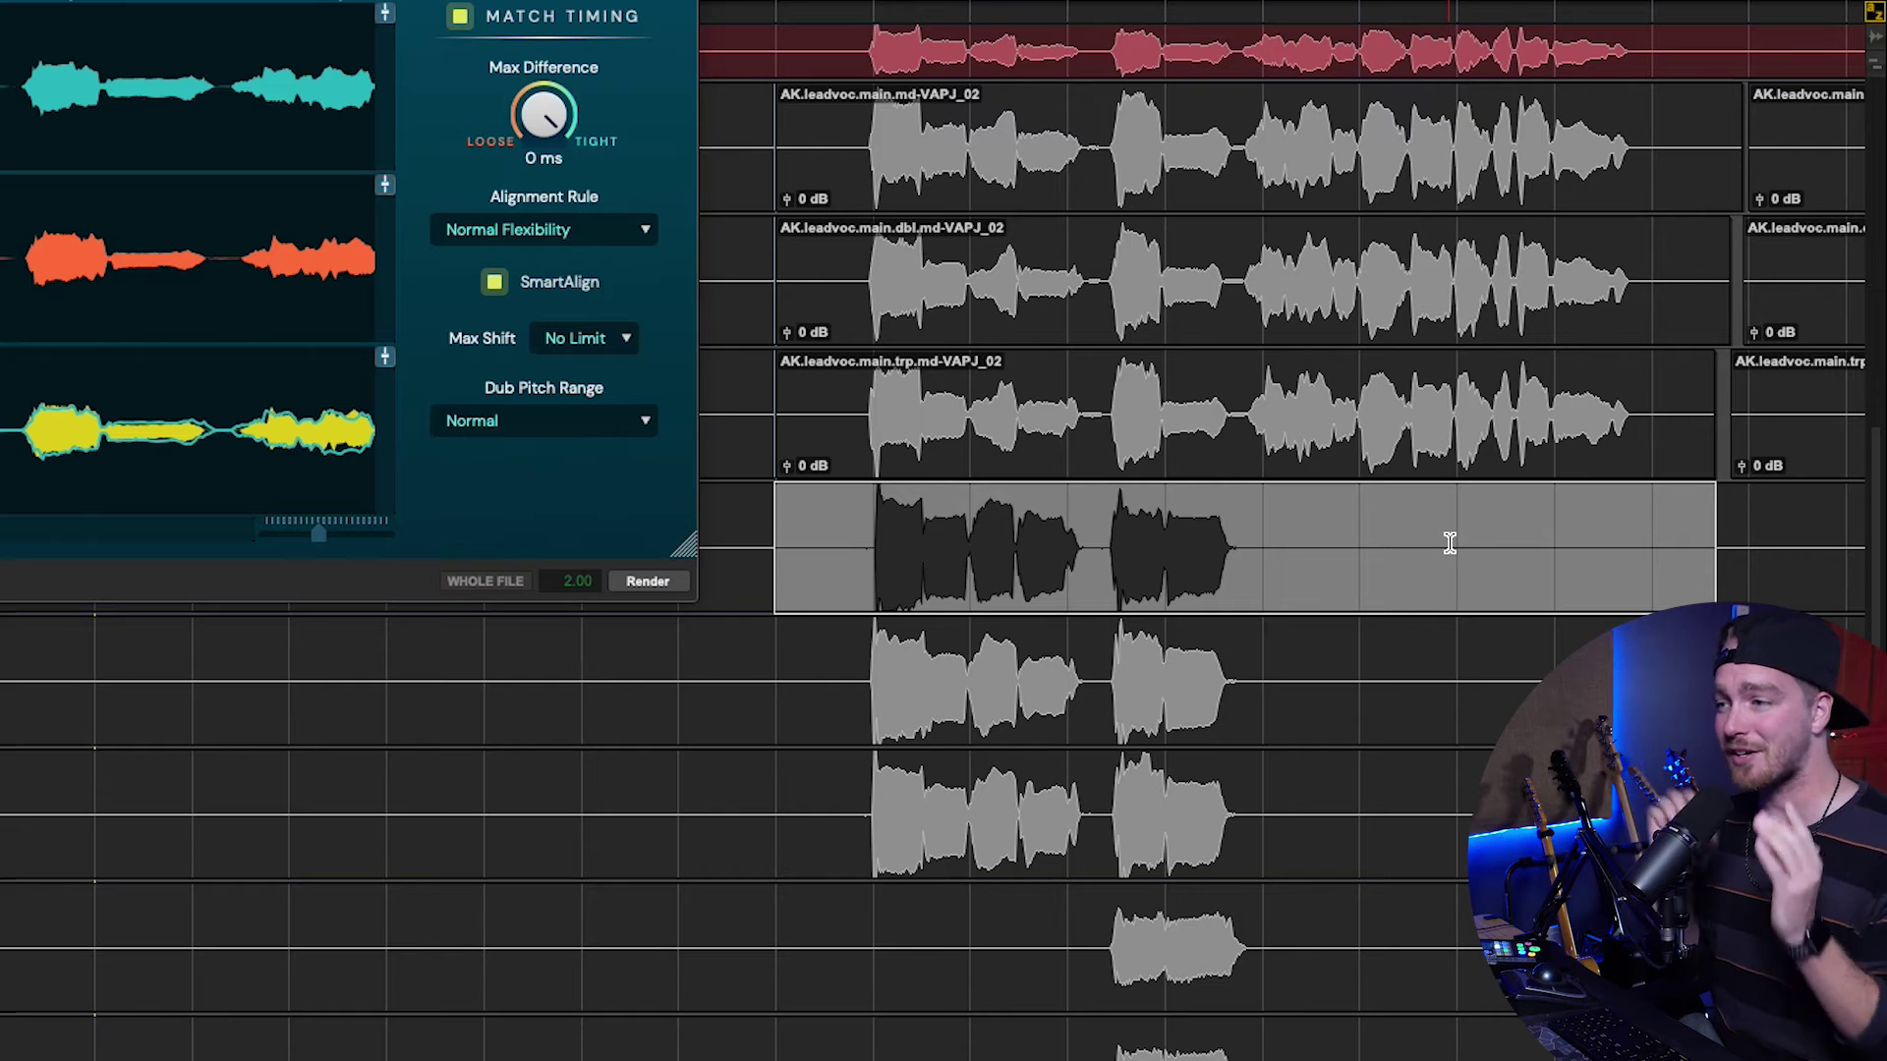
{"action": "key", "text": "space"}
Capture the low harmony clip as Dub and zoom into the VocAlign waveforms.
{"action": "left_click", "coordinate": [647, 581]}
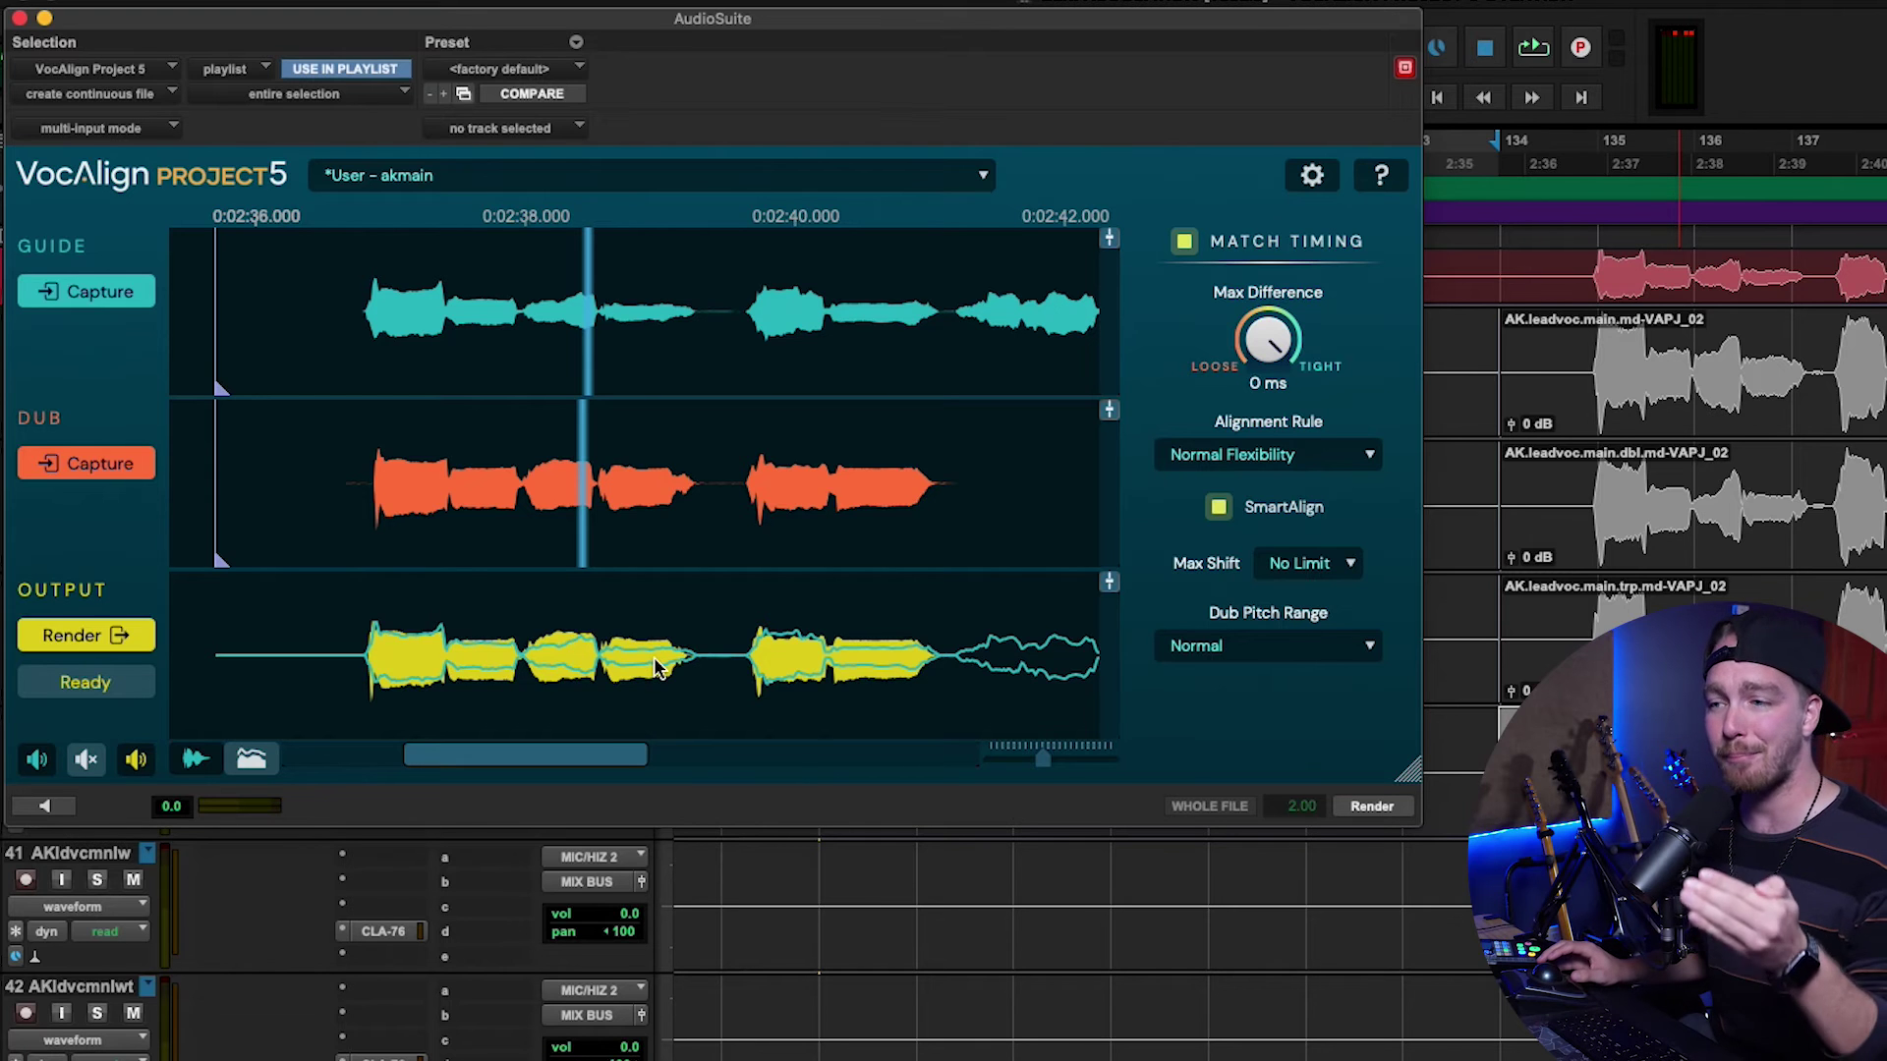
{"action": "left_click", "coordinate": [1007, 472]}
{"action": "left_click", "coordinate": [954, 472]}
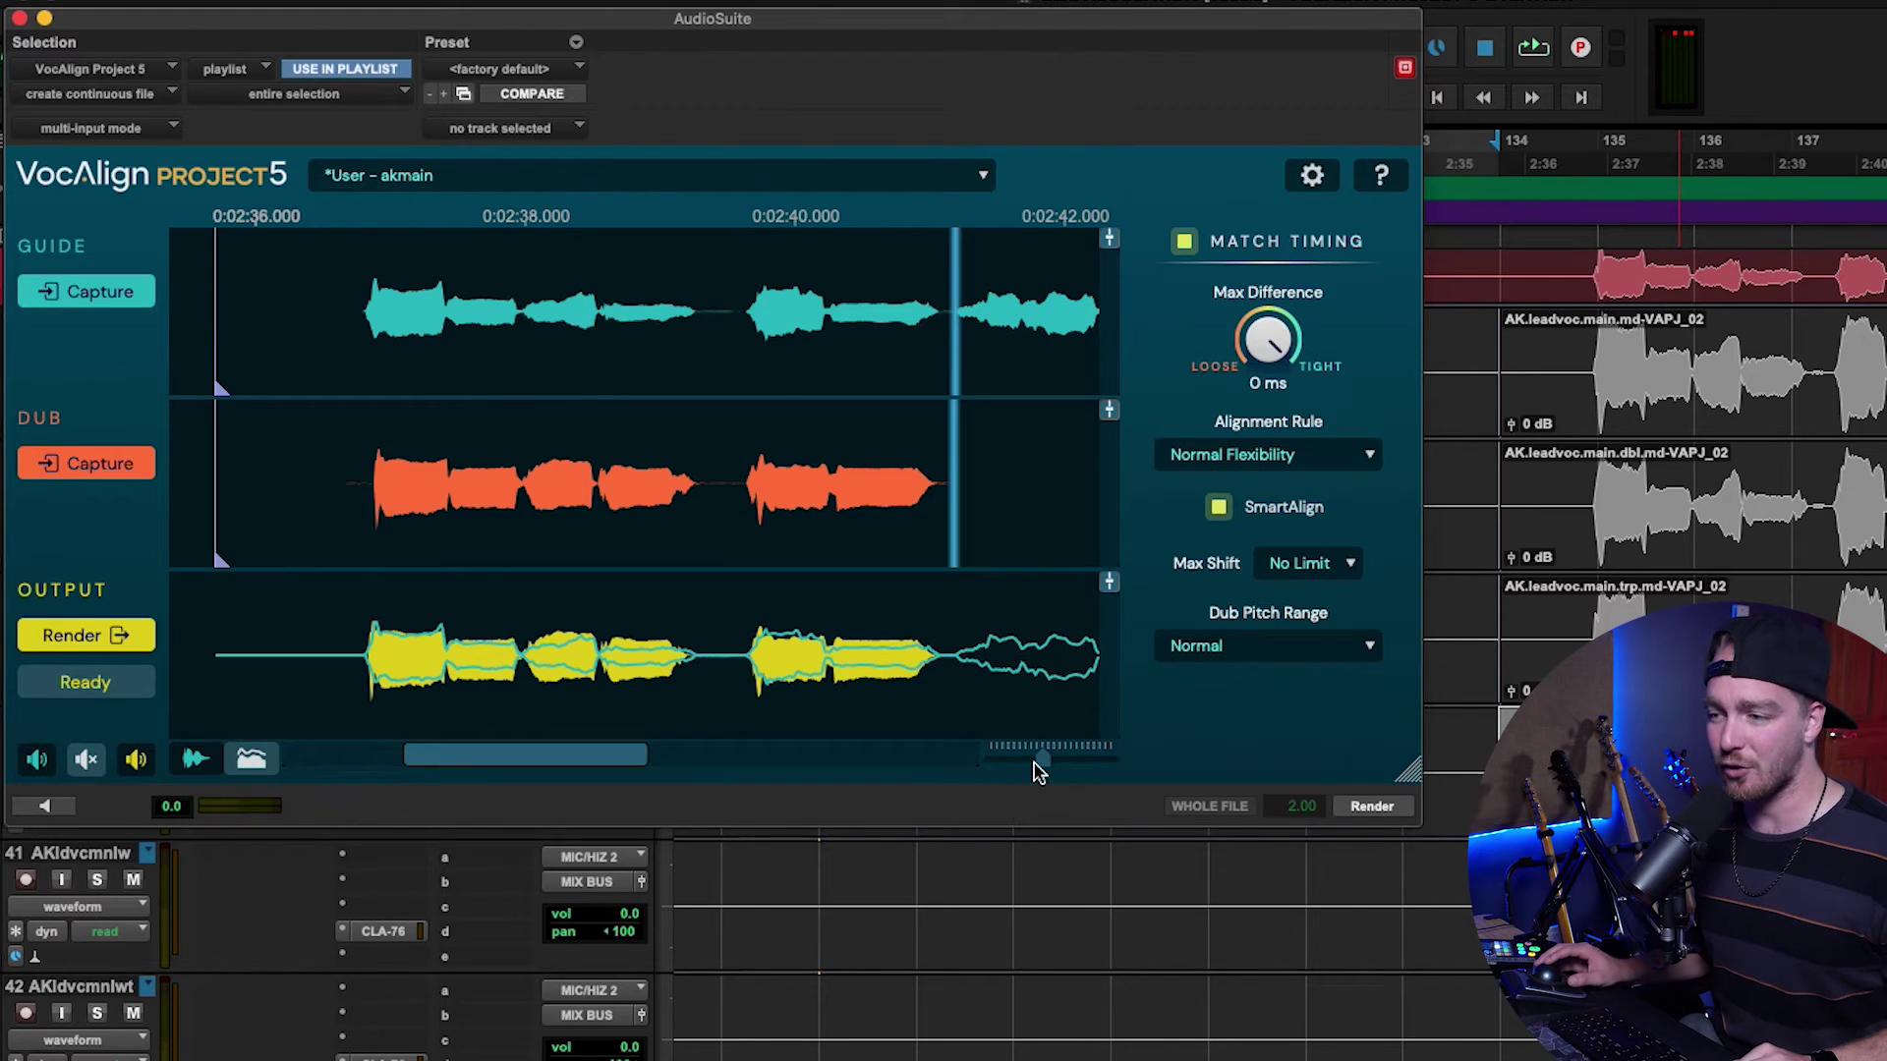
{"action": "left_click_drag", "start_coordinate": [1035, 763], "coordinate": [1030, 762]}
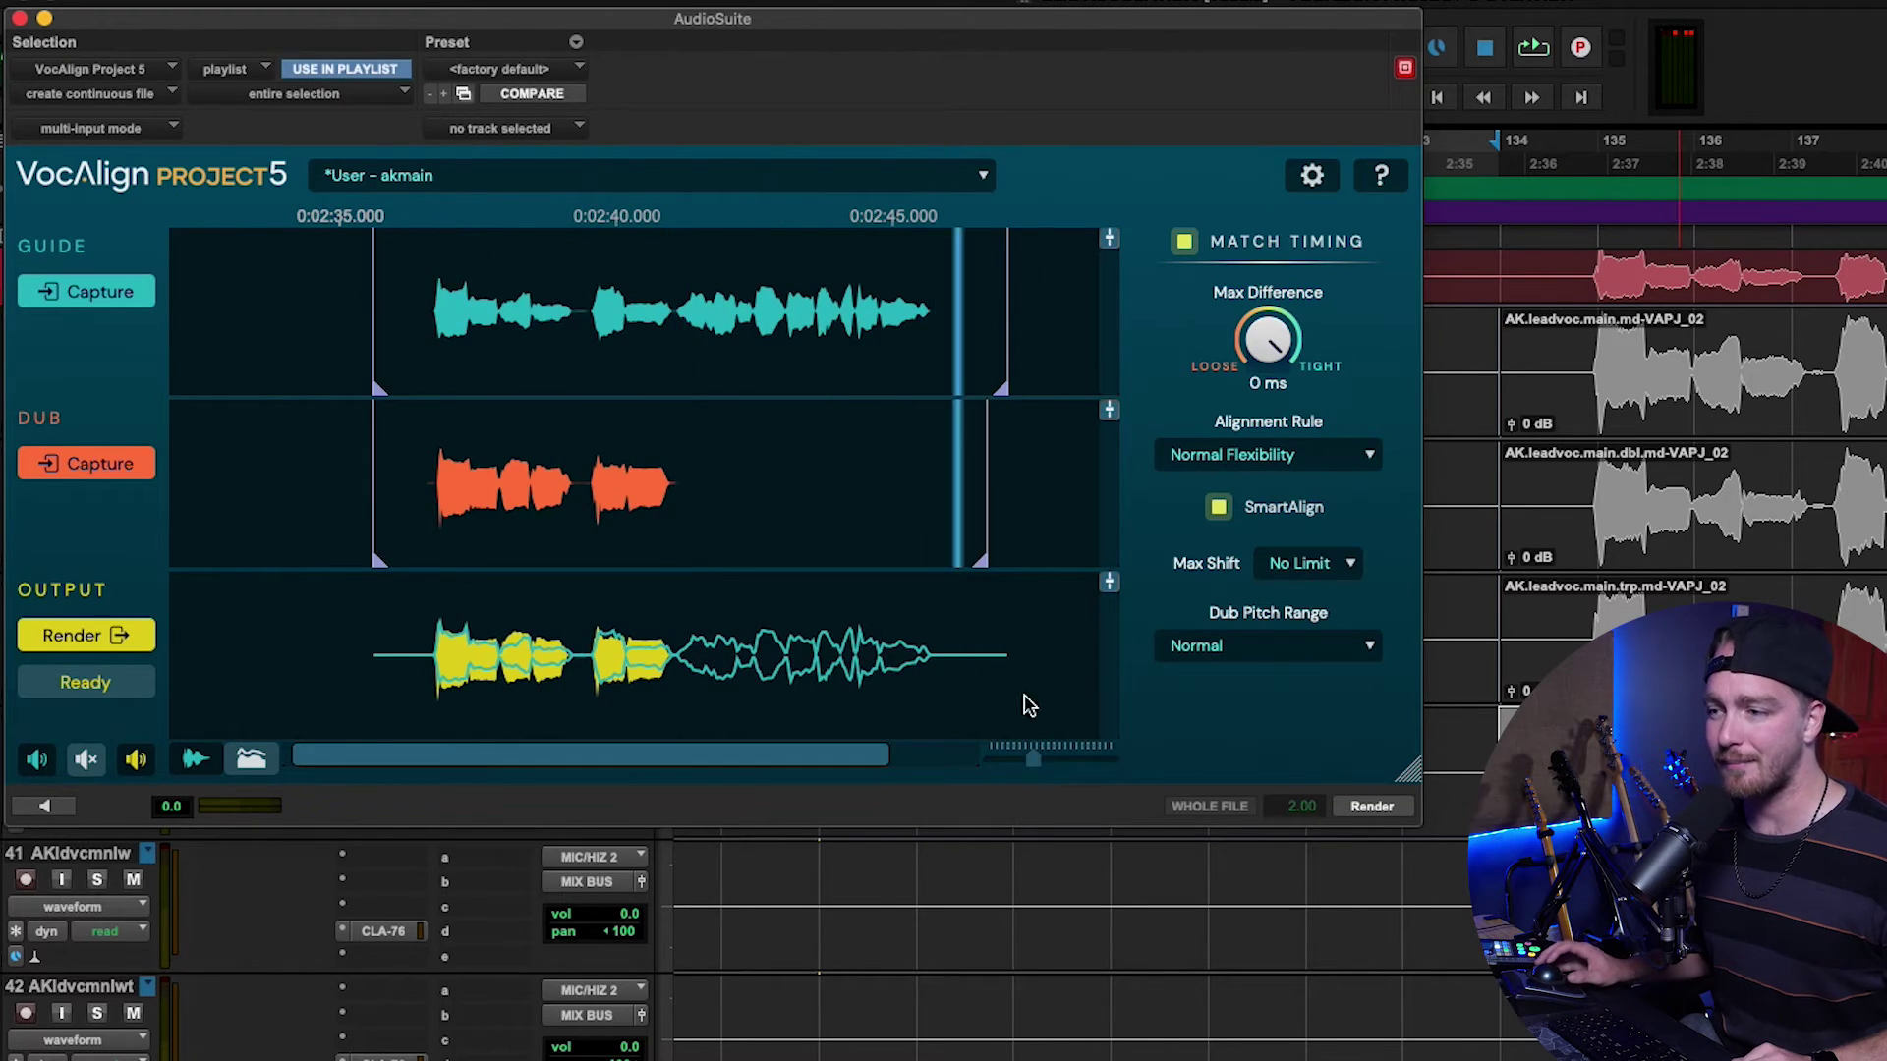
{"action": "left_click_drag", "start_coordinate": [812, 344], "coordinate": [767, 357]}
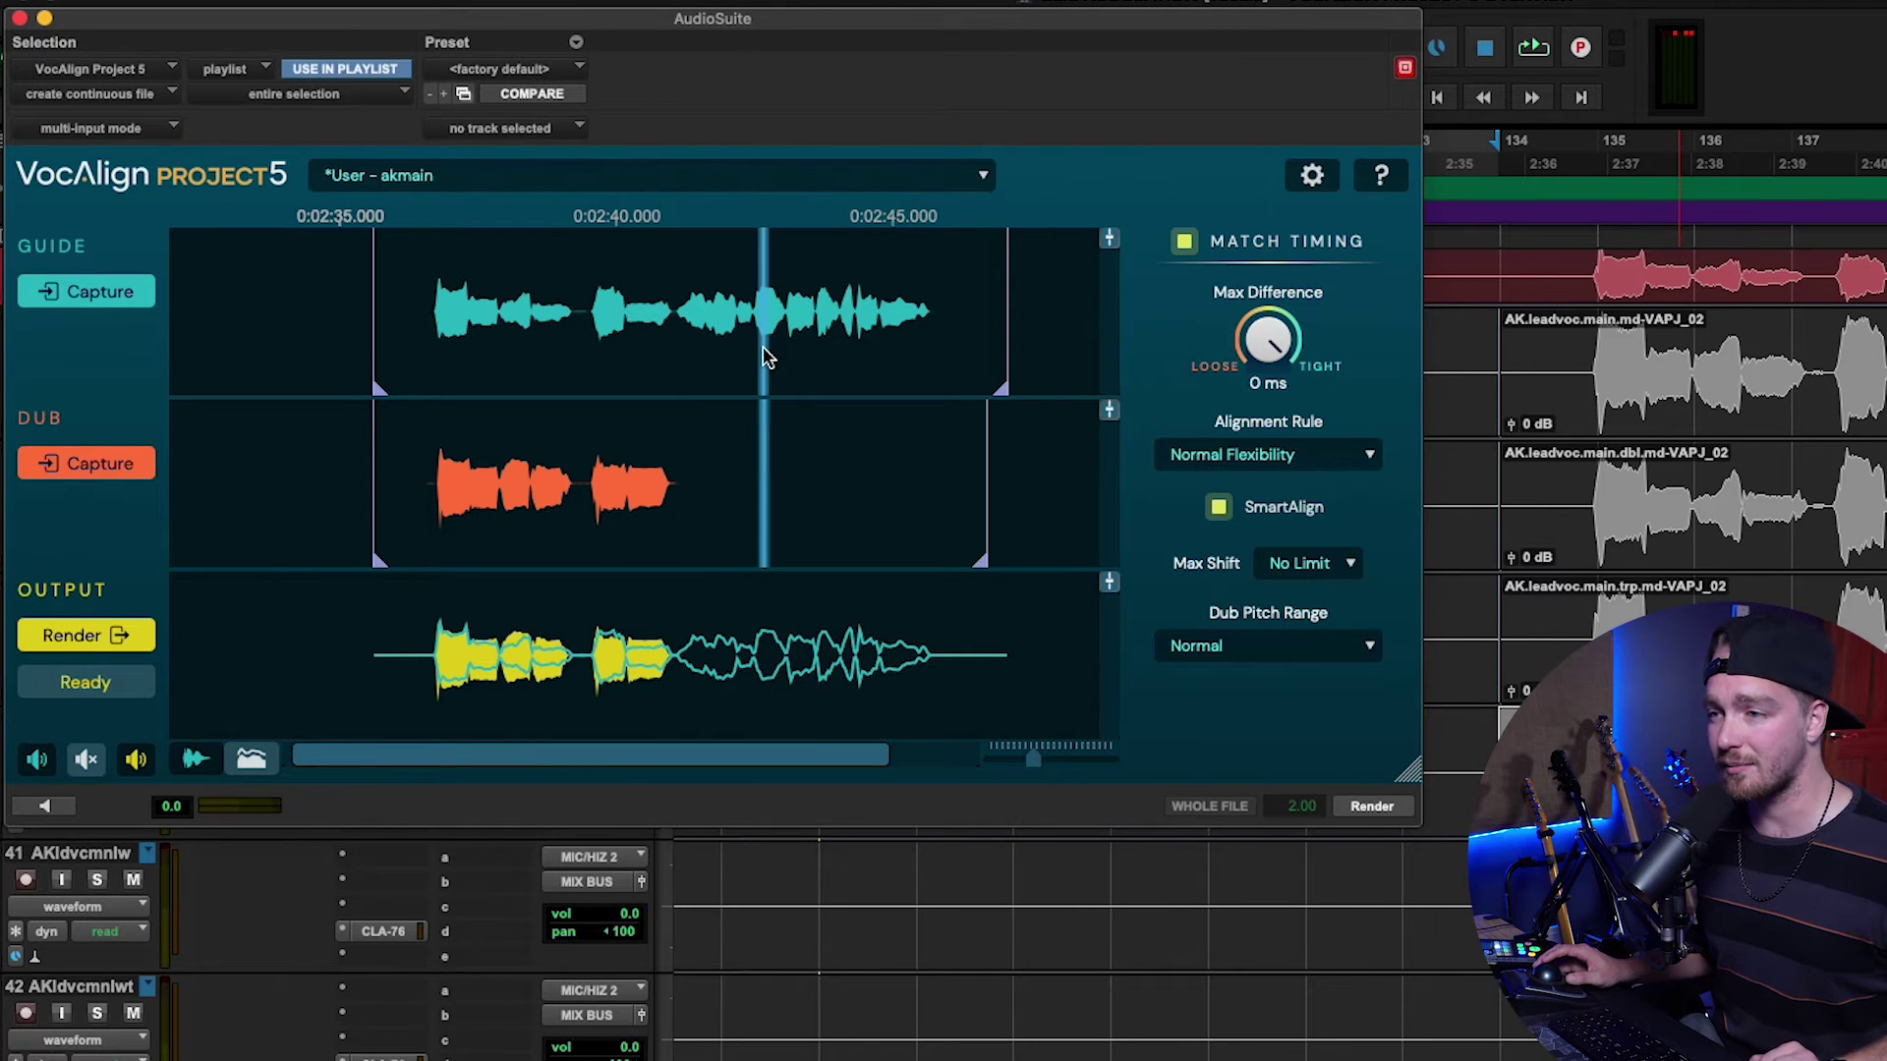
{"action": "scroll", "coordinate": [767, 355], "scroll_direction": "up", "scroll_amount": 5}
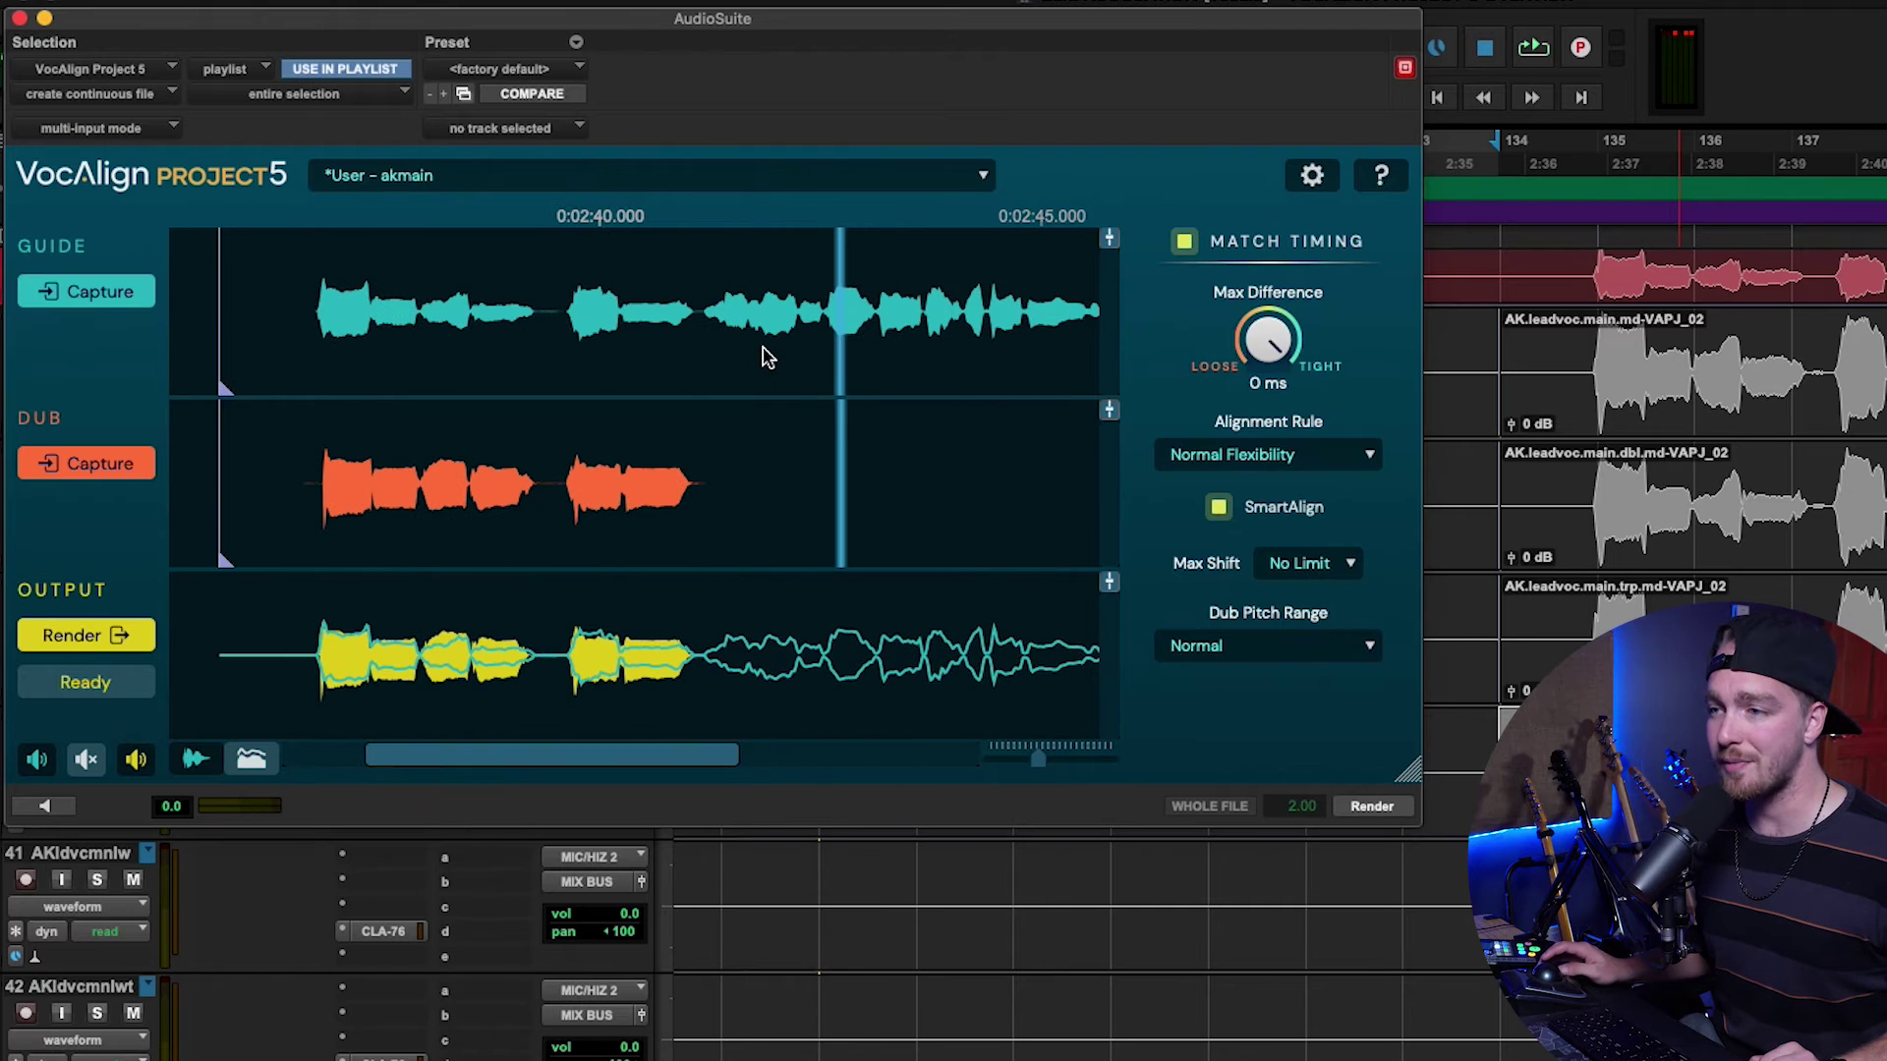
{"action": "scroll", "coordinate": [766, 356], "scroll_direction": "up", "scroll_amount": 3}
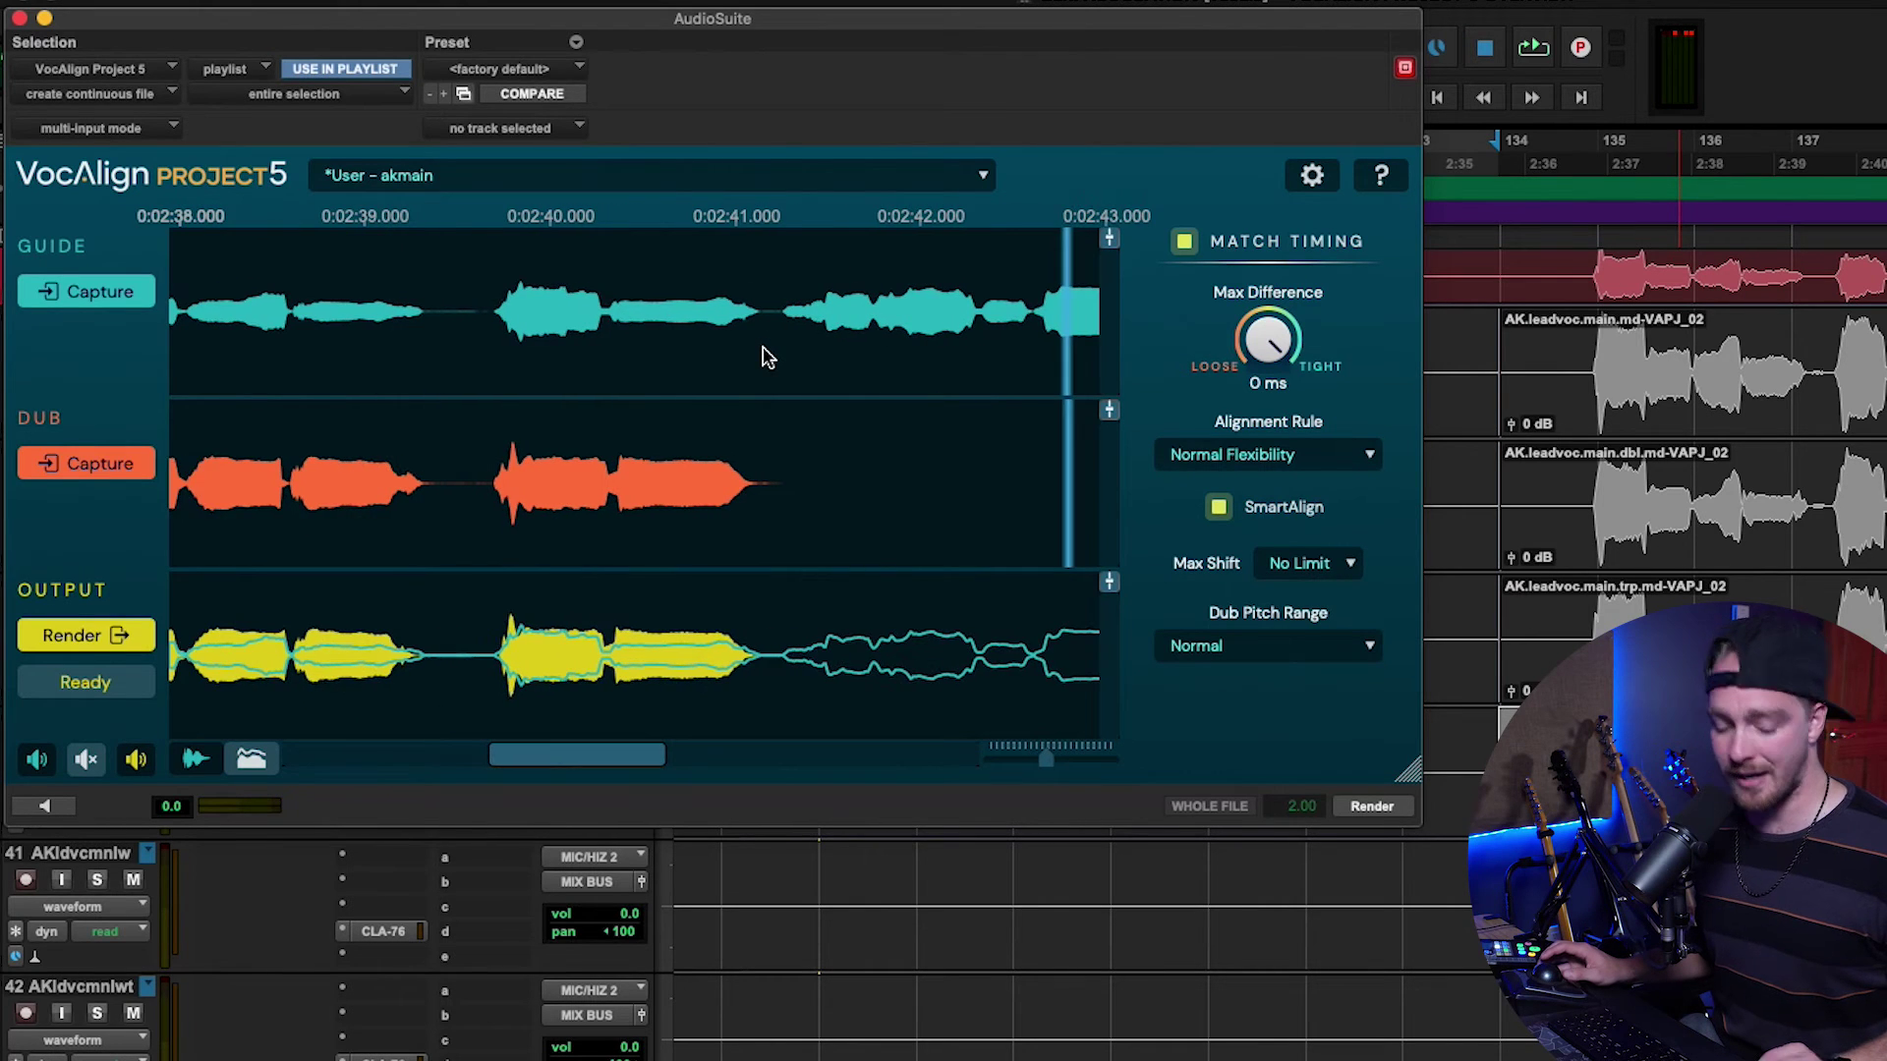
{"action": "scroll", "coordinate": [767, 357], "scroll_direction": "right", "scroll_amount": 5}
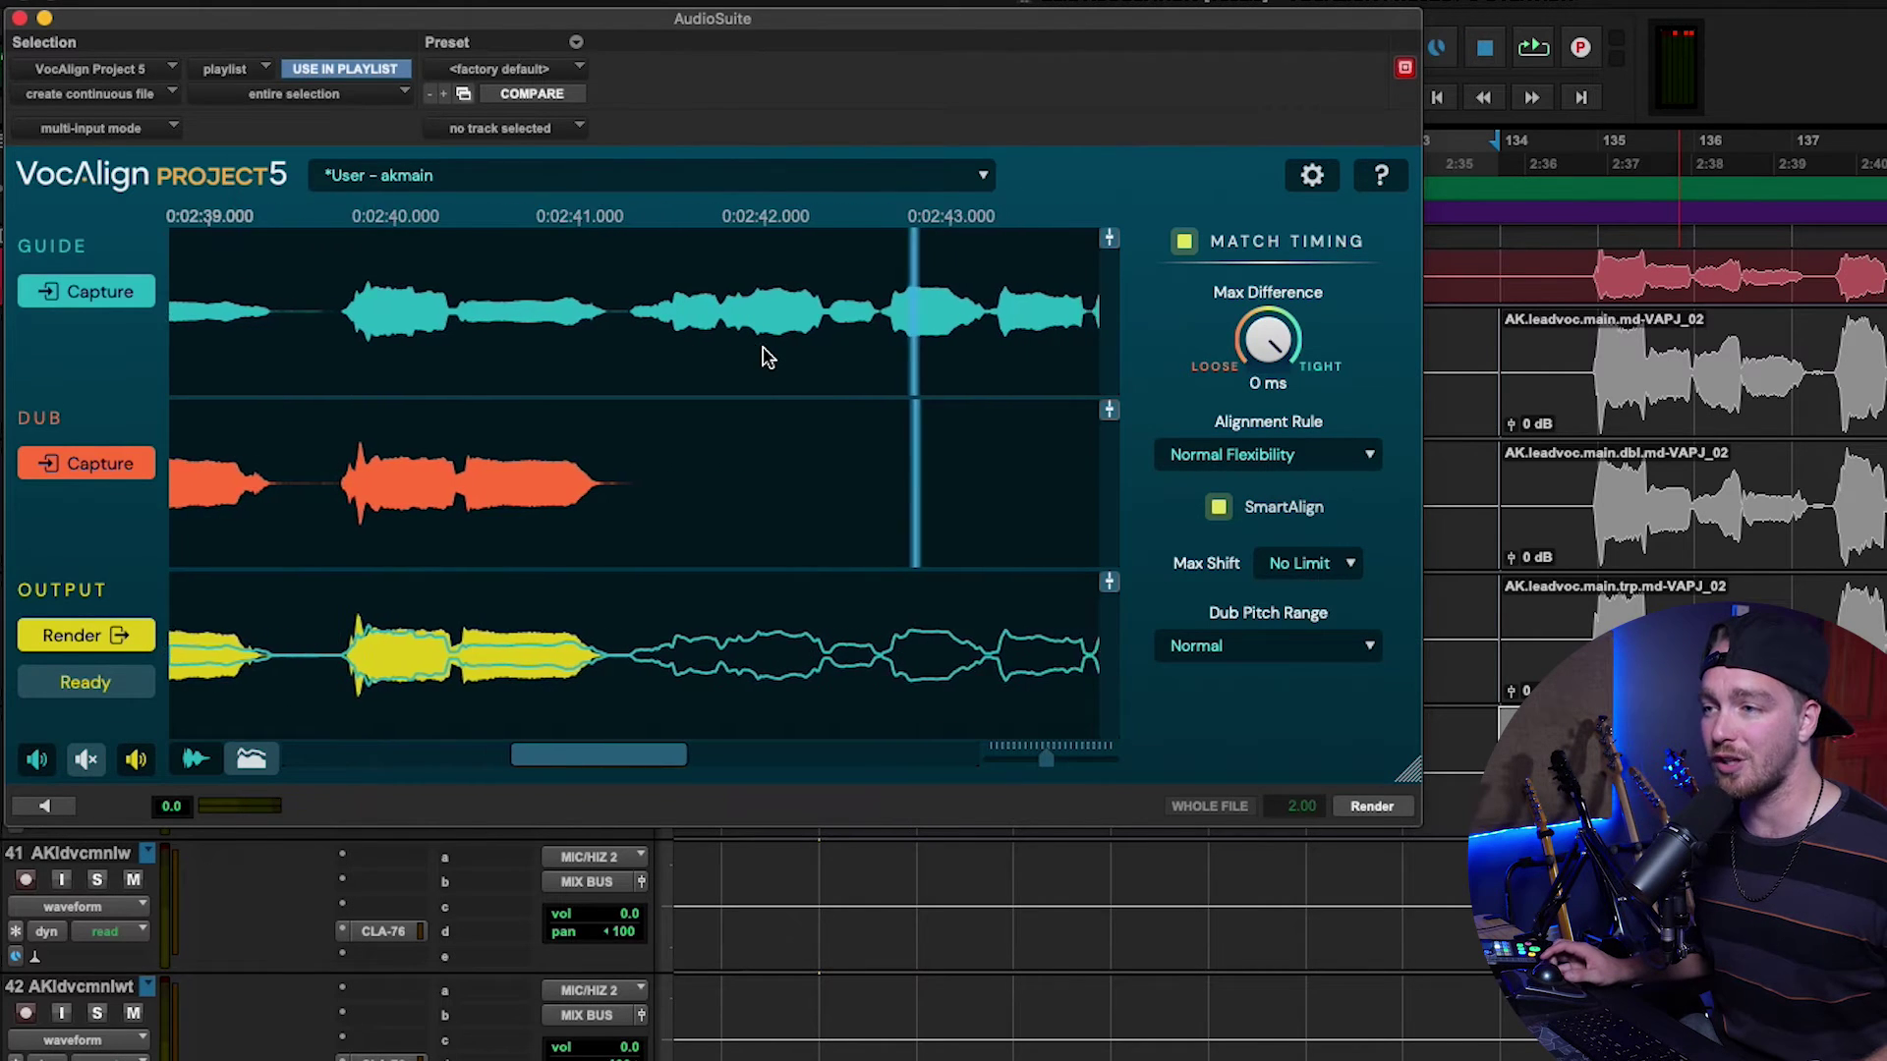
{"action": "scroll", "coordinate": [768, 358], "scroll_direction": "left", "scroll_amount": 5}
Check the alignment around 2:40–2:41, then render it as AK.leadvoc.mainlow.md-VAPJ_02.
{"action": "left_click", "coordinate": [762, 357]}
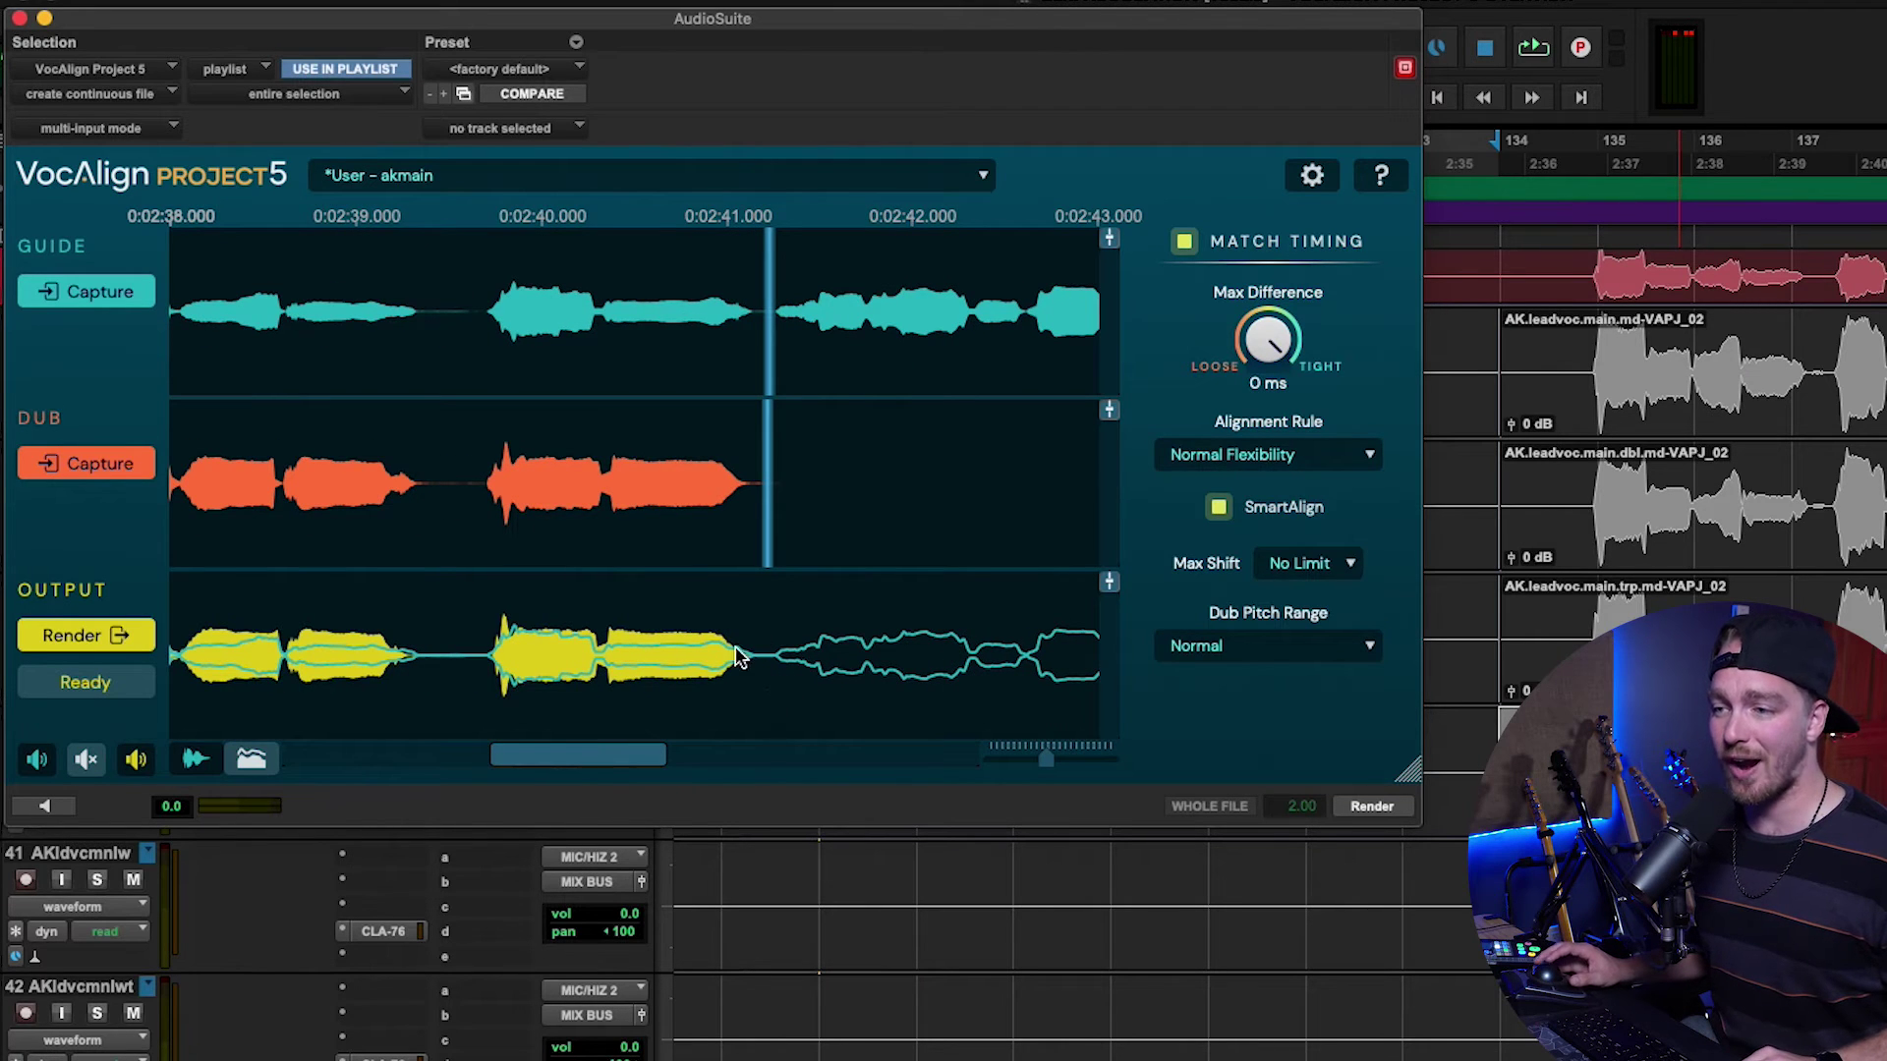
{"action": "left_click", "coordinate": [607, 354]}
{"action": "left_click", "coordinate": [759, 357]}
{"action": "left_click", "coordinate": [705, 397]}
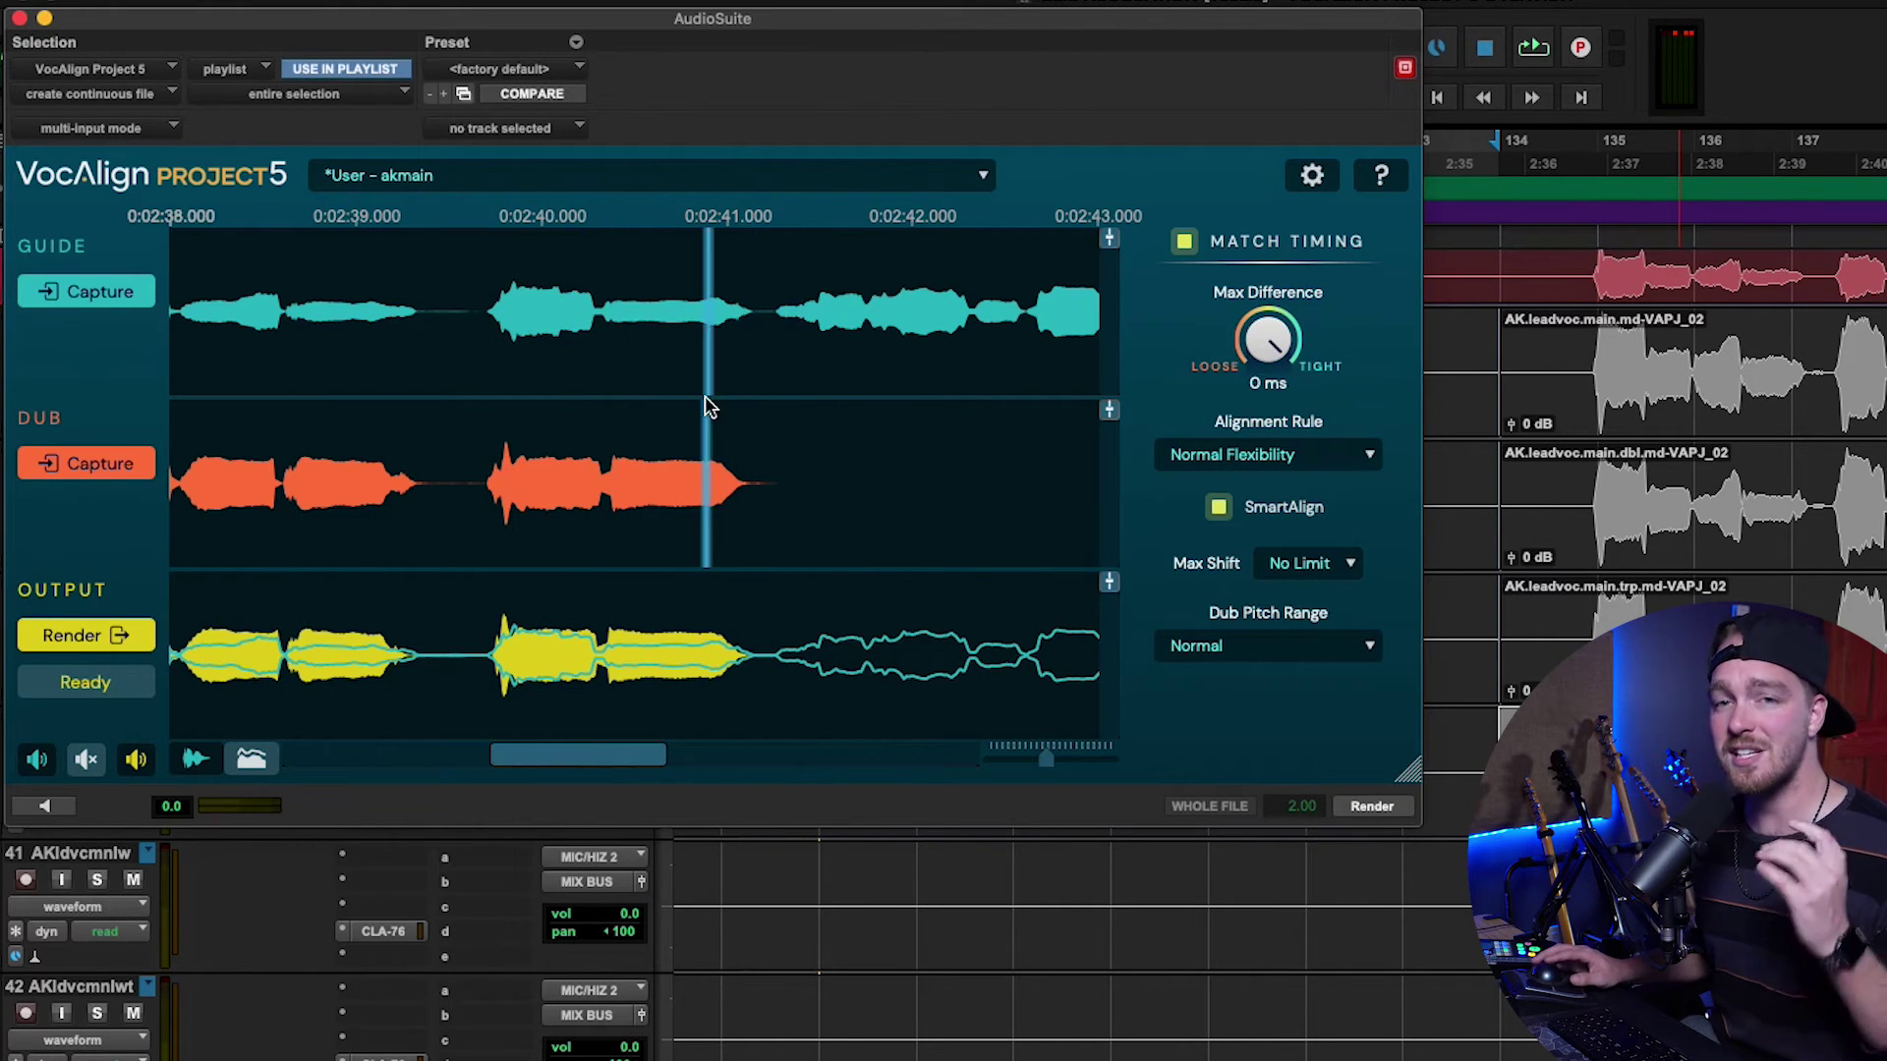
{"action": "left_click", "coordinate": [1024, 466]}
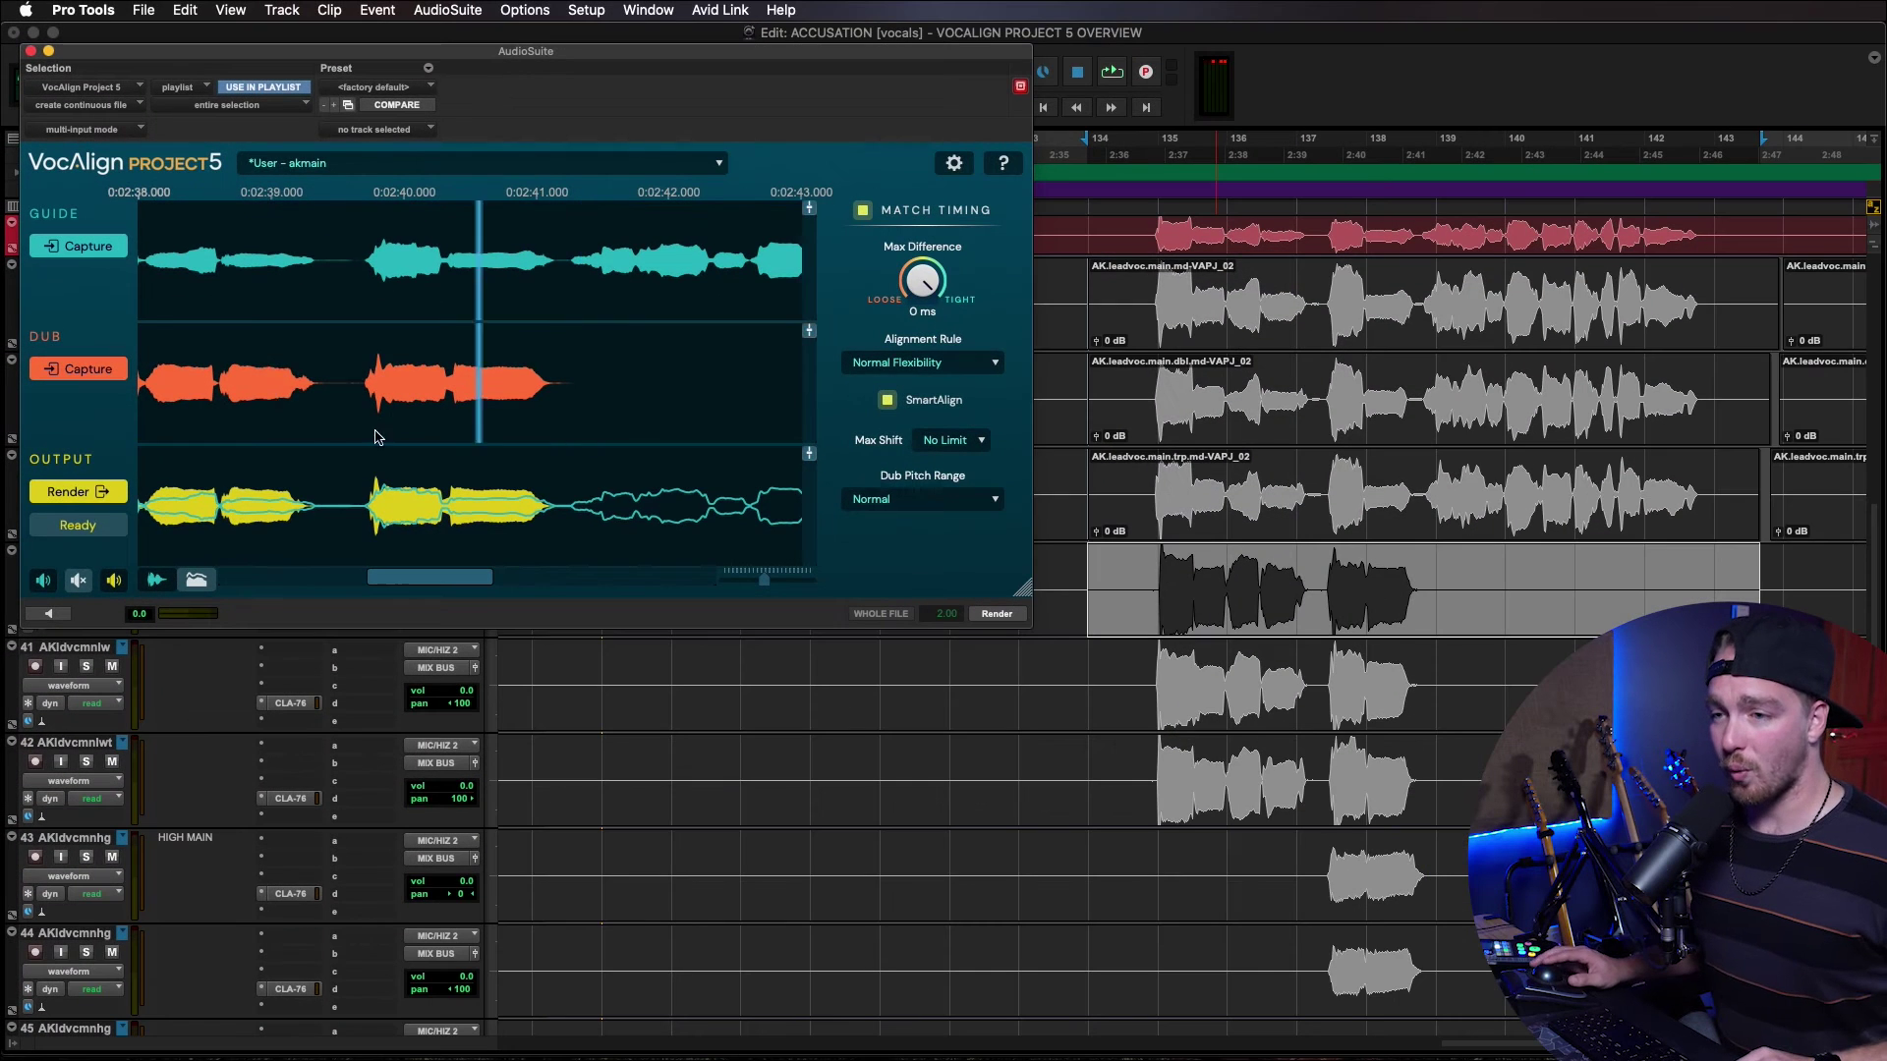
{"action": "left_click", "coordinate": [104, 493]}
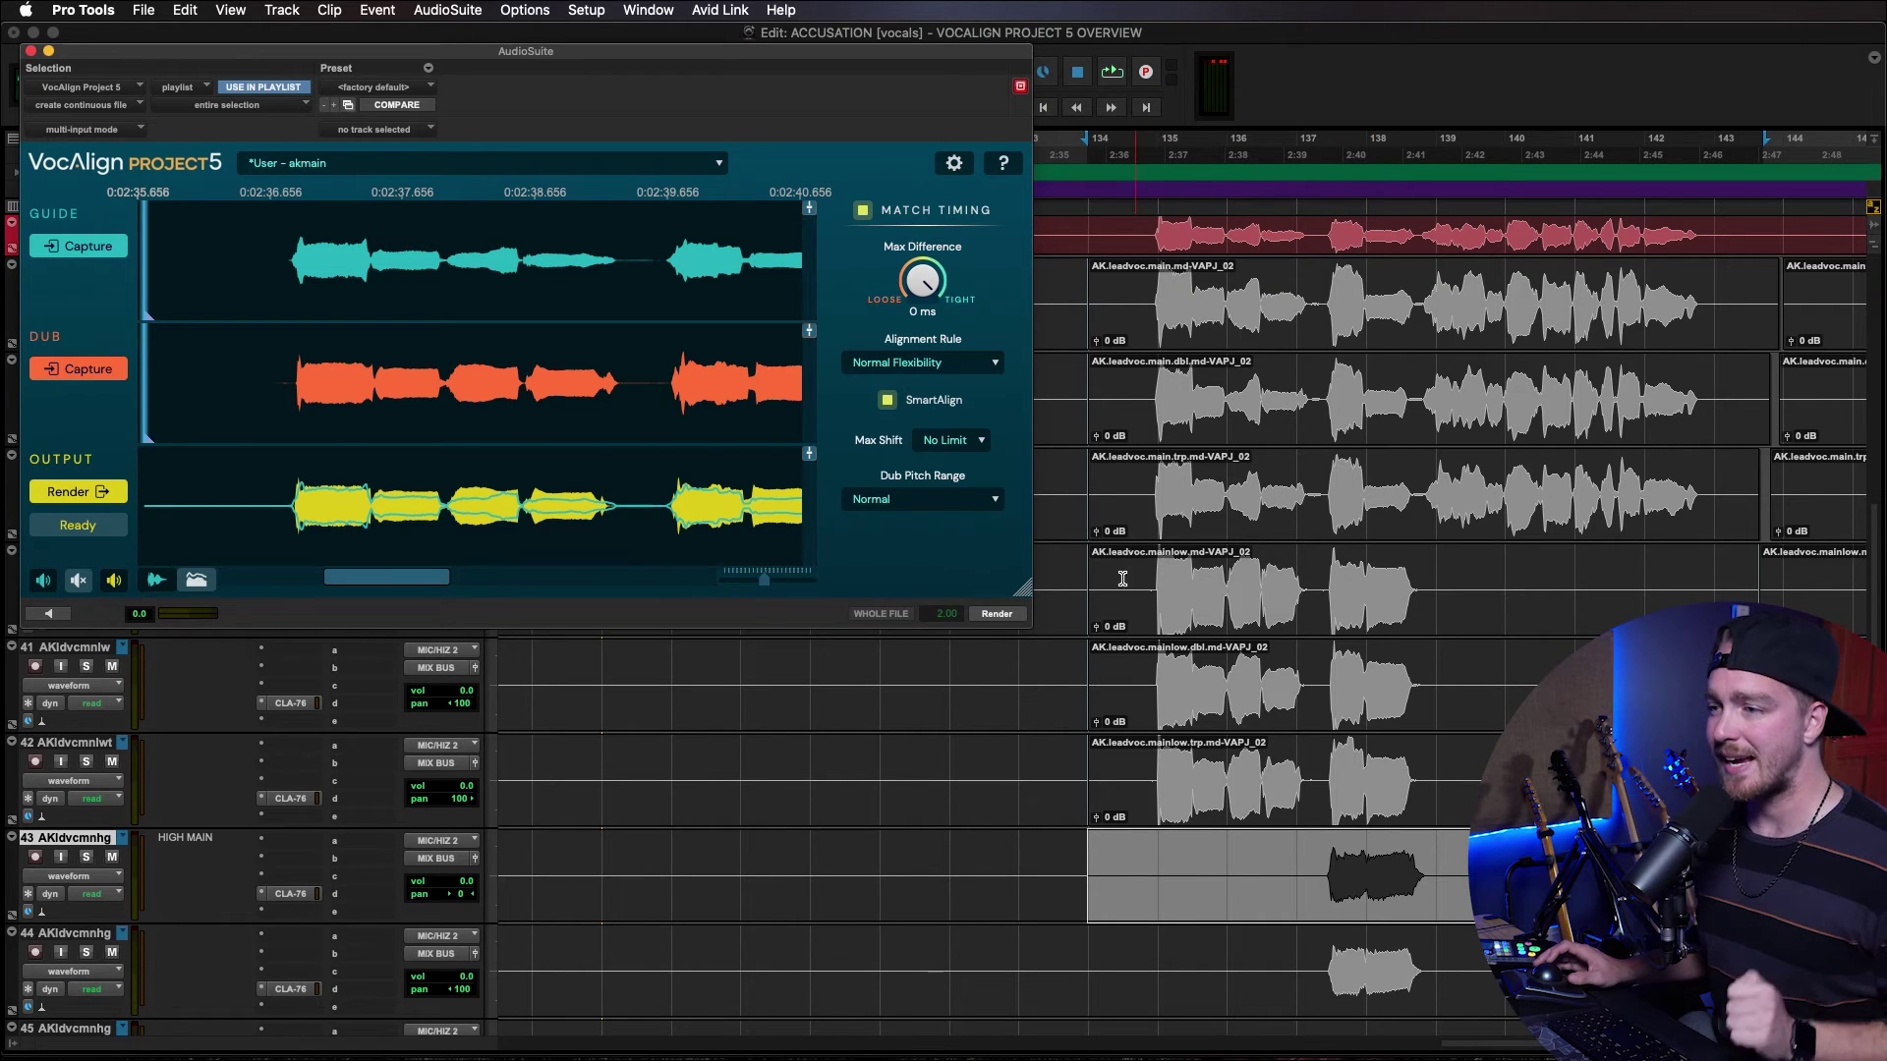
Capture the HIGH MAIN harmony as Dub, compare SmartAlign off and on, then render AK.leadvoc.mainhigh.md-VAPJ_02.
{"action": "left_click", "coordinate": [79, 368]}
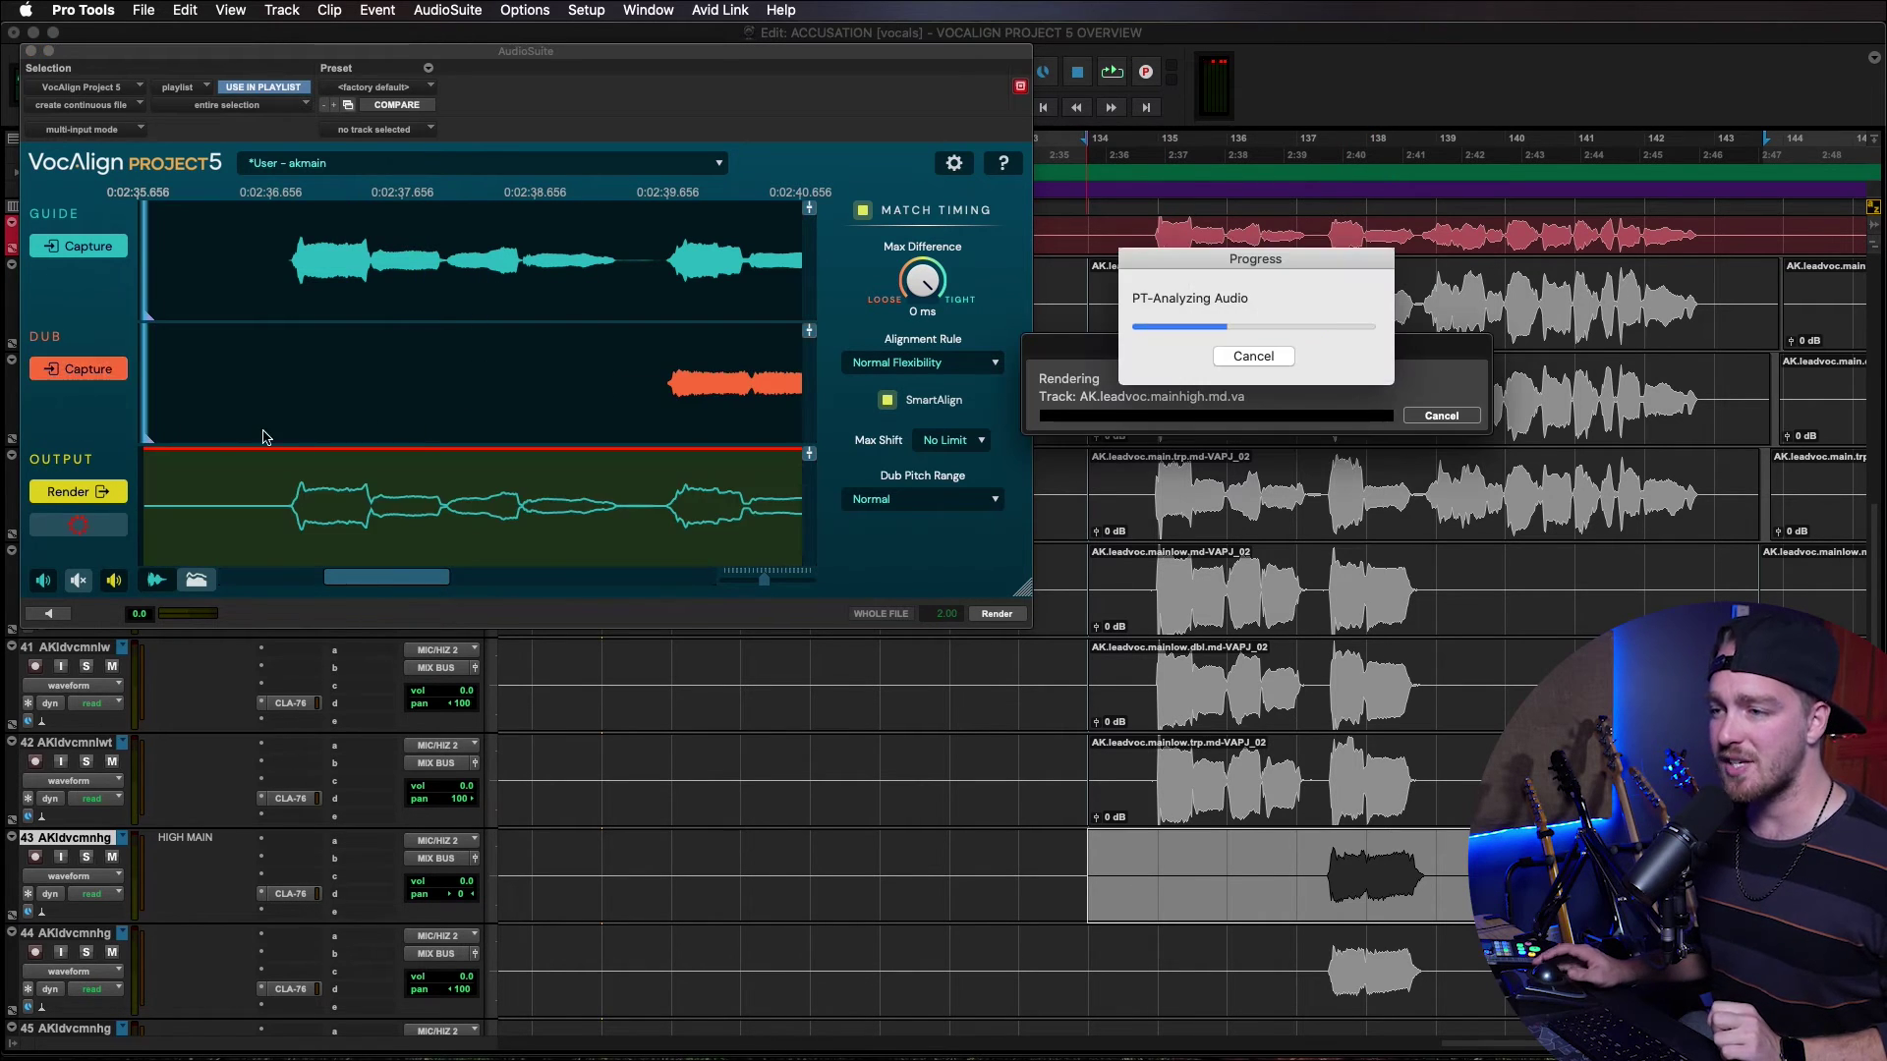
{"action": "left_click_drag", "start_coordinate": [414, 575], "coordinate": [451, 576]}
{"action": "left_click", "coordinate": [486, 395]}
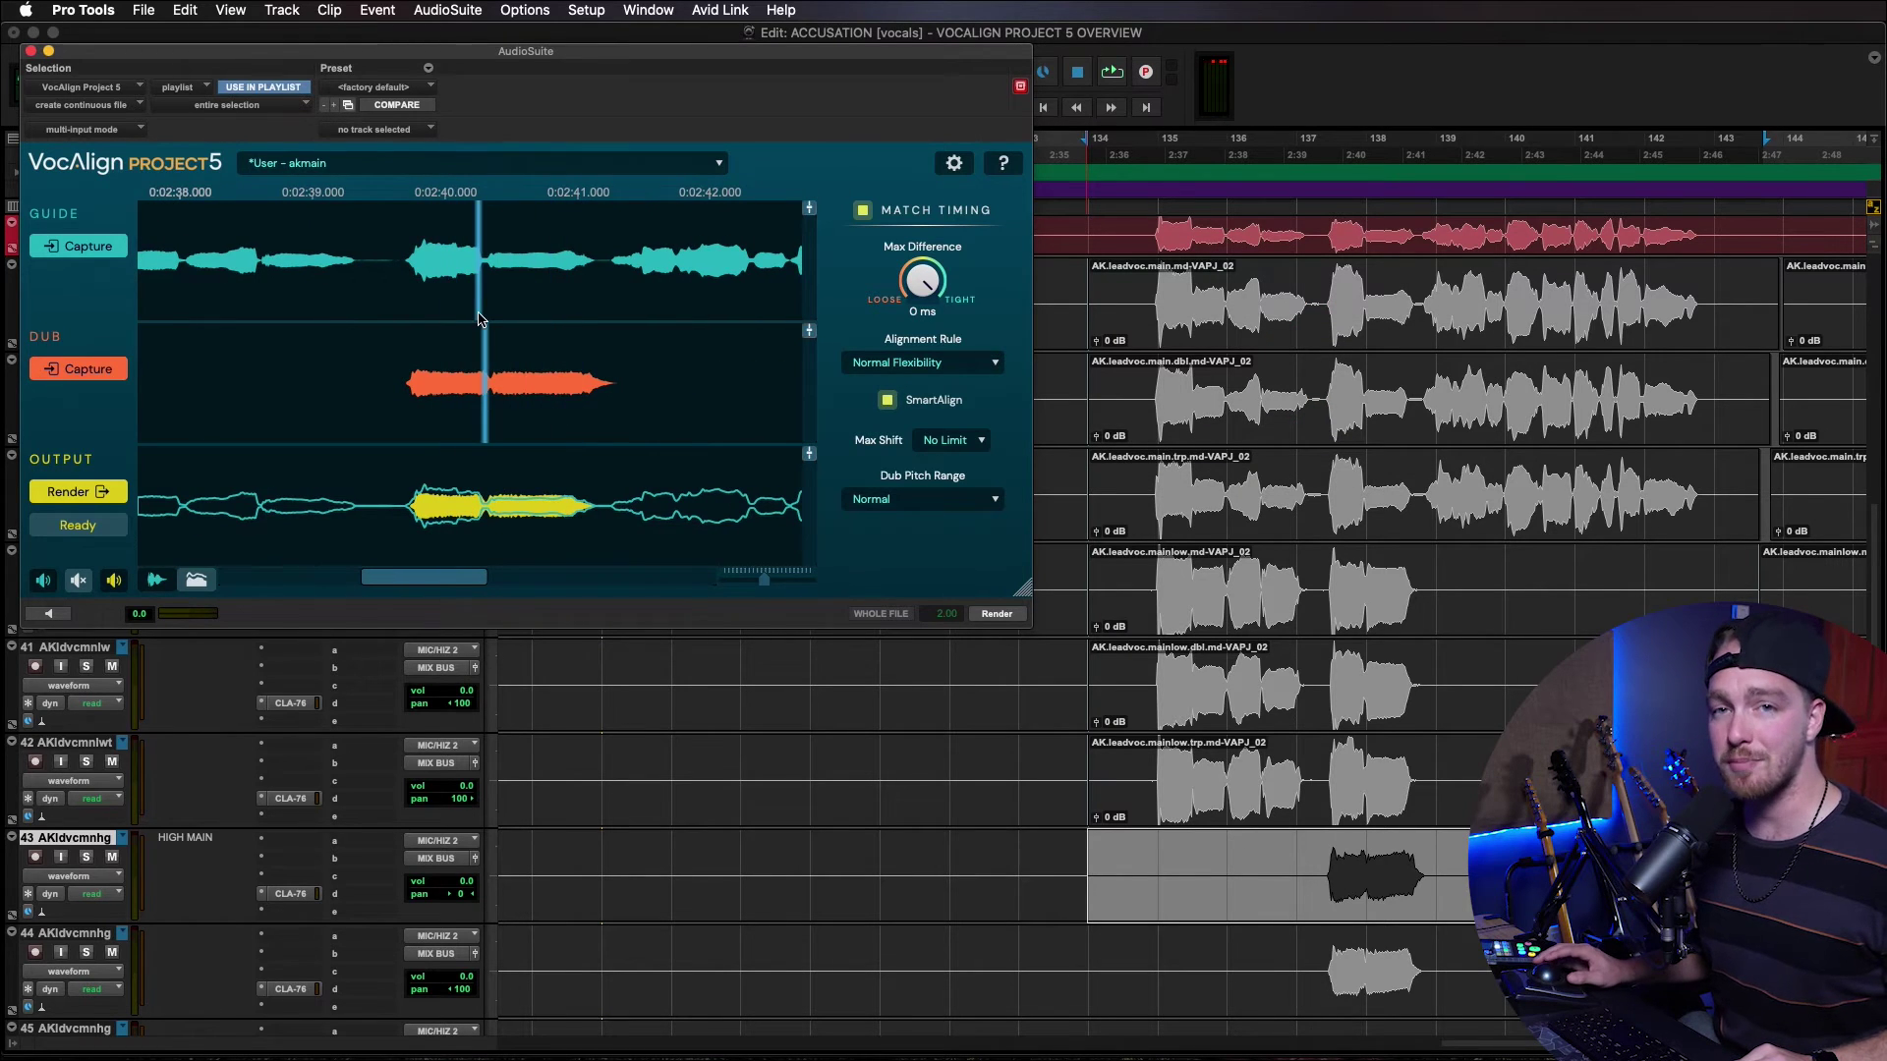
{"action": "left_click", "coordinate": [887, 401]}
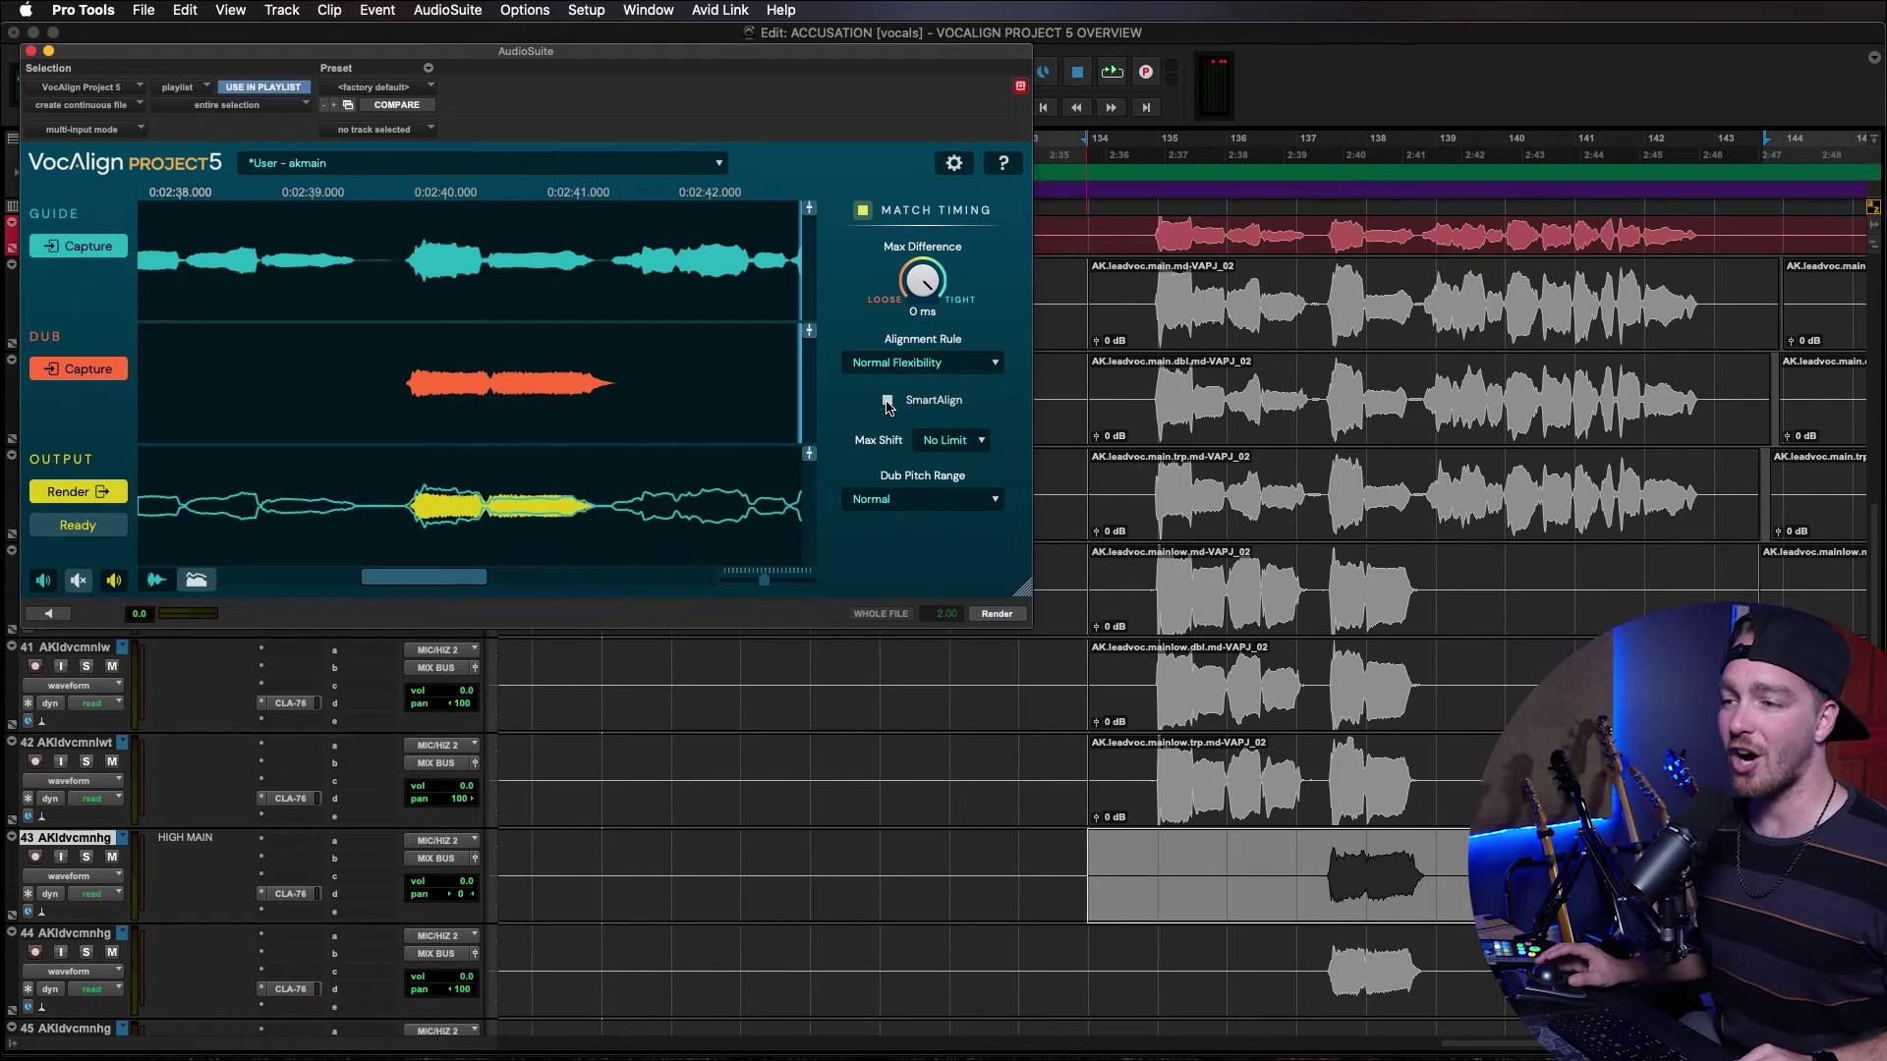
{"action": "scroll", "coordinate": [767, 415], "scroll_direction": "left", "scroll_amount": 4}
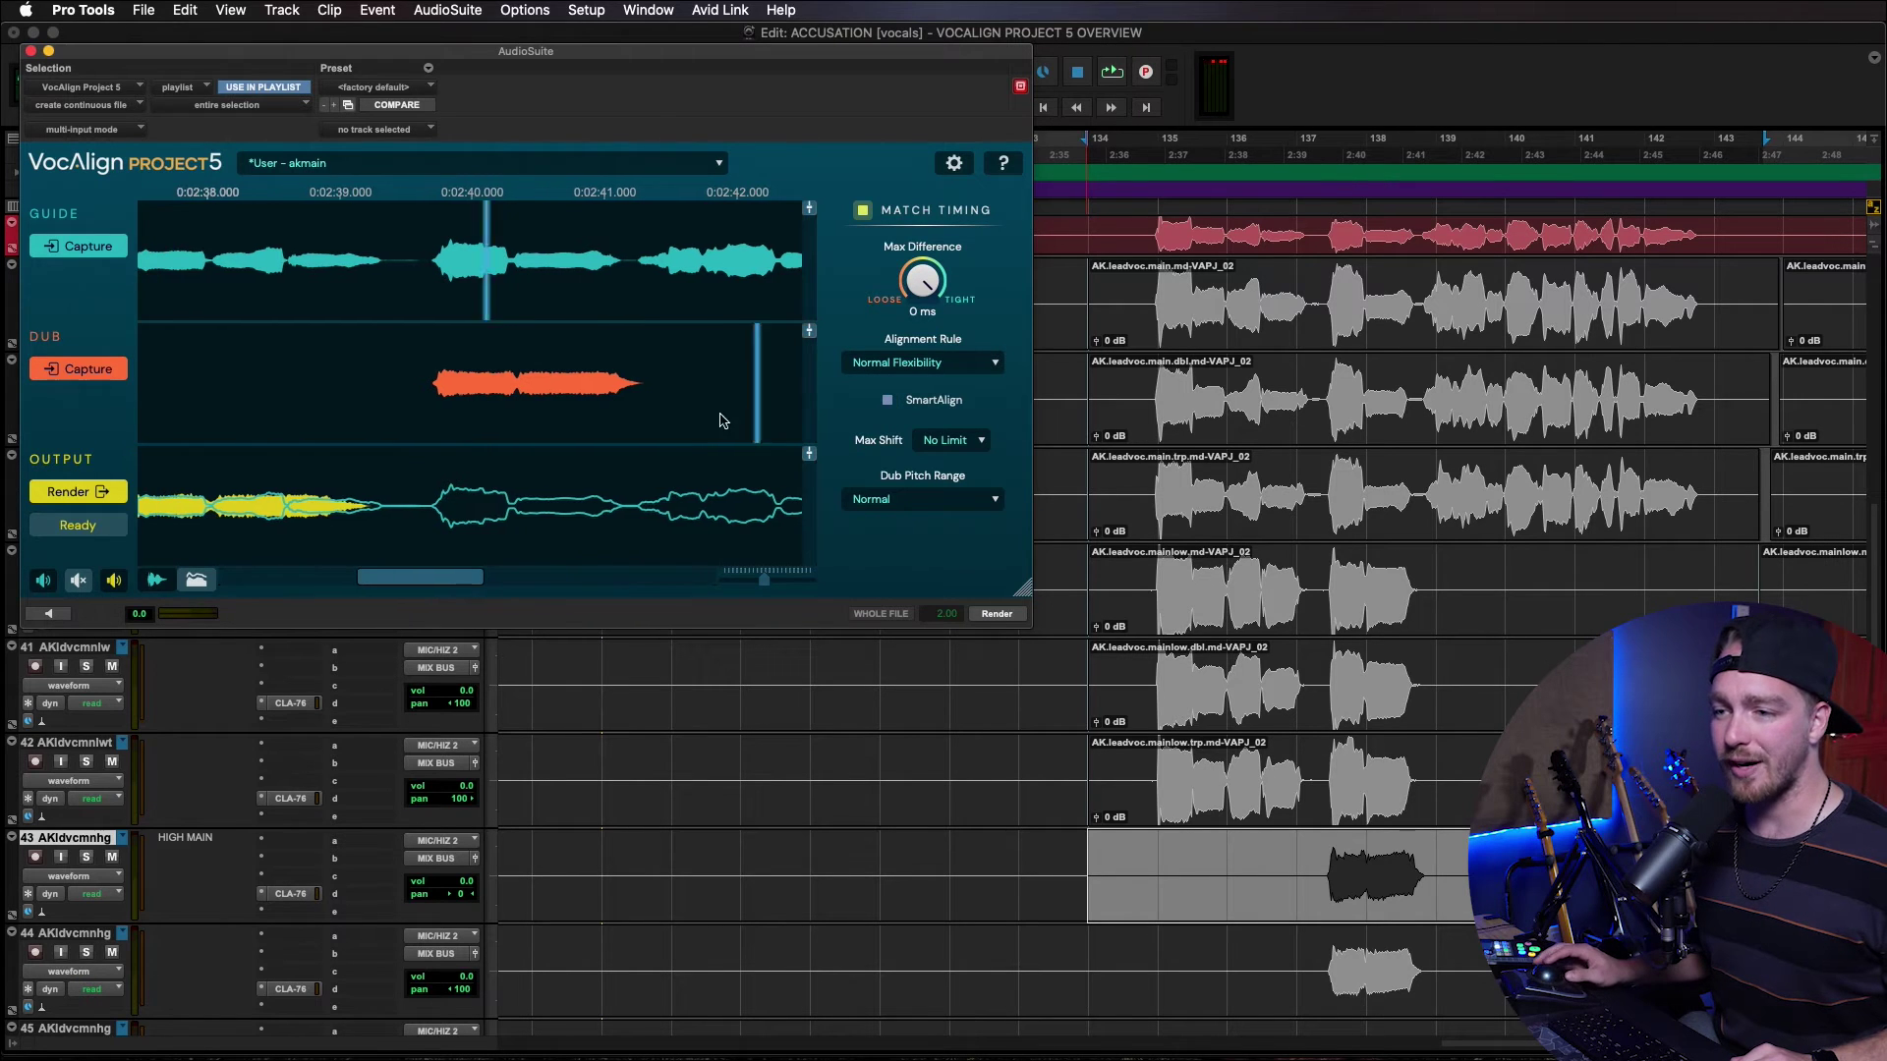
{"action": "scroll", "coordinate": [290, 520], "scroll_direction": "left", "scroll_amount": 2}
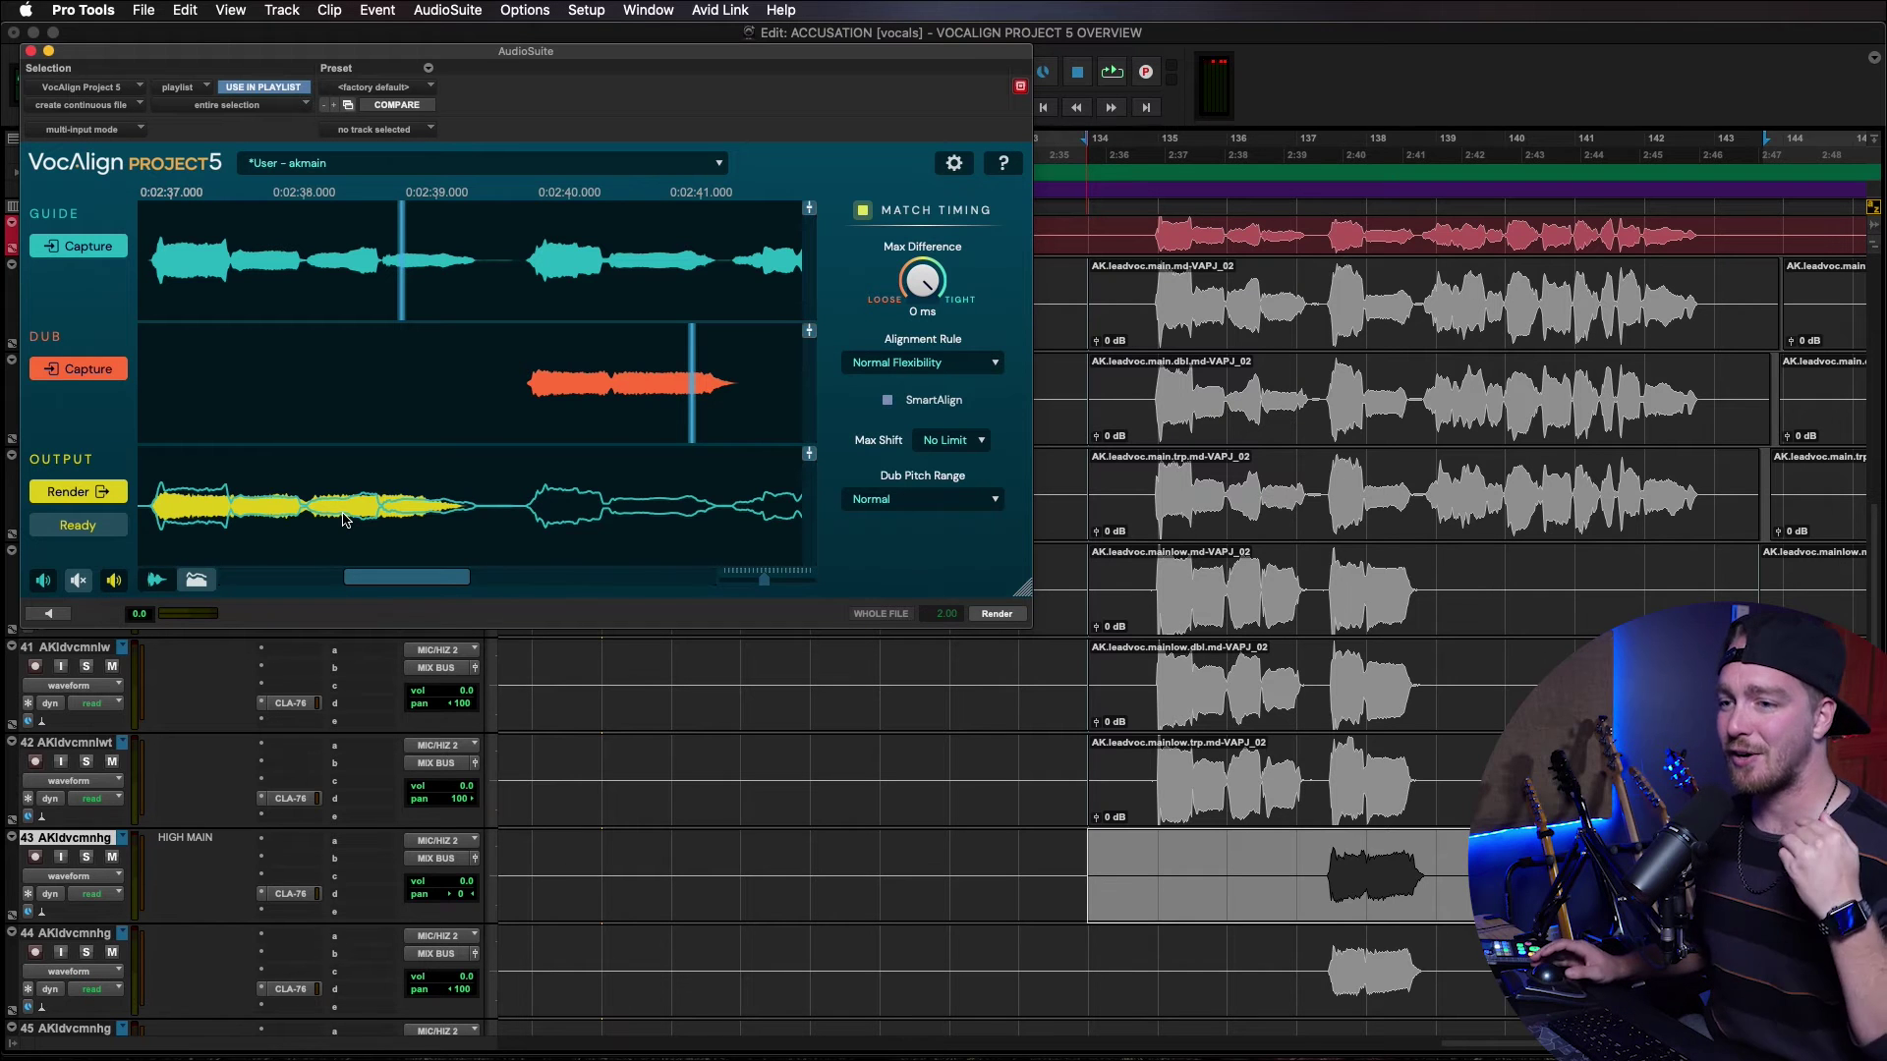
{"action": "left_click", "coordinate": [888, 400]}
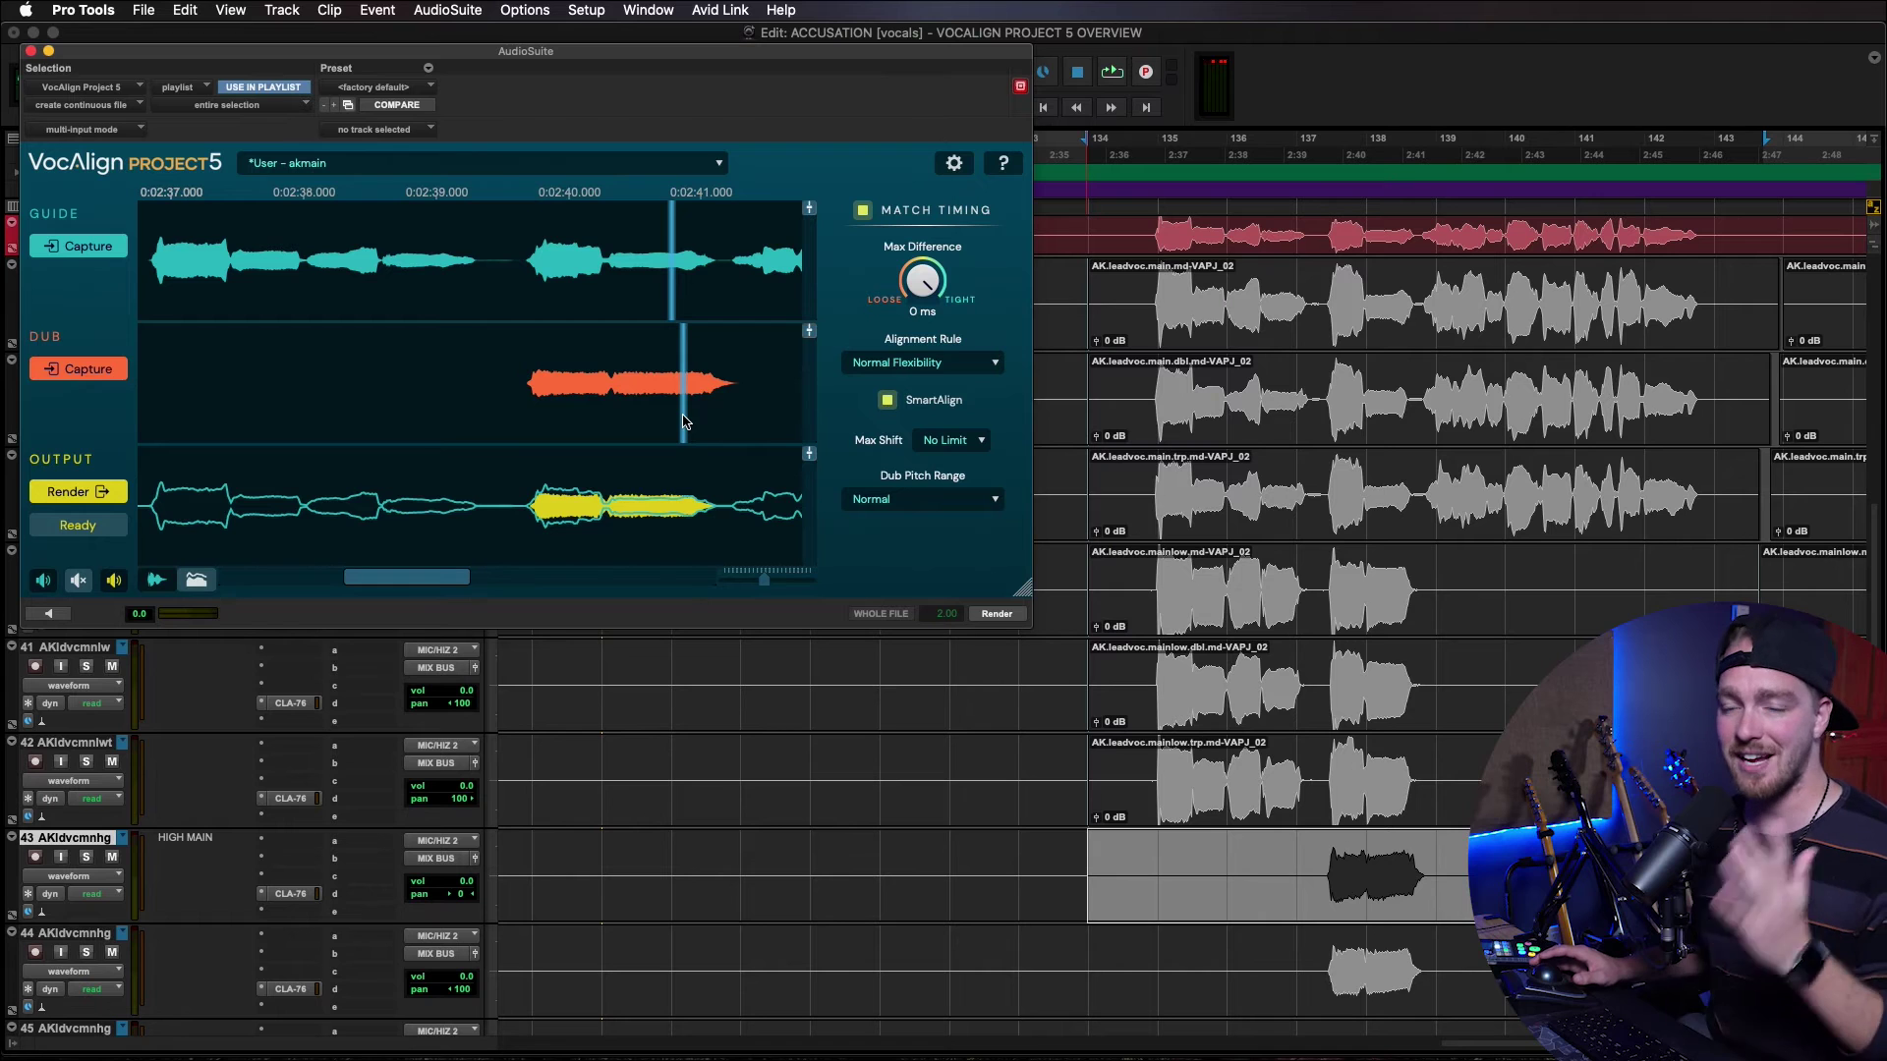
{"action": "left_click", "coordinate": [99, 492]}
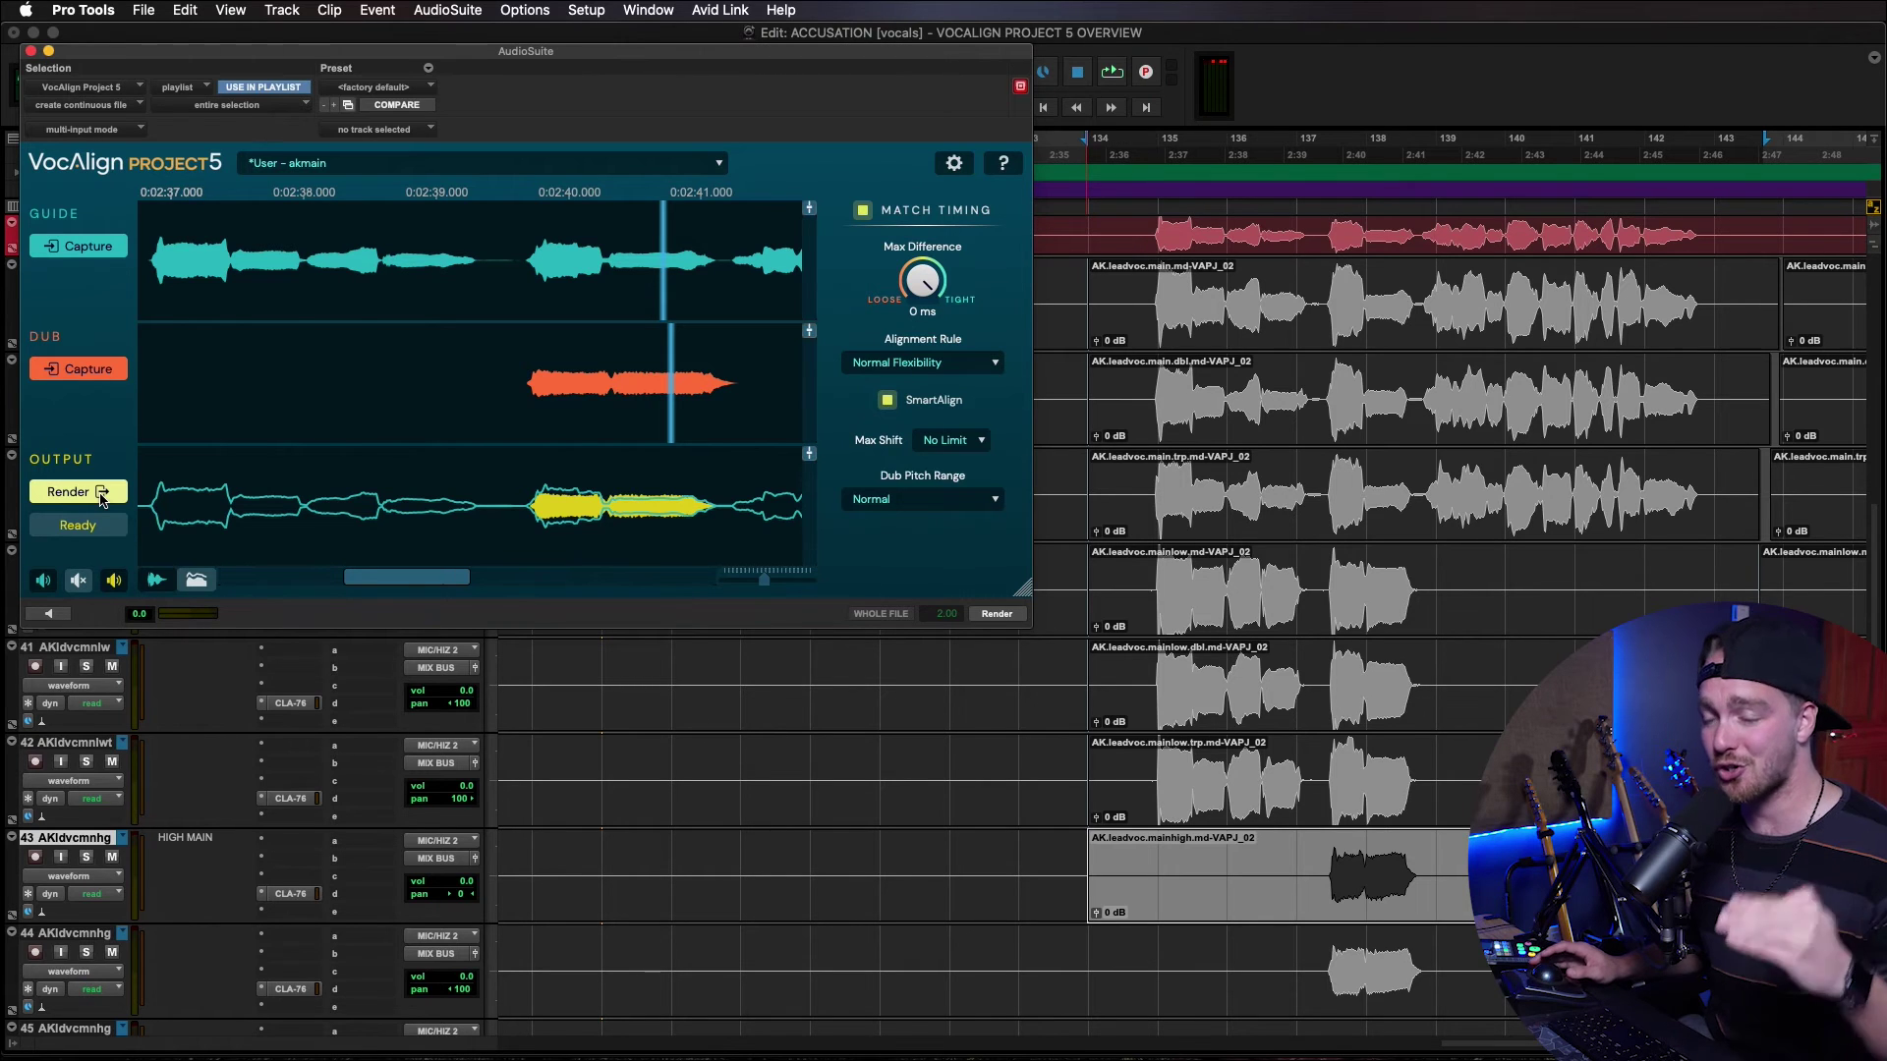
Re-render the high harmony, then capture and render the aligned mainhigh.dbl double.
{"action": "left_click", "coordinate": [99, 493]}
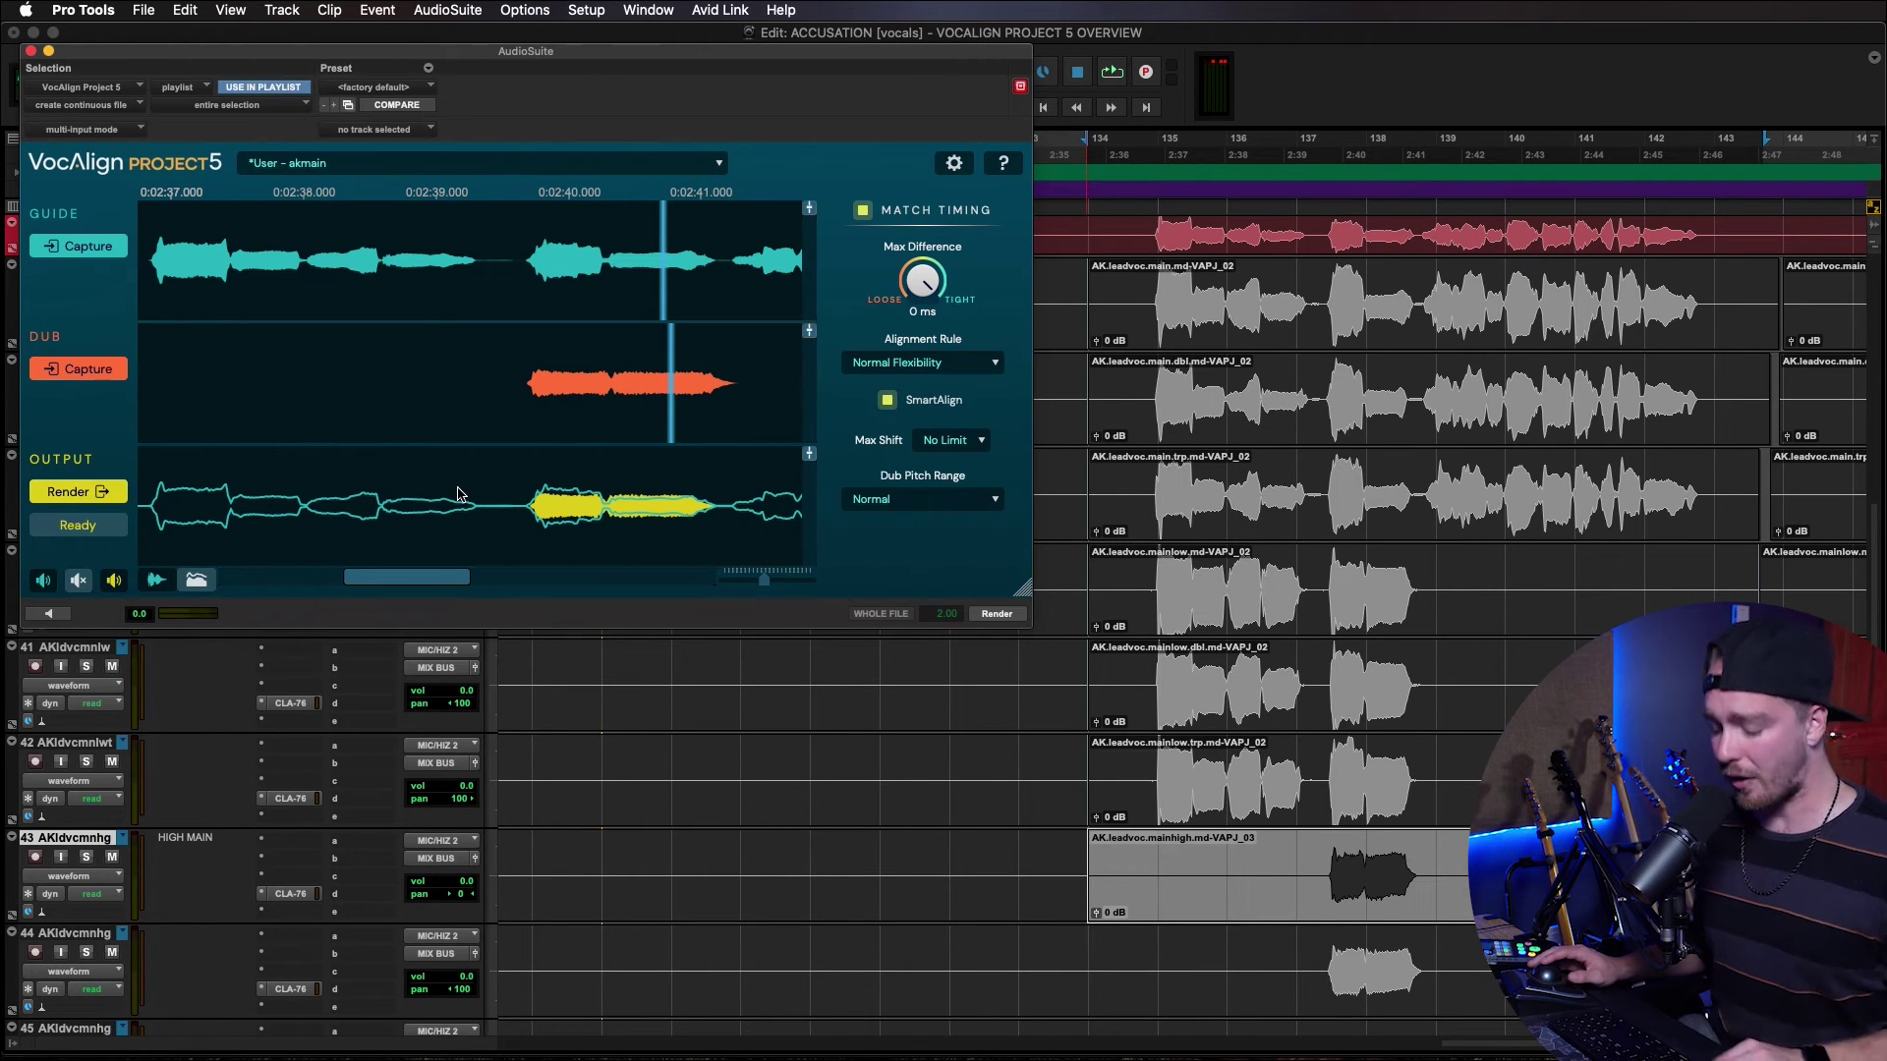
{"action": "key", "text": "semicolon"}
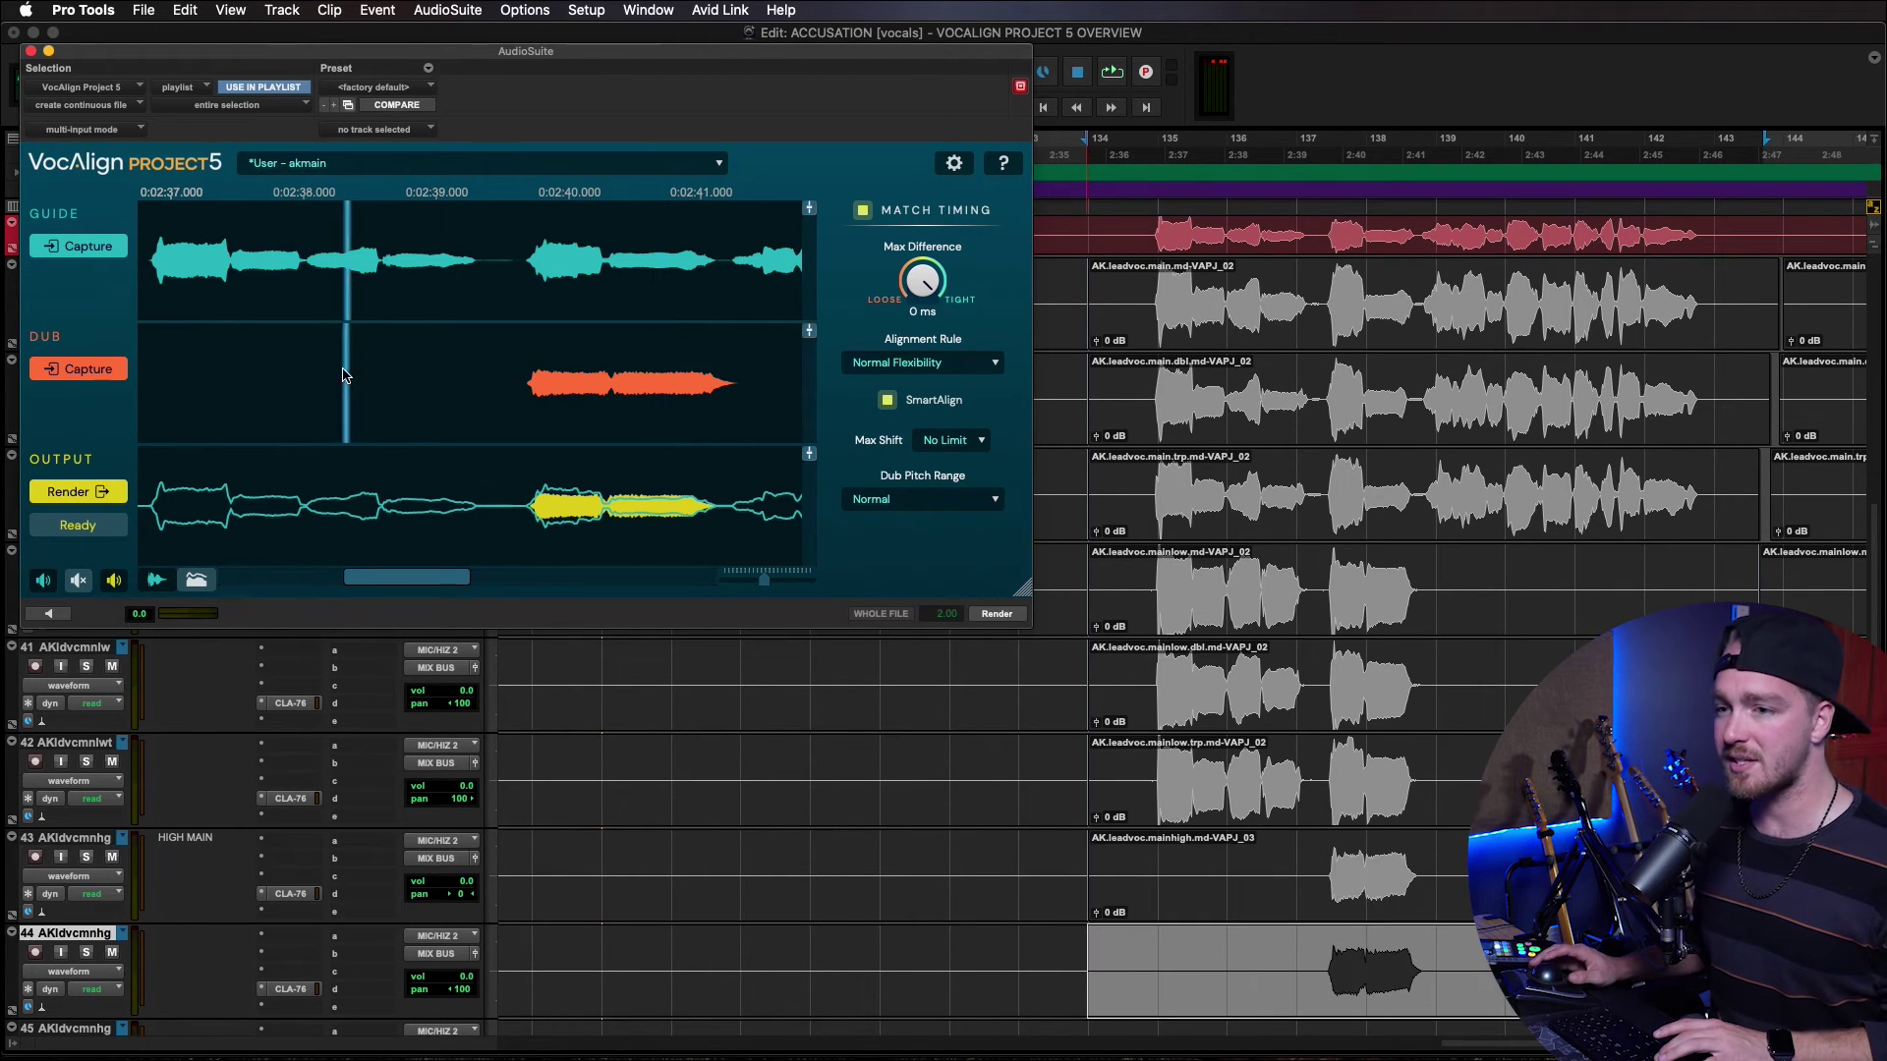
{"action": "left_click", "coordinate": [91, 256]}
{"action": "left_click", "coordinate": [98, 359]}
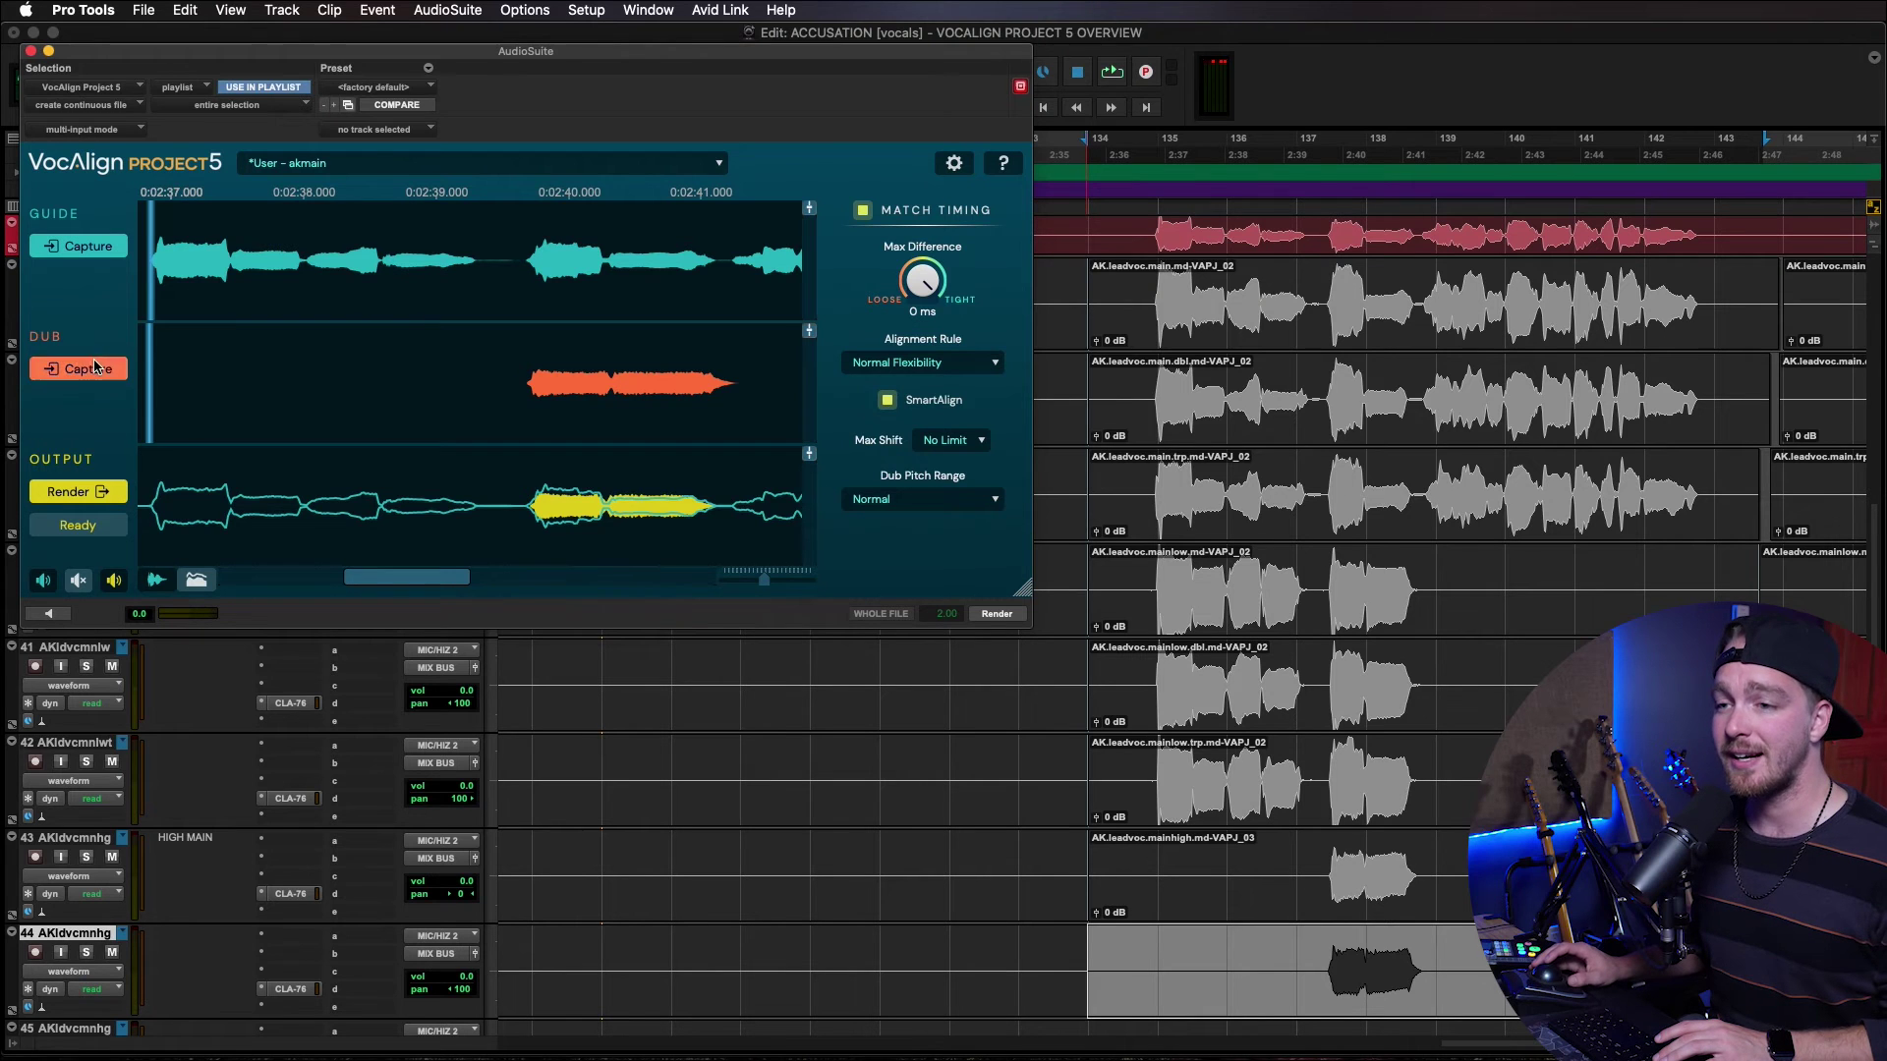
{"action": "left_click", "coordinate": [103, 493]}
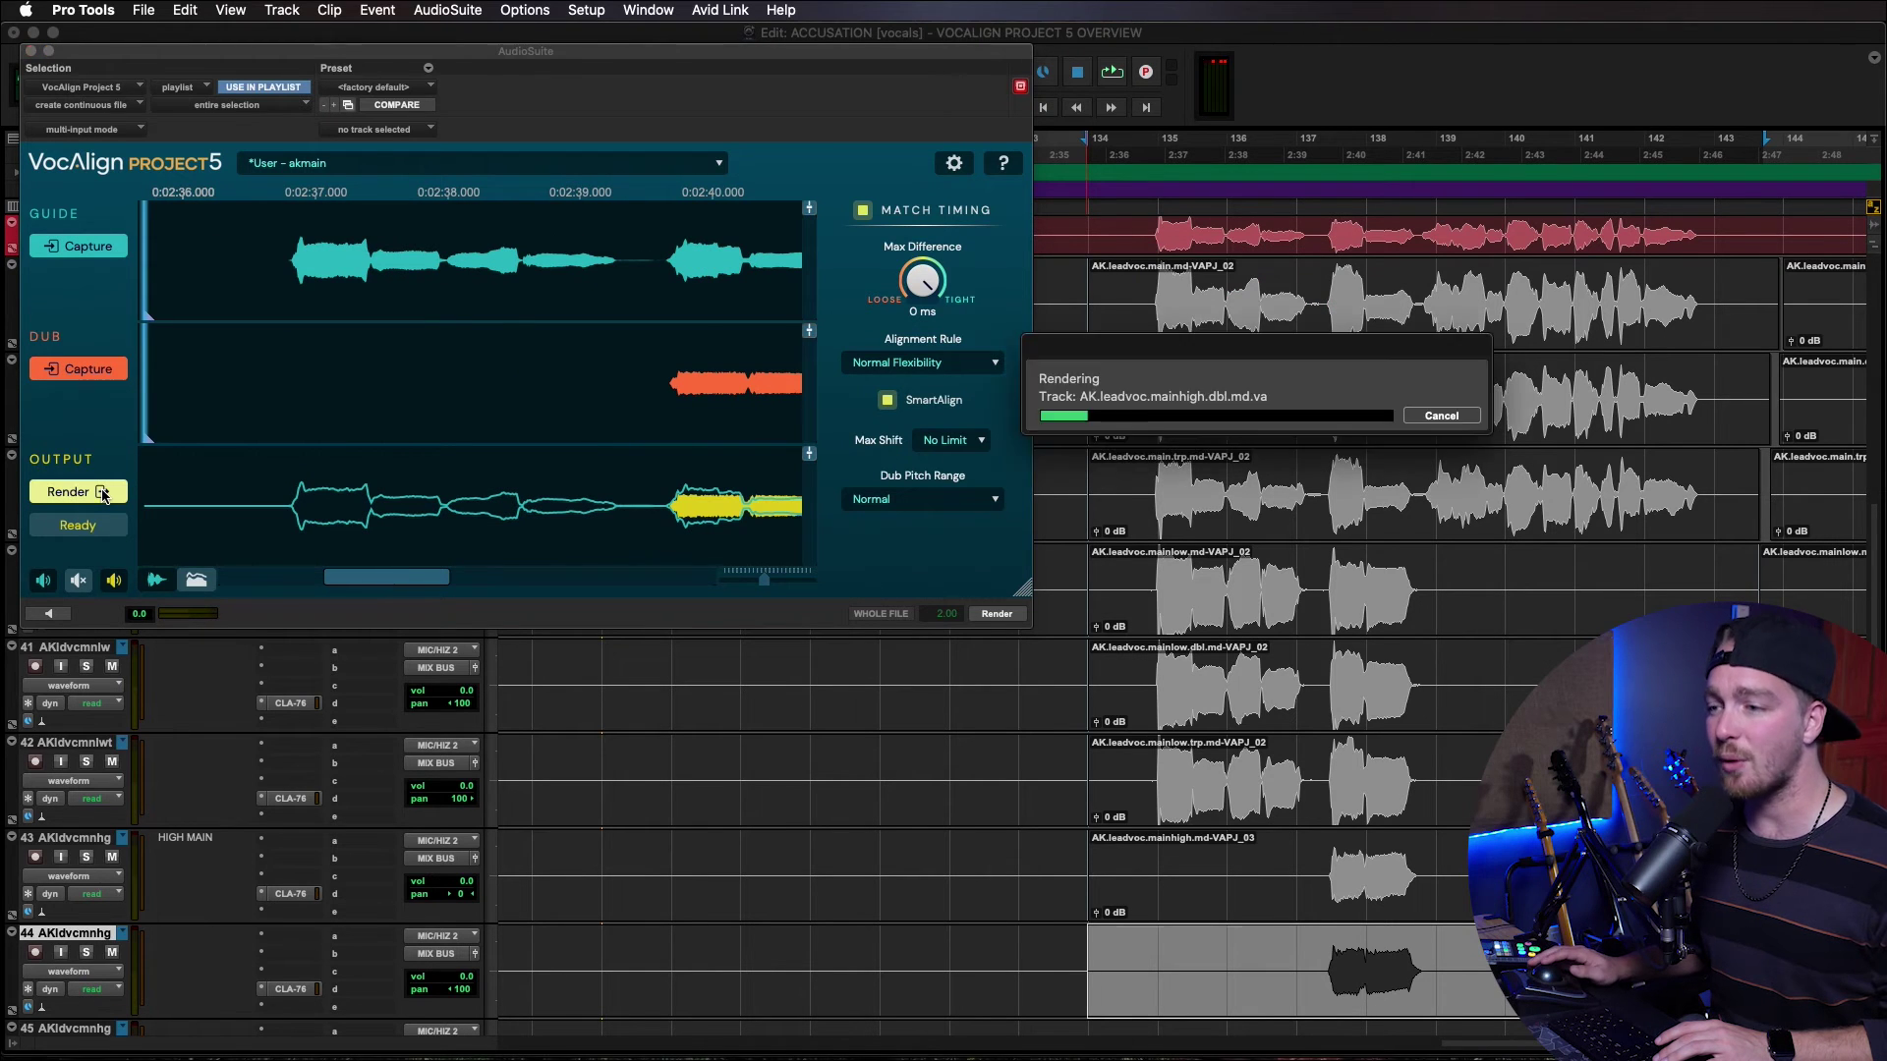
Capture and render the last high harmony track (mainhigh.trp), then stop playback.
{"action": "key", "text": "semicolon"}
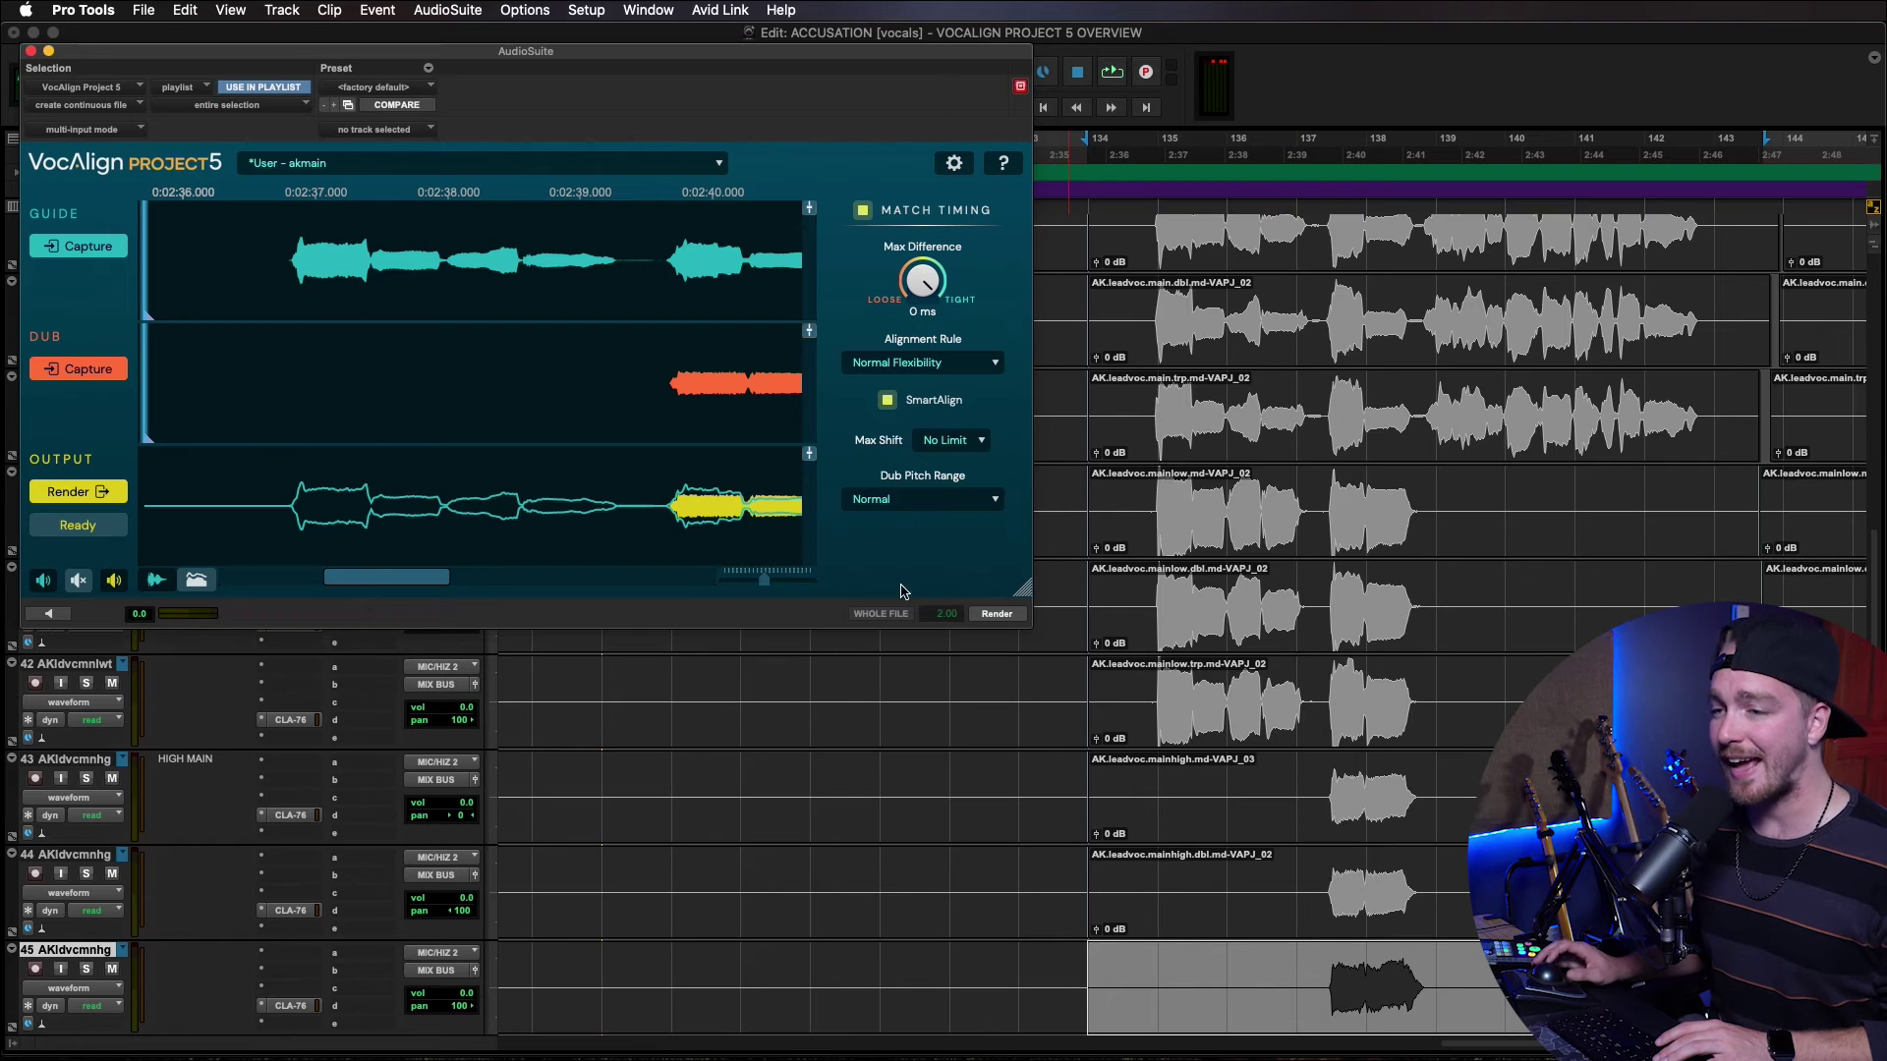
{"action": "left_click", "coordinate": [112, 374]}
{"action": "left_click", "coordinate": [84, 492]}
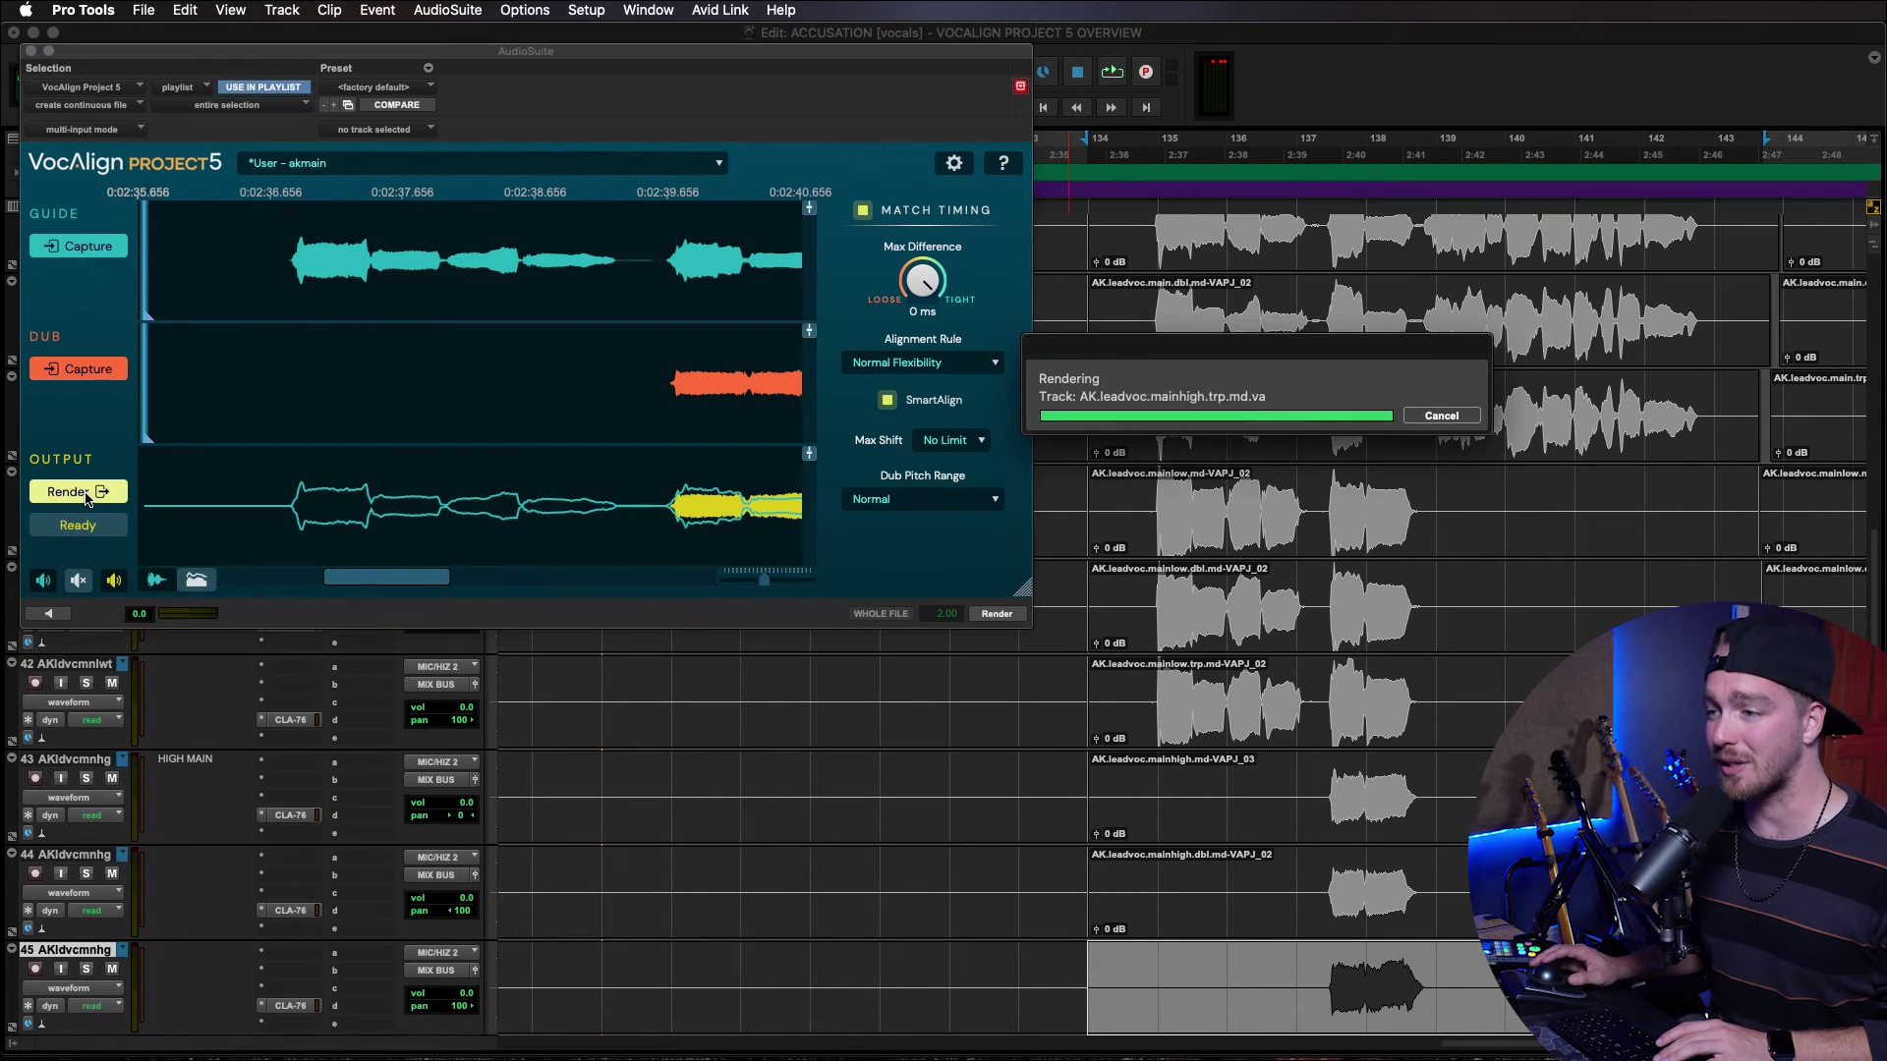
{"action": "scroll", "coordinate": [1118, 476], "scroll_direction": "up", "scroll_amount": 1}
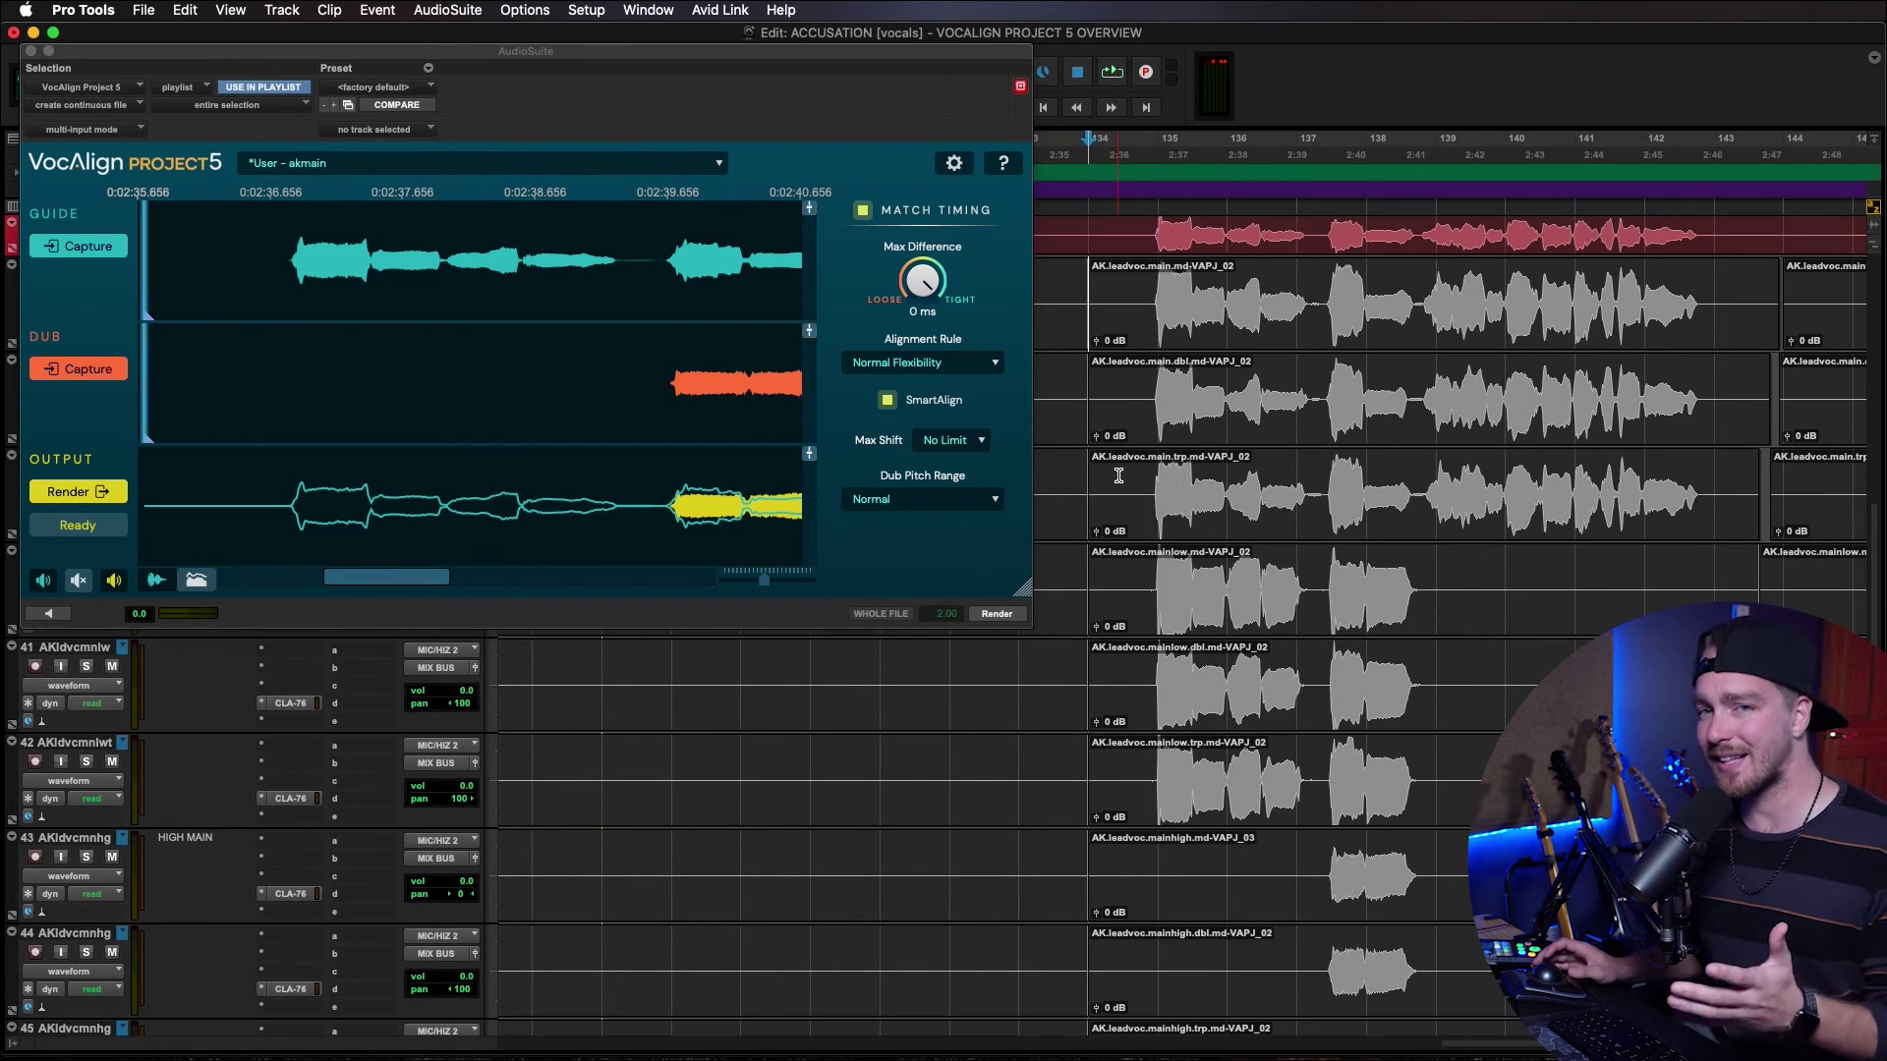
{"action": "key", "text": "space"}
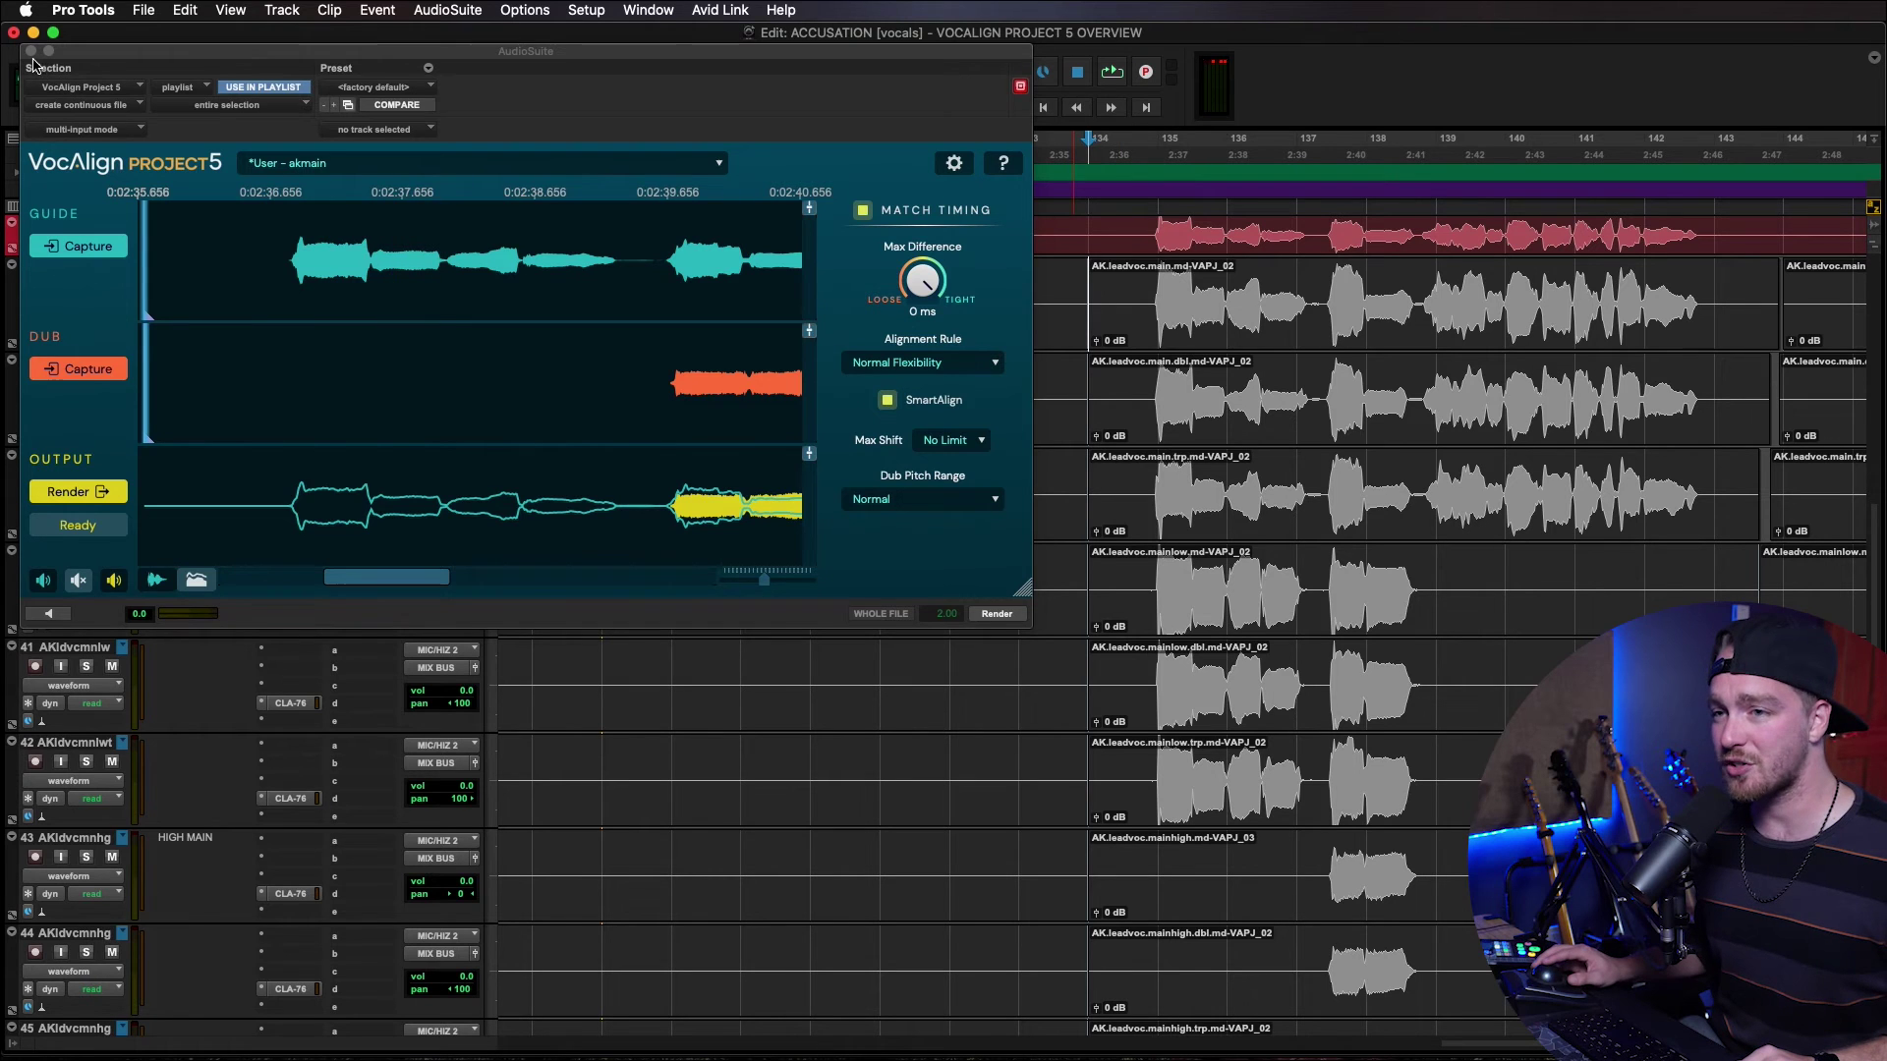
Close VocAlign, zoom to bars 134–138, and select the breath gap on the main lead clip in Slip mode.
{"action": "left_click", "coordinate": [30, 51]}
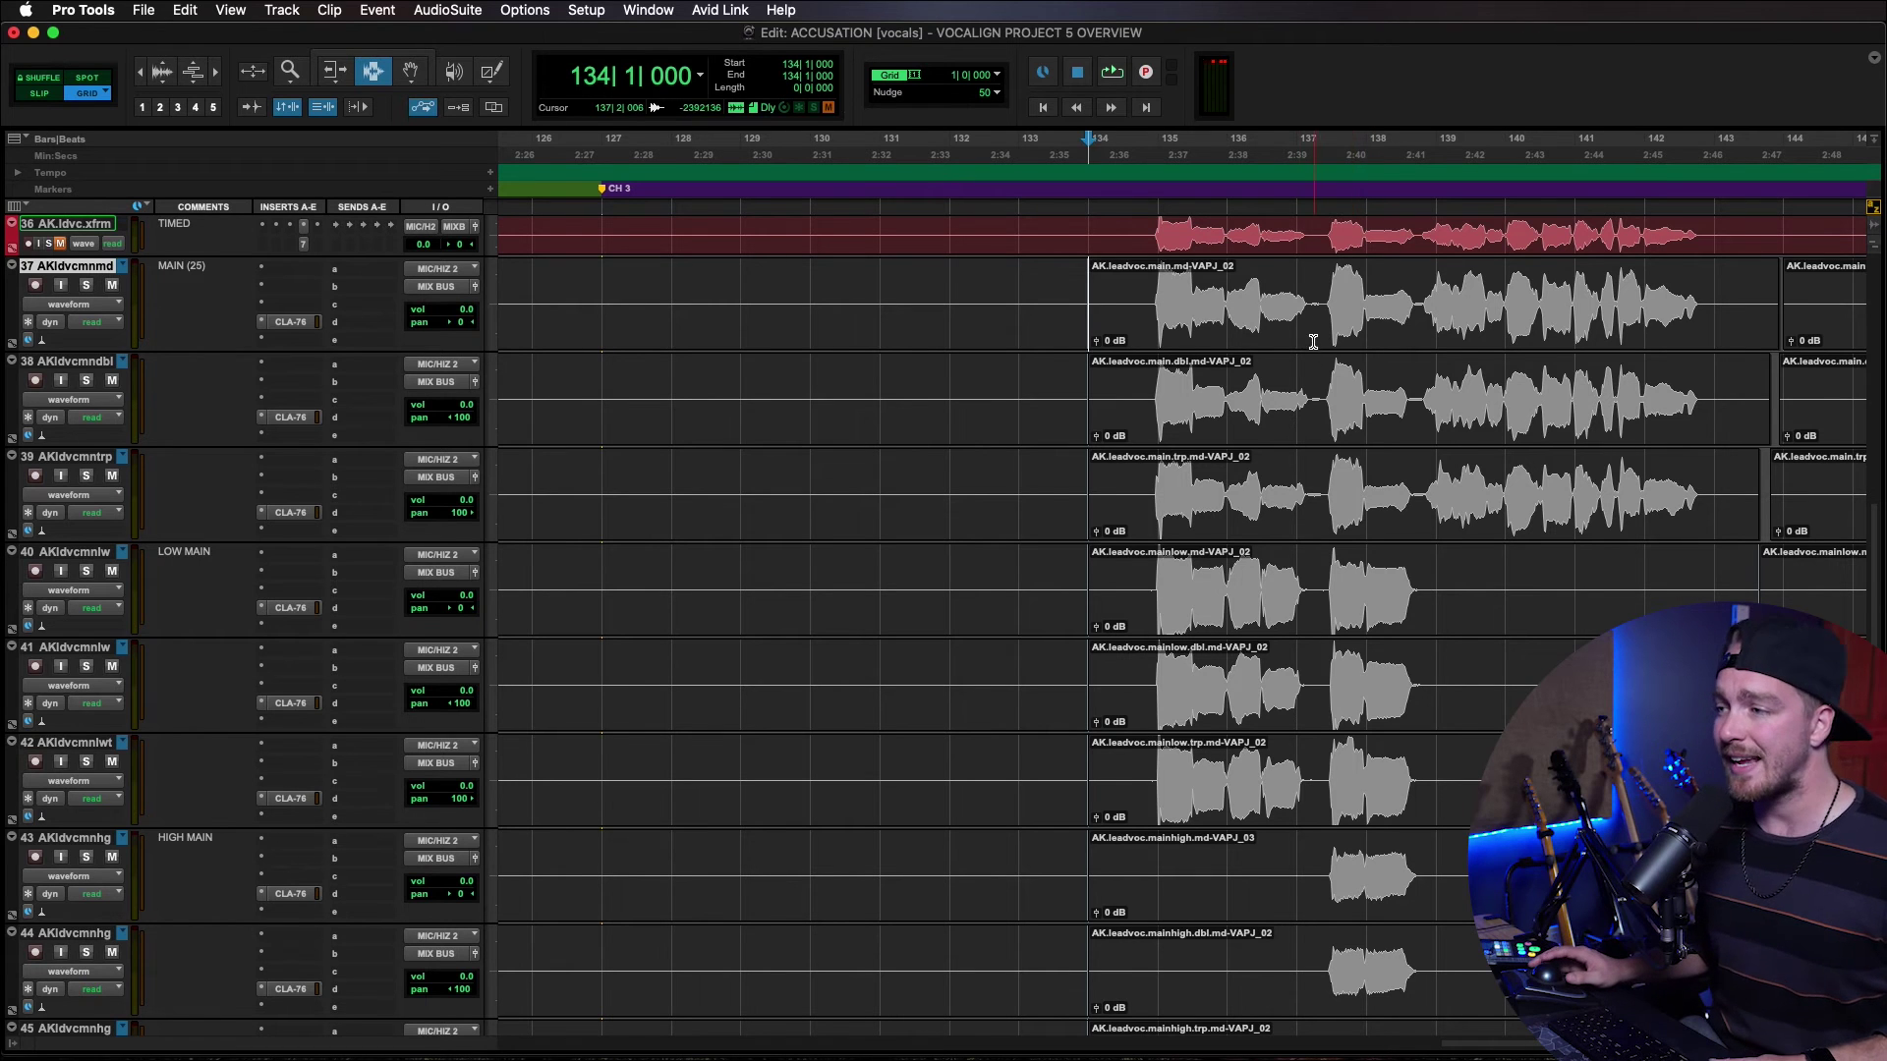
{"action": "key", "text": "super+bracketright"}
{"action": "key", "text": "F2"}
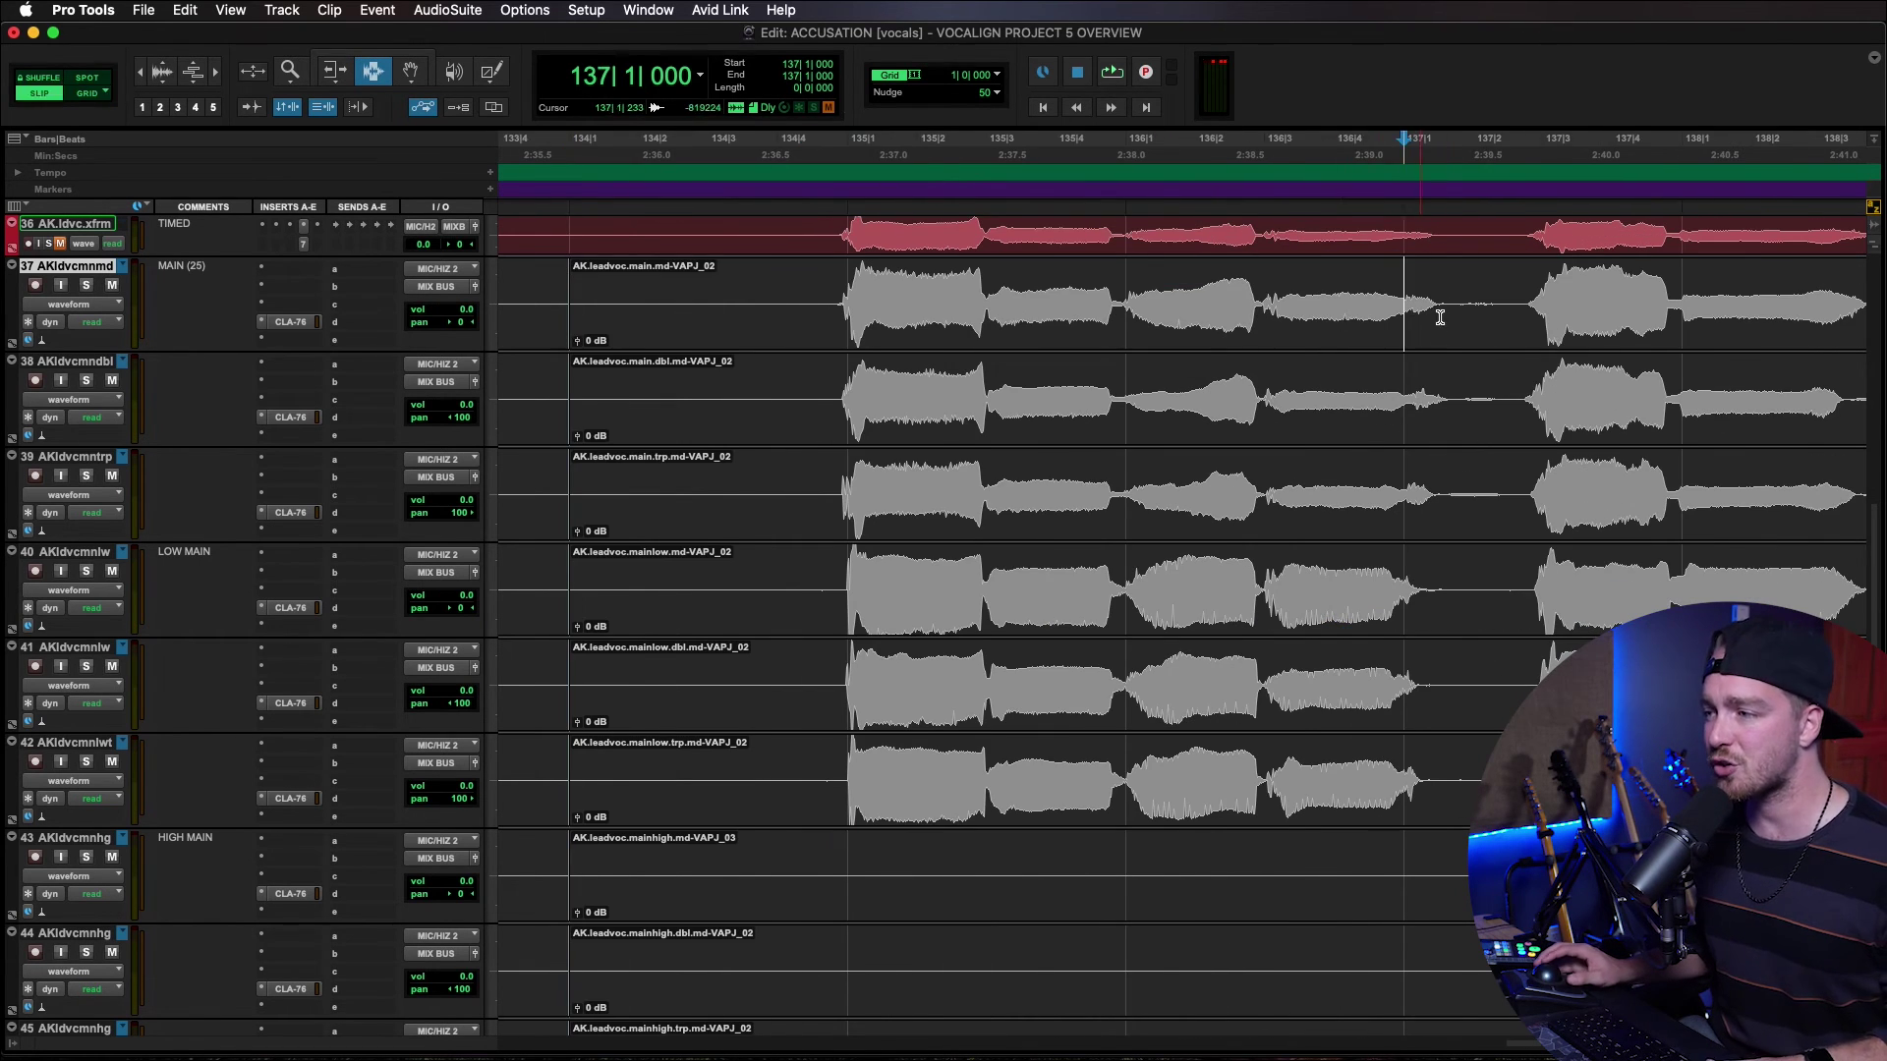
{"action": "left_click_drag", "start_coordinate": [1446, 315], "coordinate": [1262, 321]}
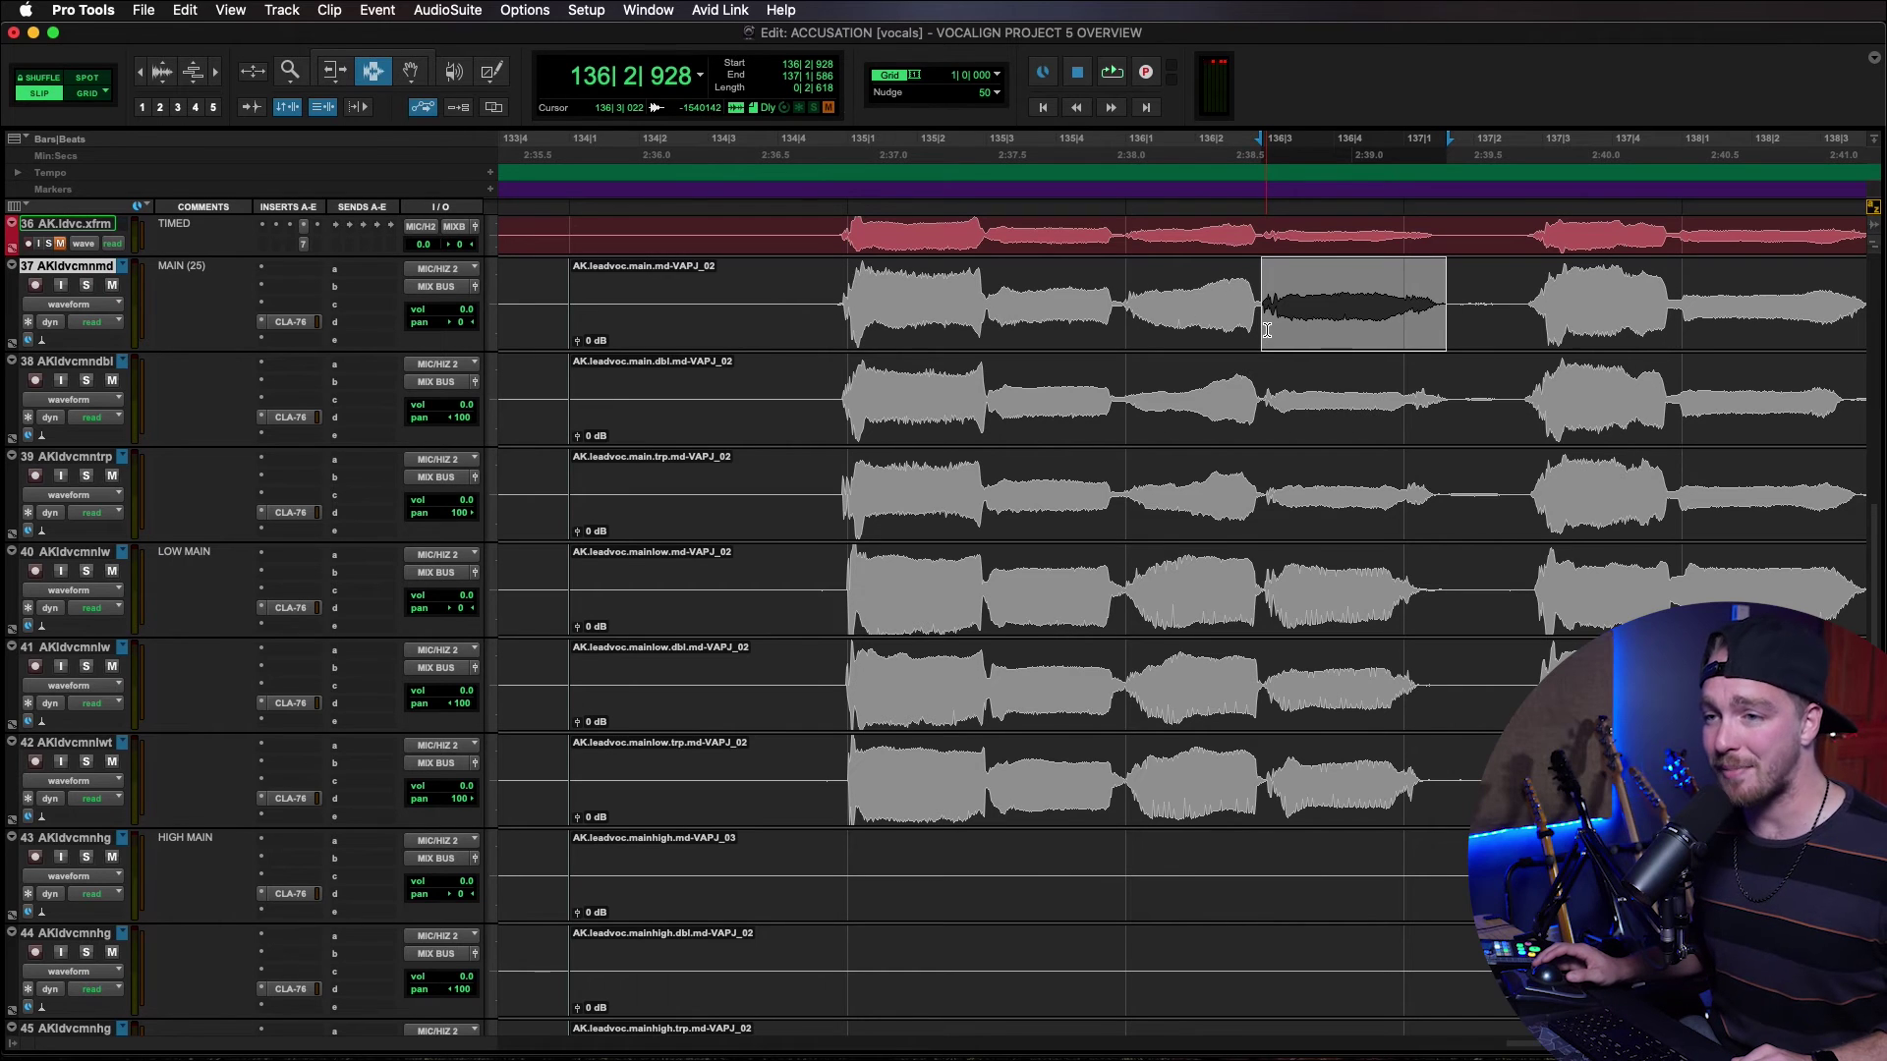
Separate the selected gap into its own clip and zoom in on it.
{"action": "key", "text": "super+e"}
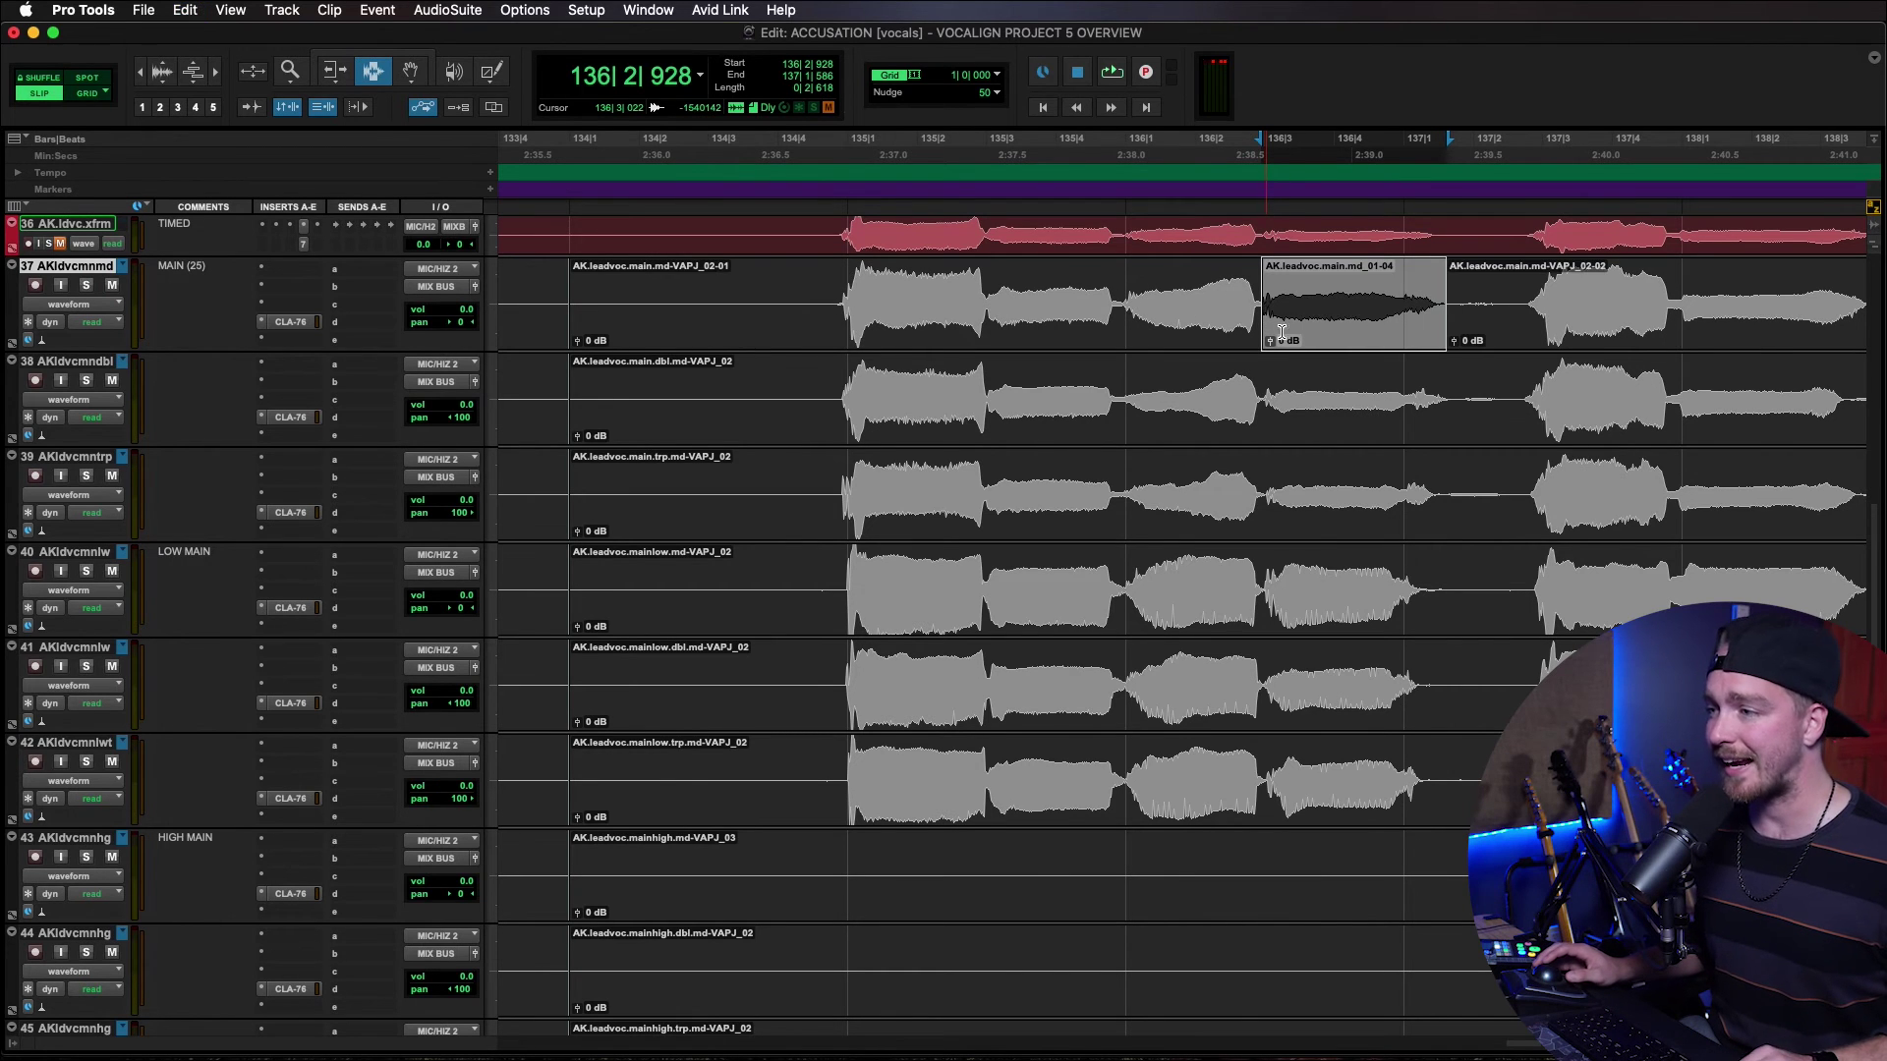
{"action": "key", "text": "super+bracketright"}
{"action": "key", "text": "F8"}
{"action": "key", "text": "F7"}
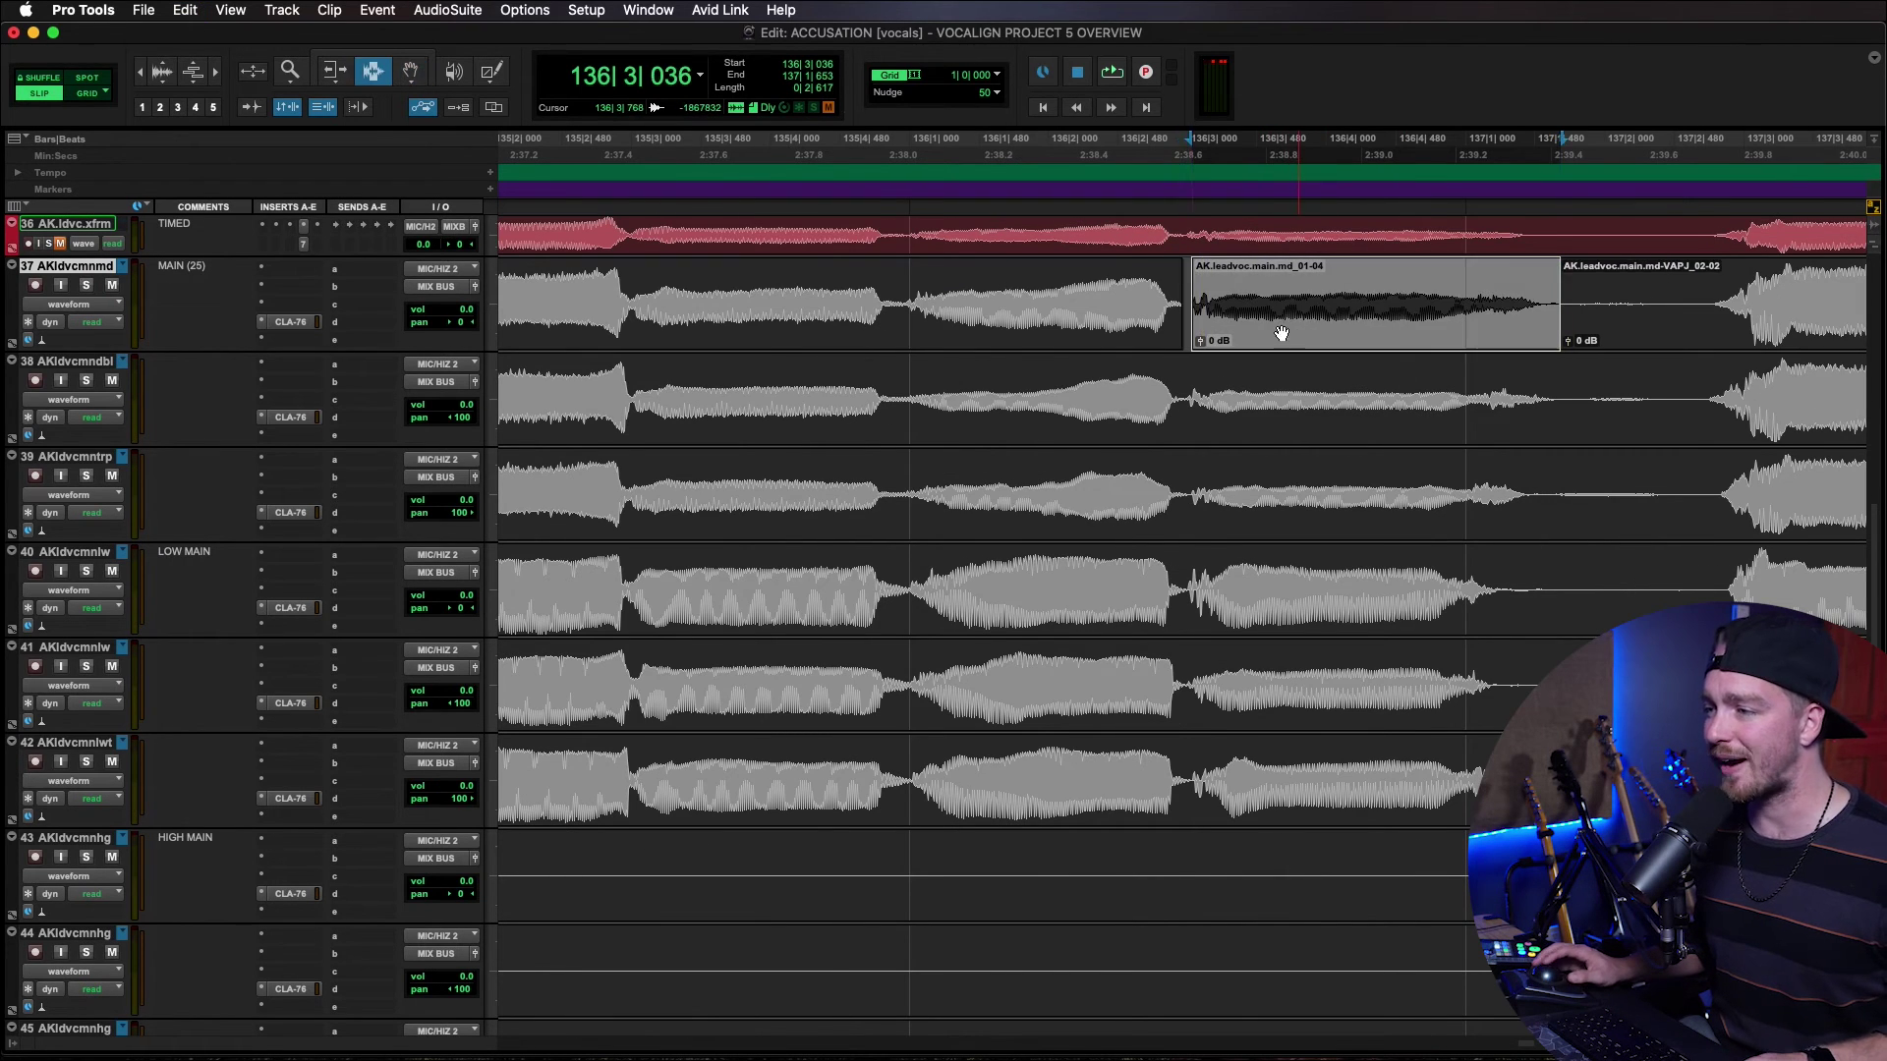
Select from 136|2|785 and inspect the gap after the phrase across tracks 37–39.
{"action": "left_click", "coordinate": [1179, 303]}
{"action": "left_click", "coordinate": [1162, 303]}
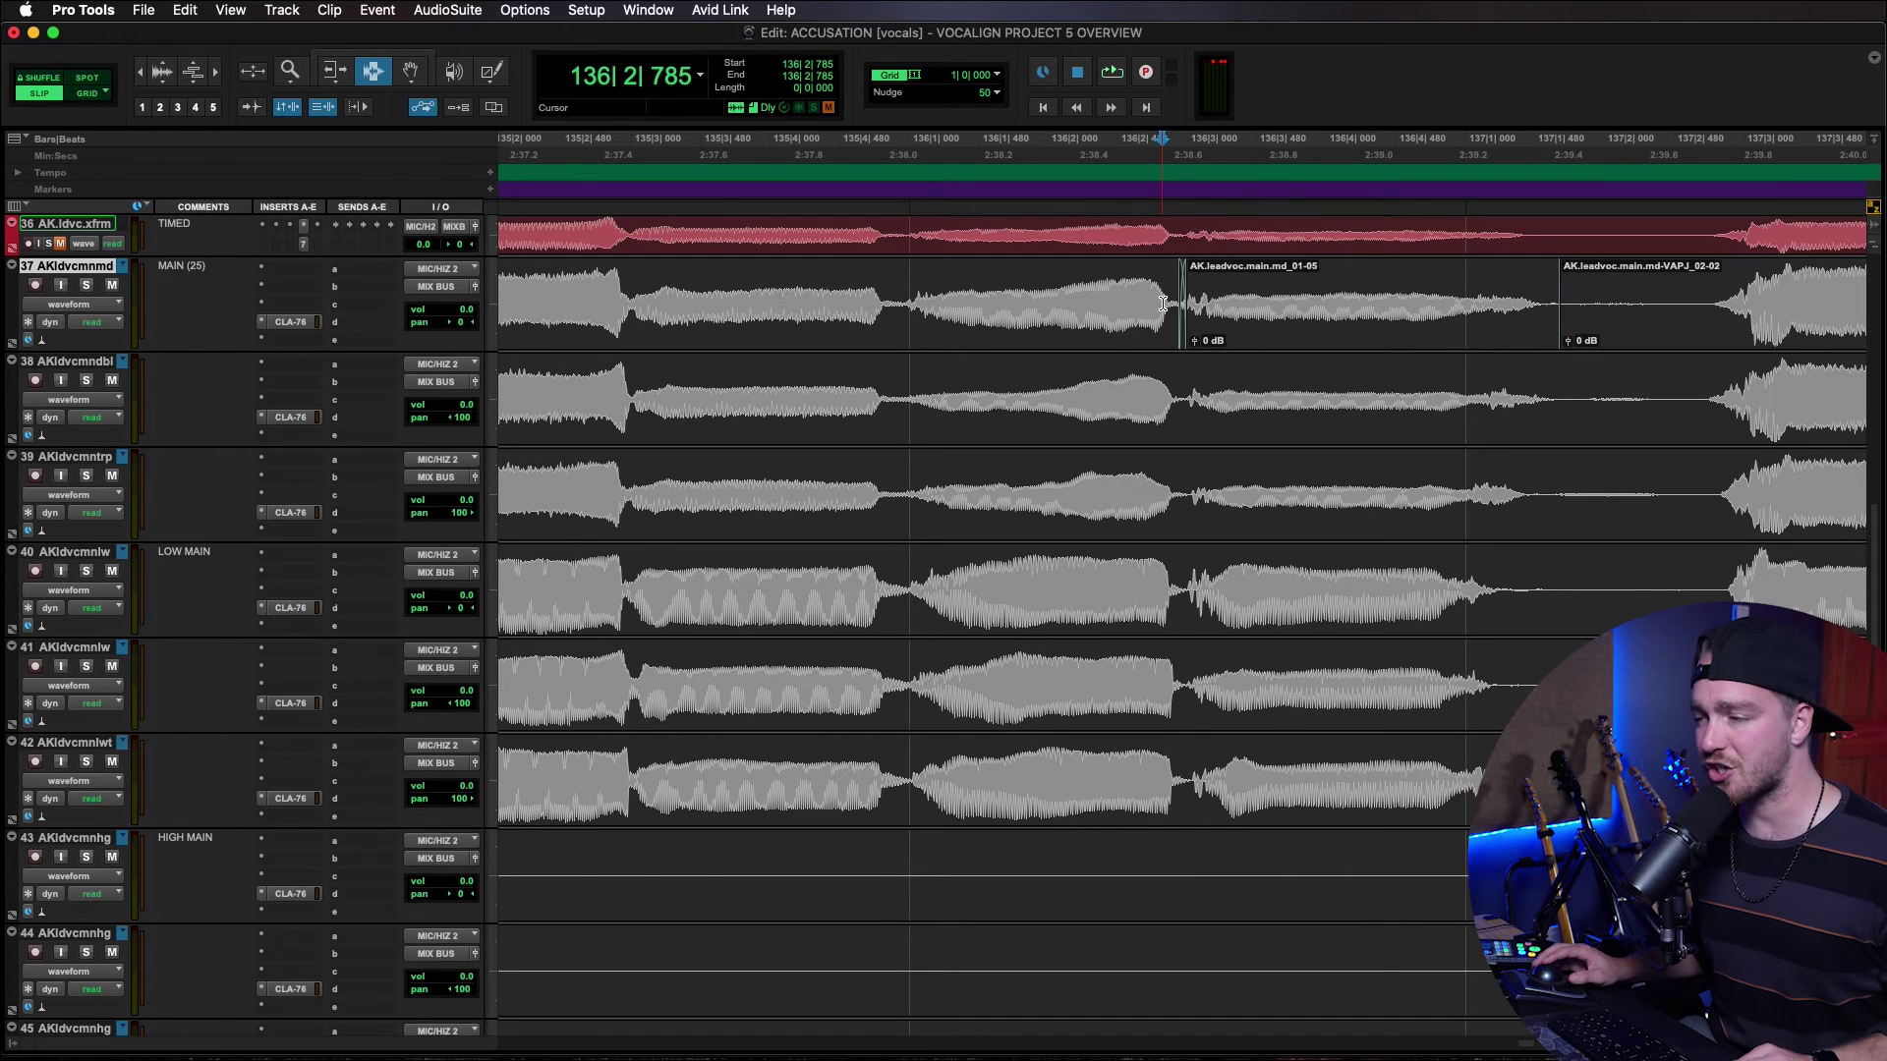
{"action": "left_click_drag", "start_coordinate": [1163, 302], "coordinate": [1567, 303]}
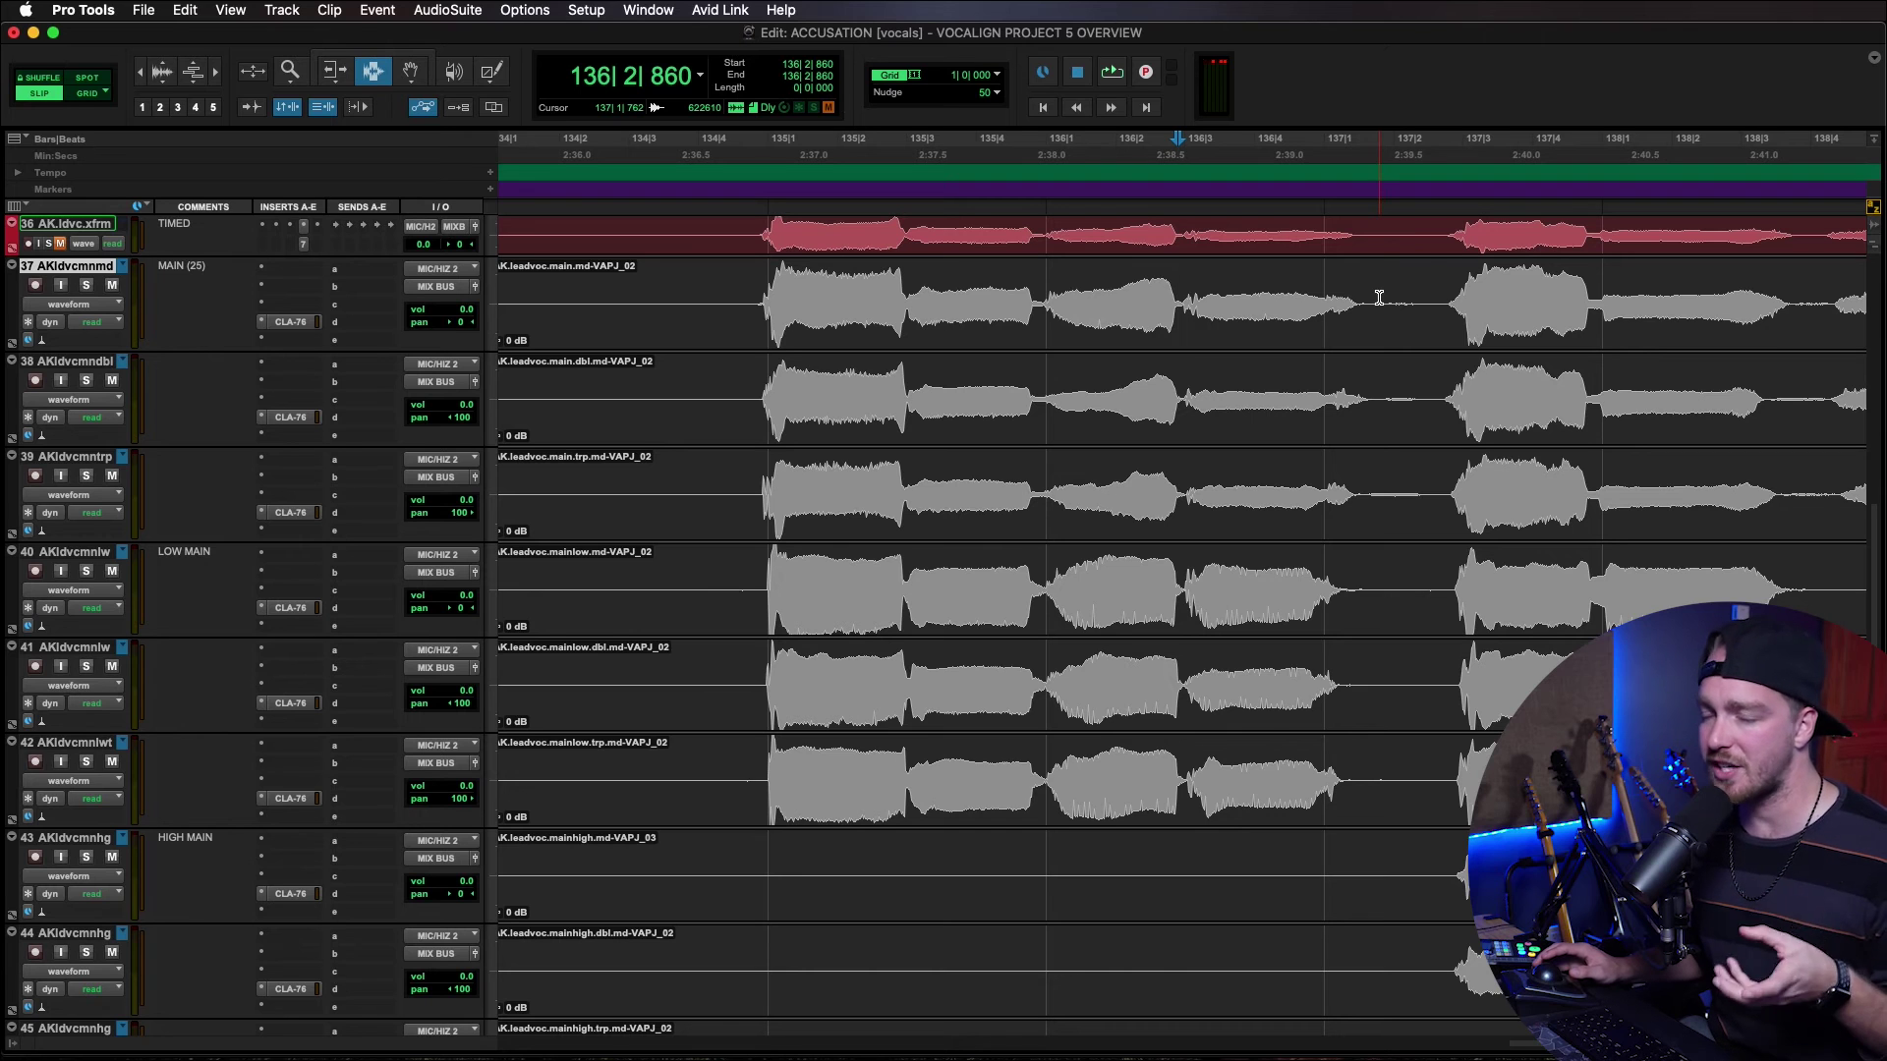
{"action": "left_click_drag", "start_coordinate": [1375, 303], "coordinate": [1446, 474]}
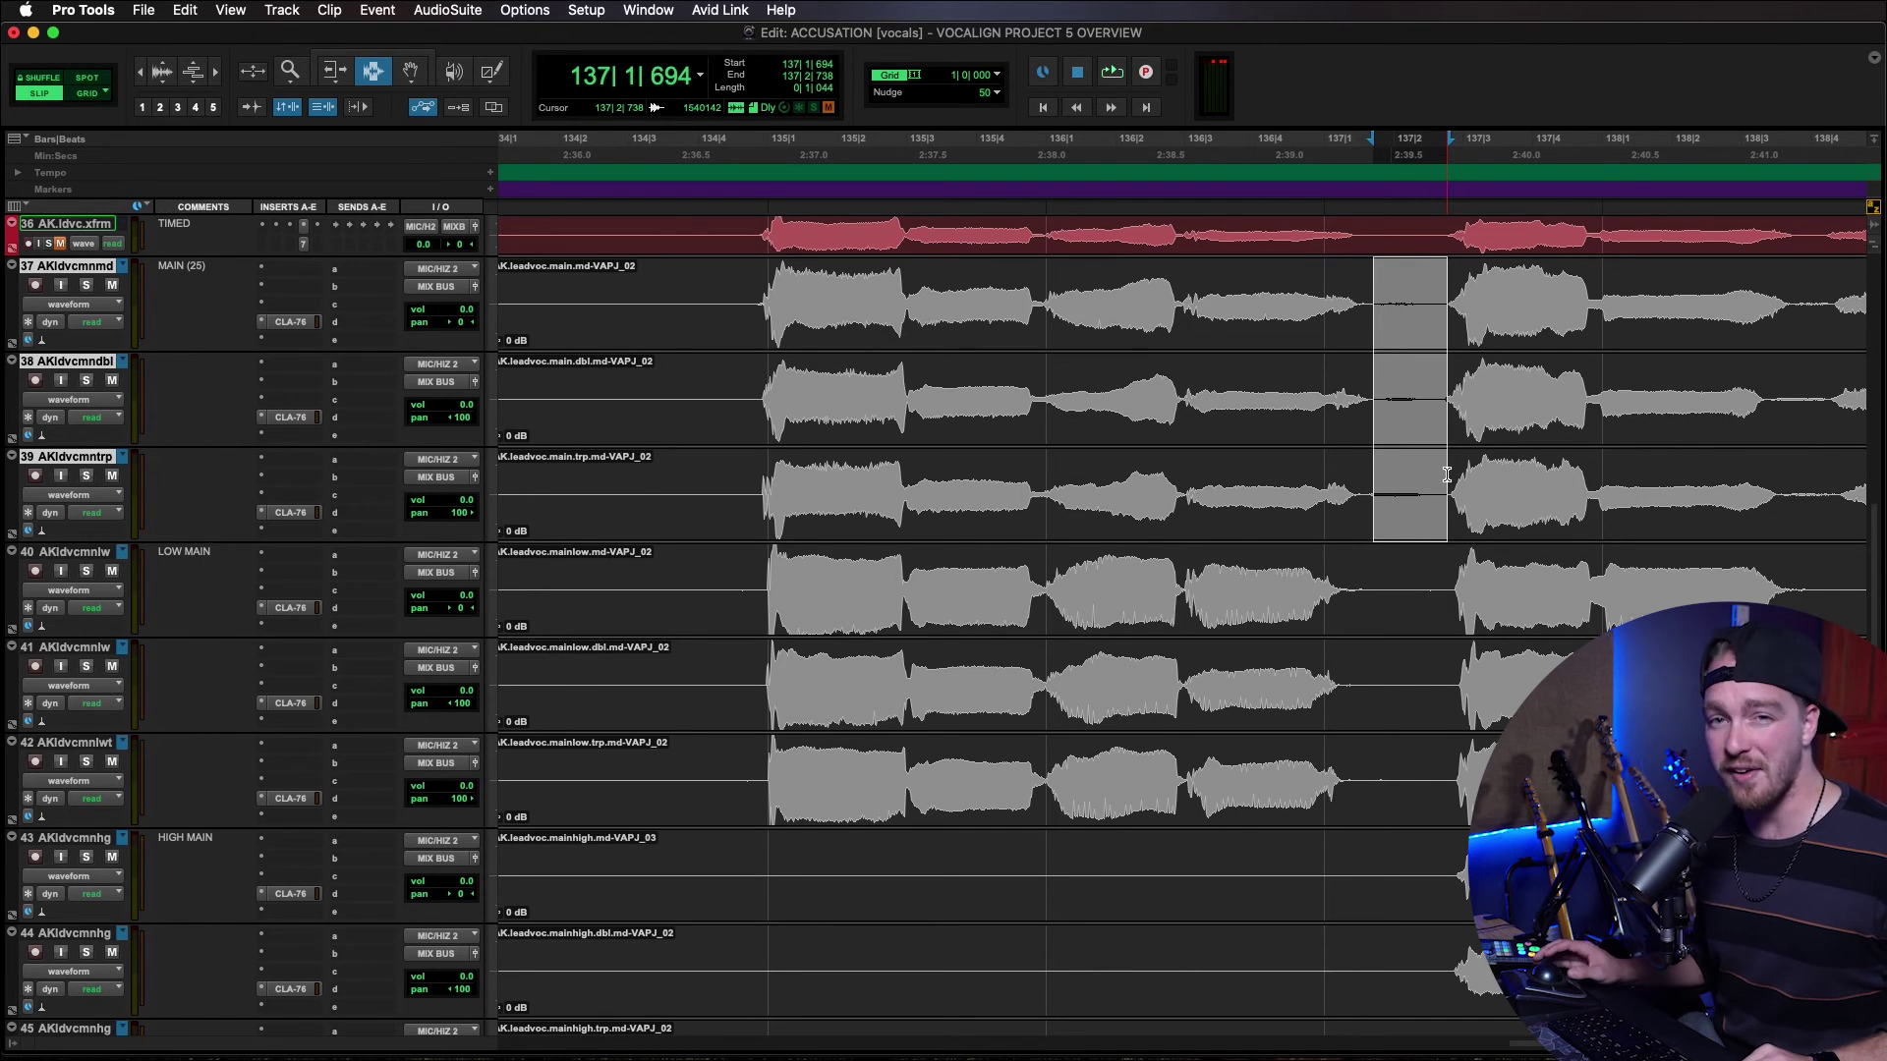
{"action": "left_click", "coordinate": [1382, 297]}
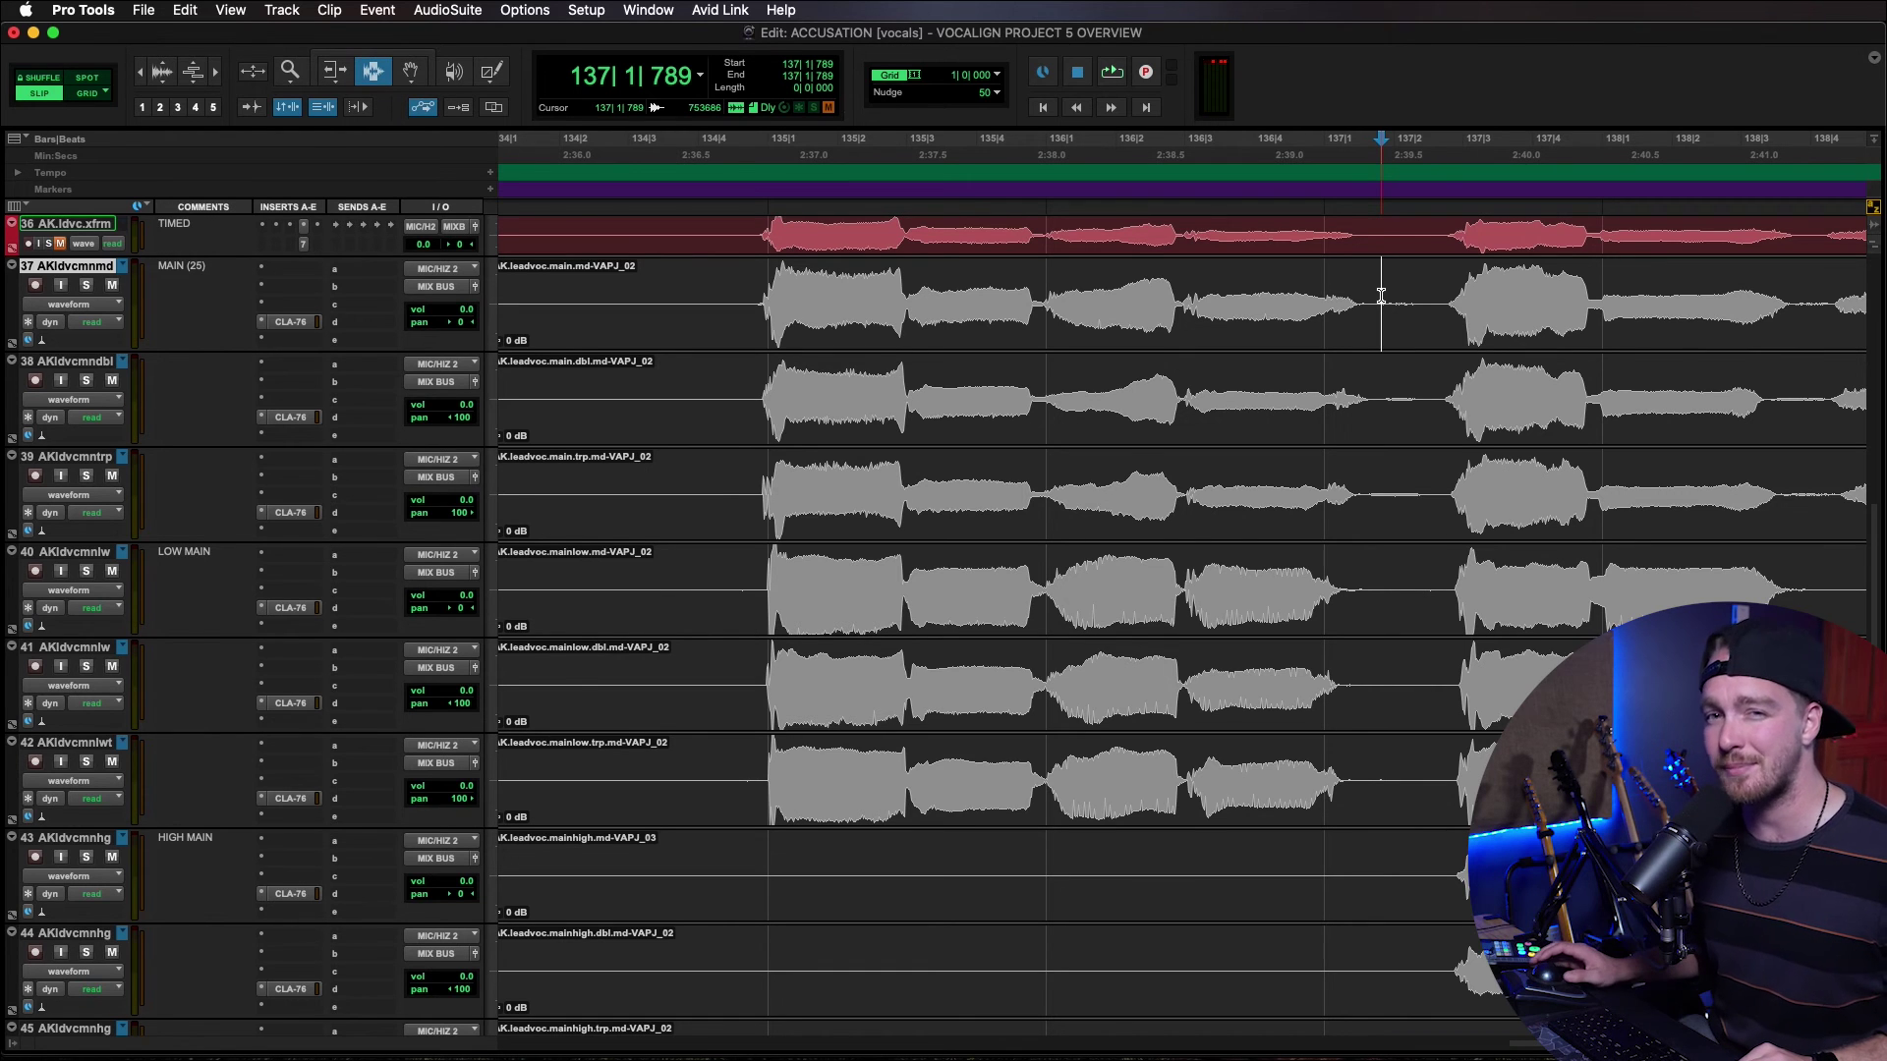
Delete the stray noise just before the phrase onset on the main triple track near 134|4.
{"action": "left_click", "coordinate": [773, 492]}
{"action": "key", "text": "super+bracketright"}
{"action": "key", "text": "super+bracketright"}
{"action": "key", "text": "super+bracketright"}
{"action": "key", "text": "super+bracketright"}
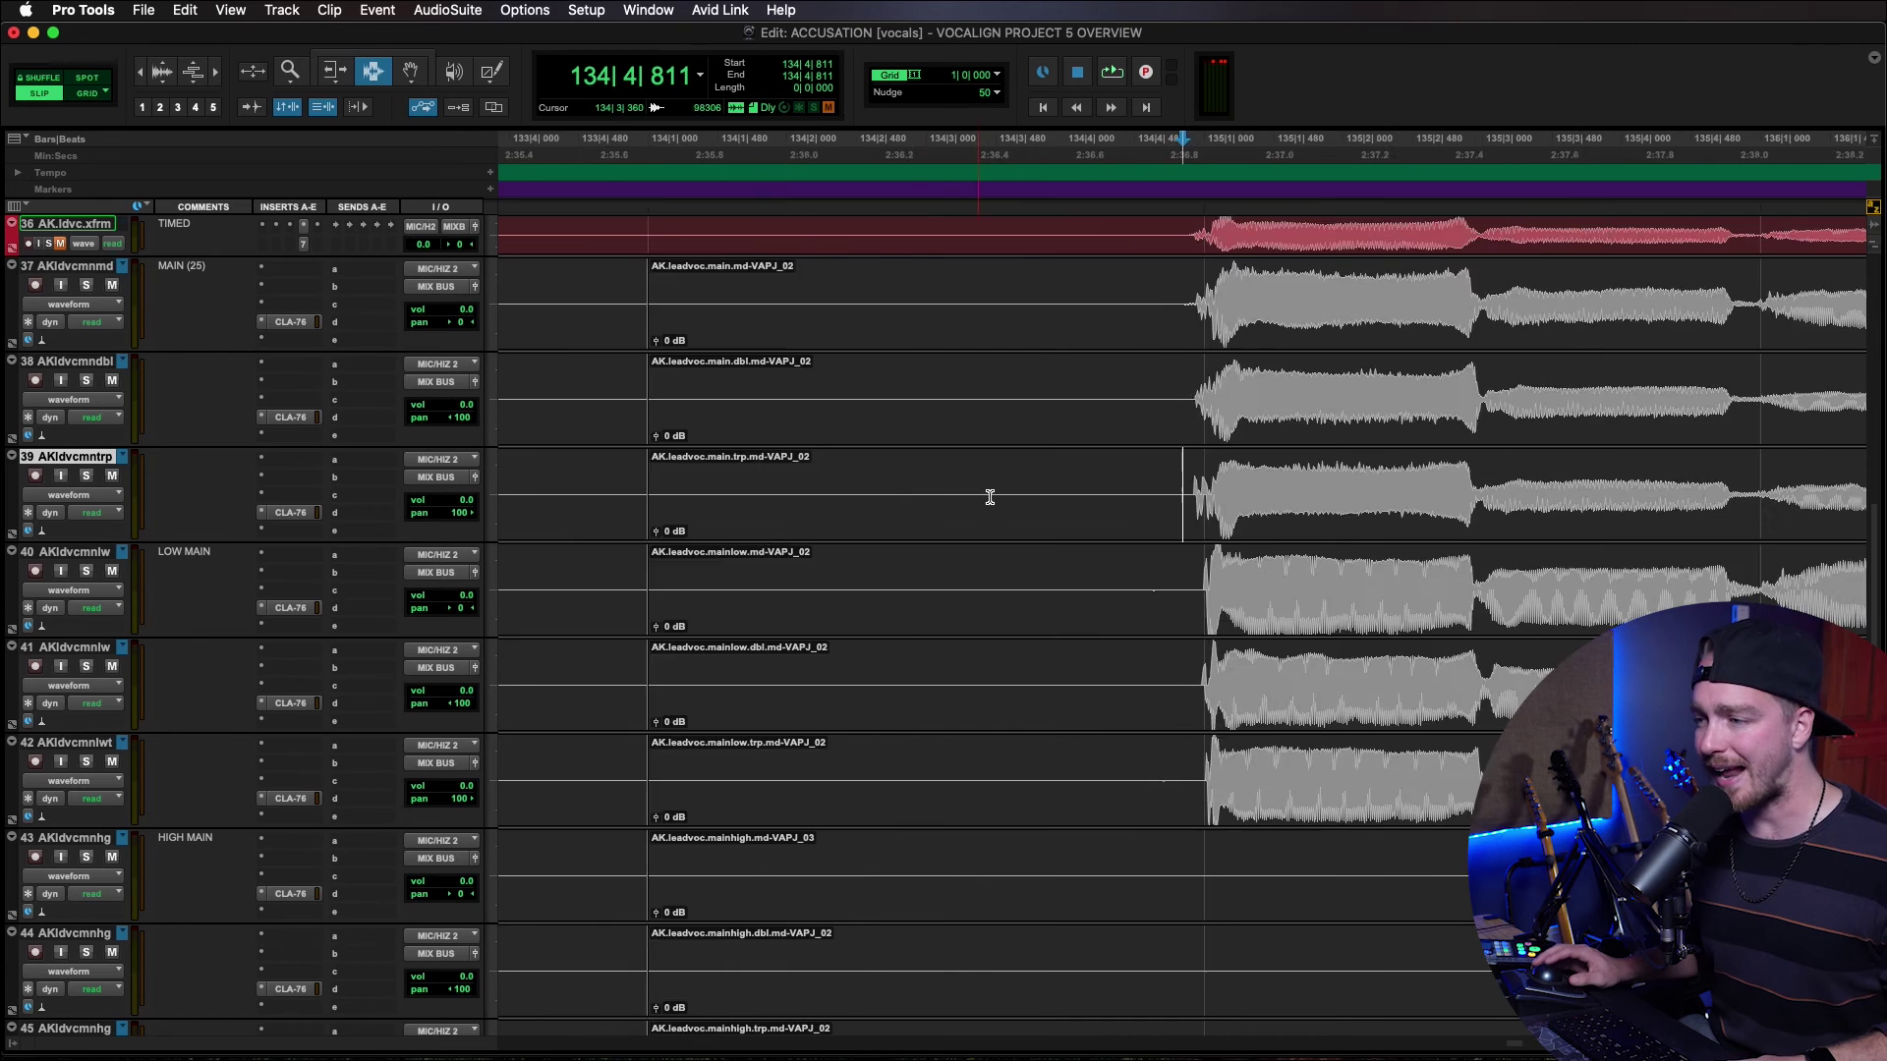
{"action": "mouse_move", "coordinate": [1339, 525]}
{"action": "left_mouse_down"}
{"action": "mouse_move", "coordinate": [1265, 525]}
{"action": "mouse_move", "coordinate": [1338, 522]}
{"action": "left_mouse_up"}
{"action": "key", "text": "Delete"}
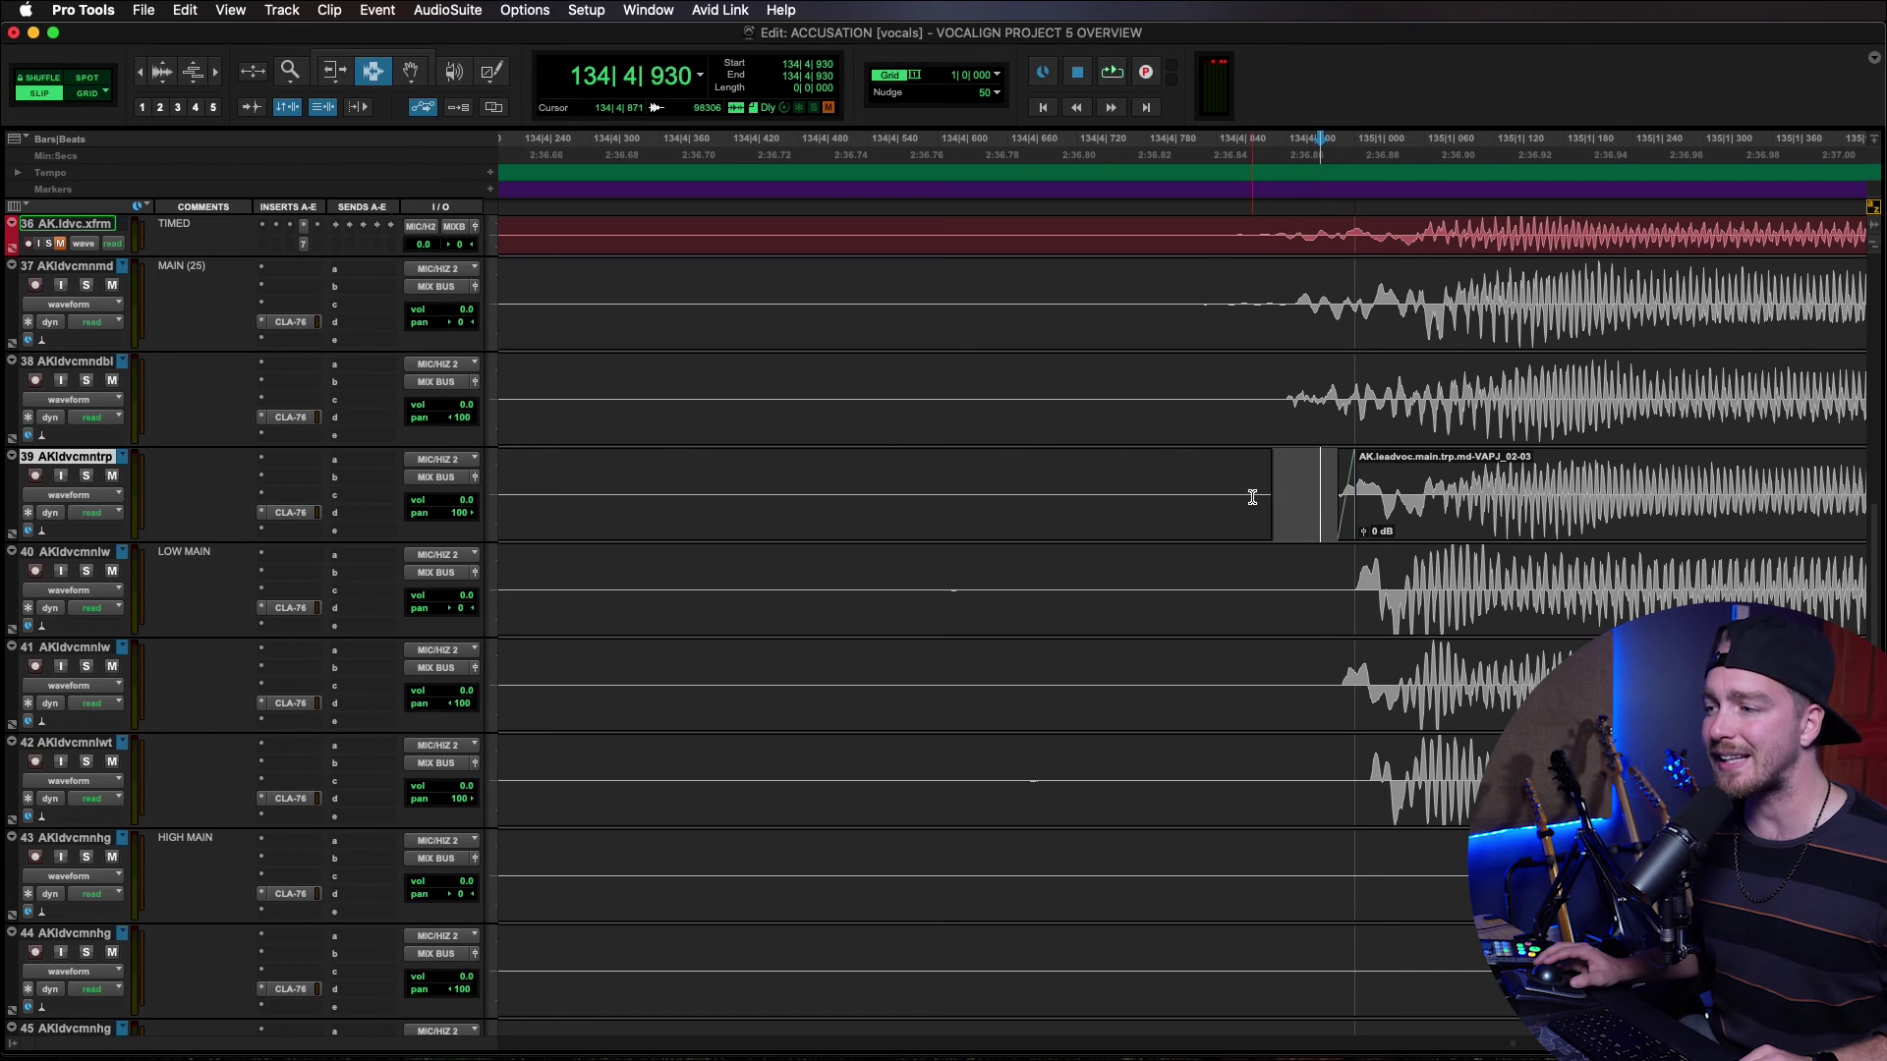
{"action": "left_click", "coordinate": [1255, 498]}
{"action": "scroll", "coordinate": [1256, 491], "scroll_direction": "down", "scroll_amount": 4}
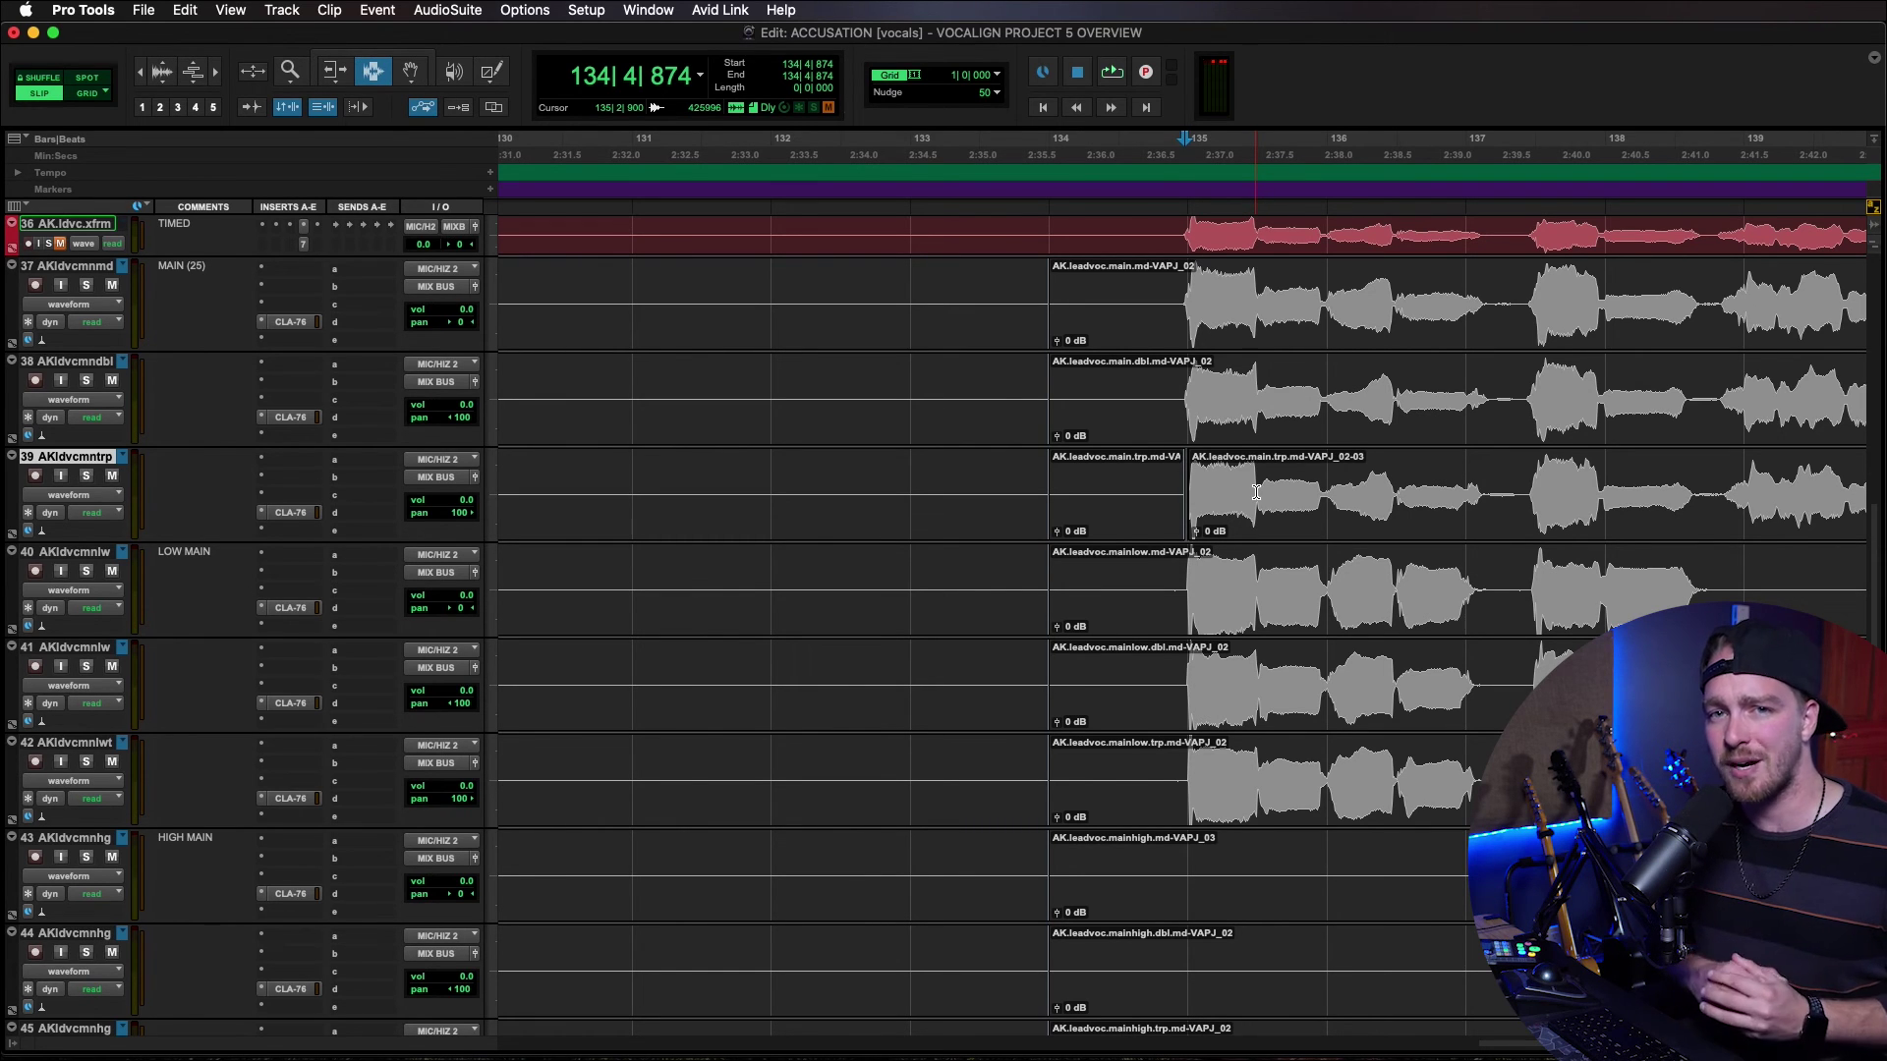
{"action": "scroll", "coordinate": [1255, 492], "scroll_direction": "right", "scroll_amount": 5}
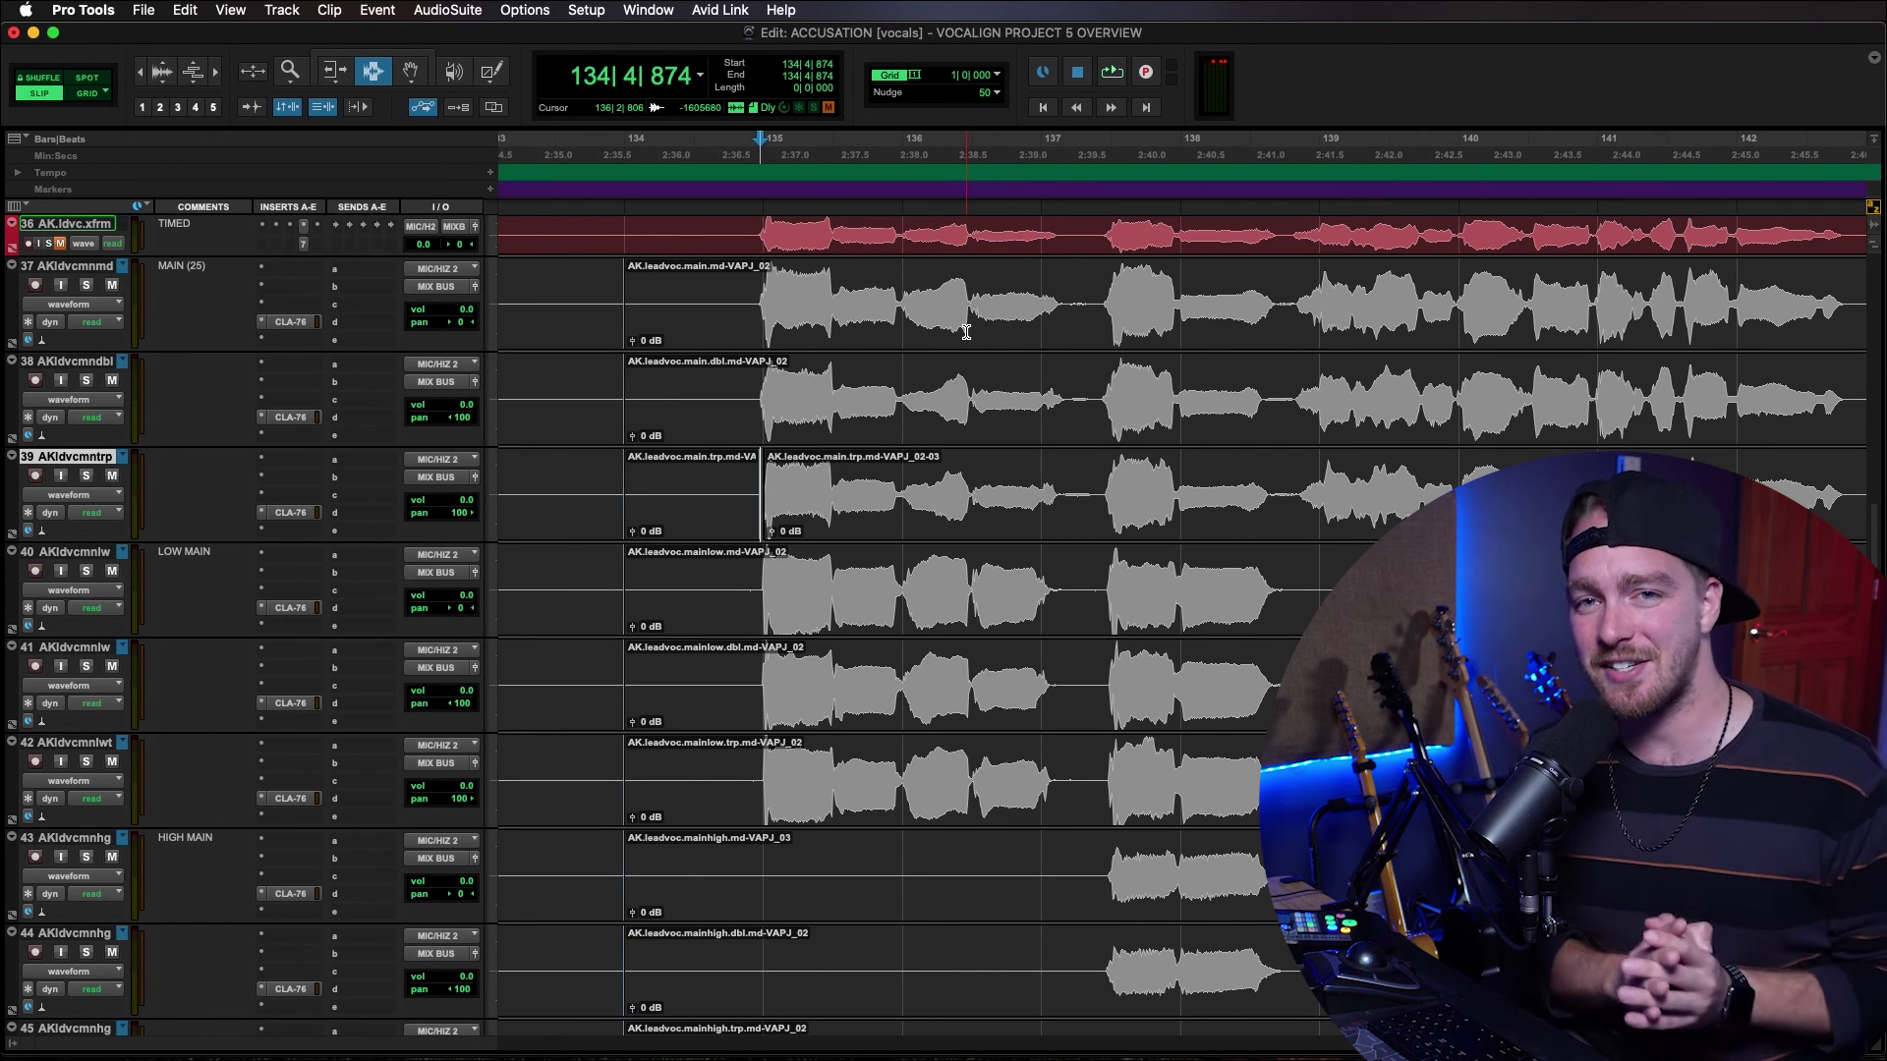
Swap tracks 37–45 to their raw, unaligned takes and play the section from bar 134.
{"action": "key", "text": "ctrl+alt+Down"}
{"action": "left_click_drag", "start_coordinate": [711, 384], "coordinate": [735, 684]}
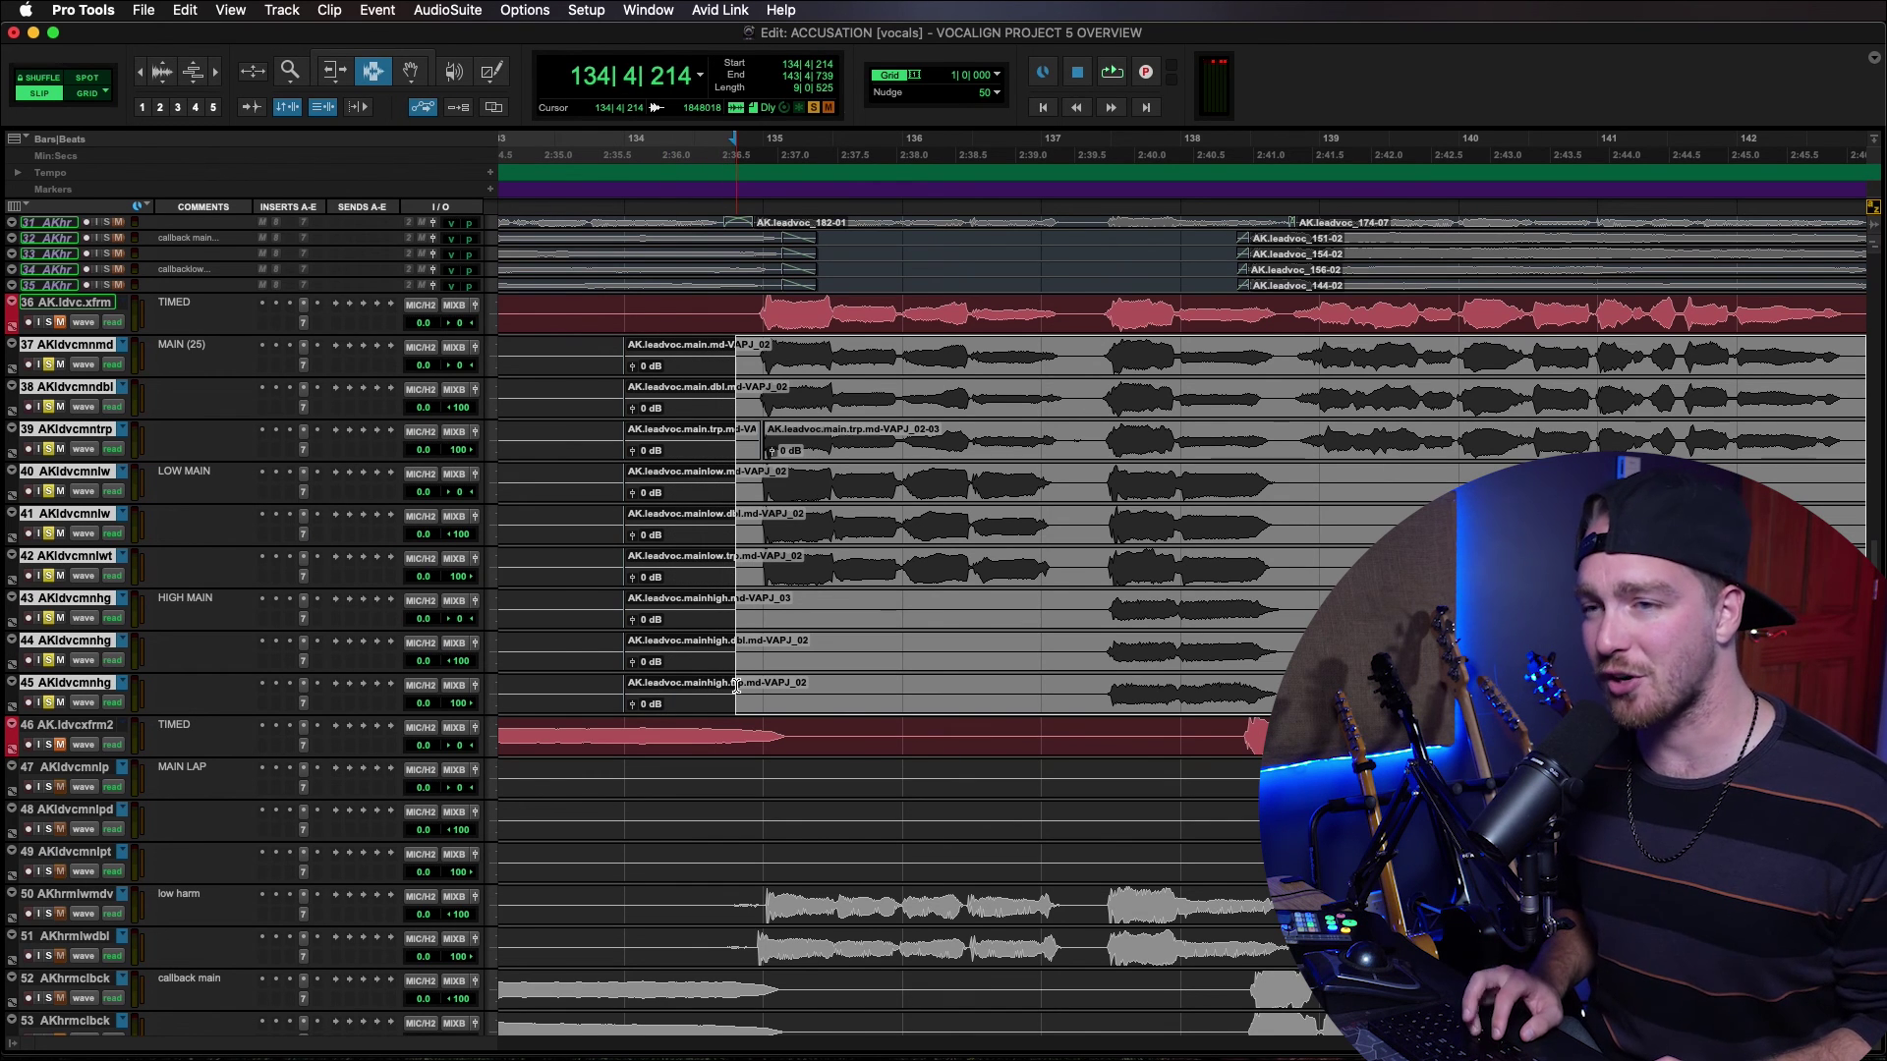
{"action": "key", "text": "Delete"}
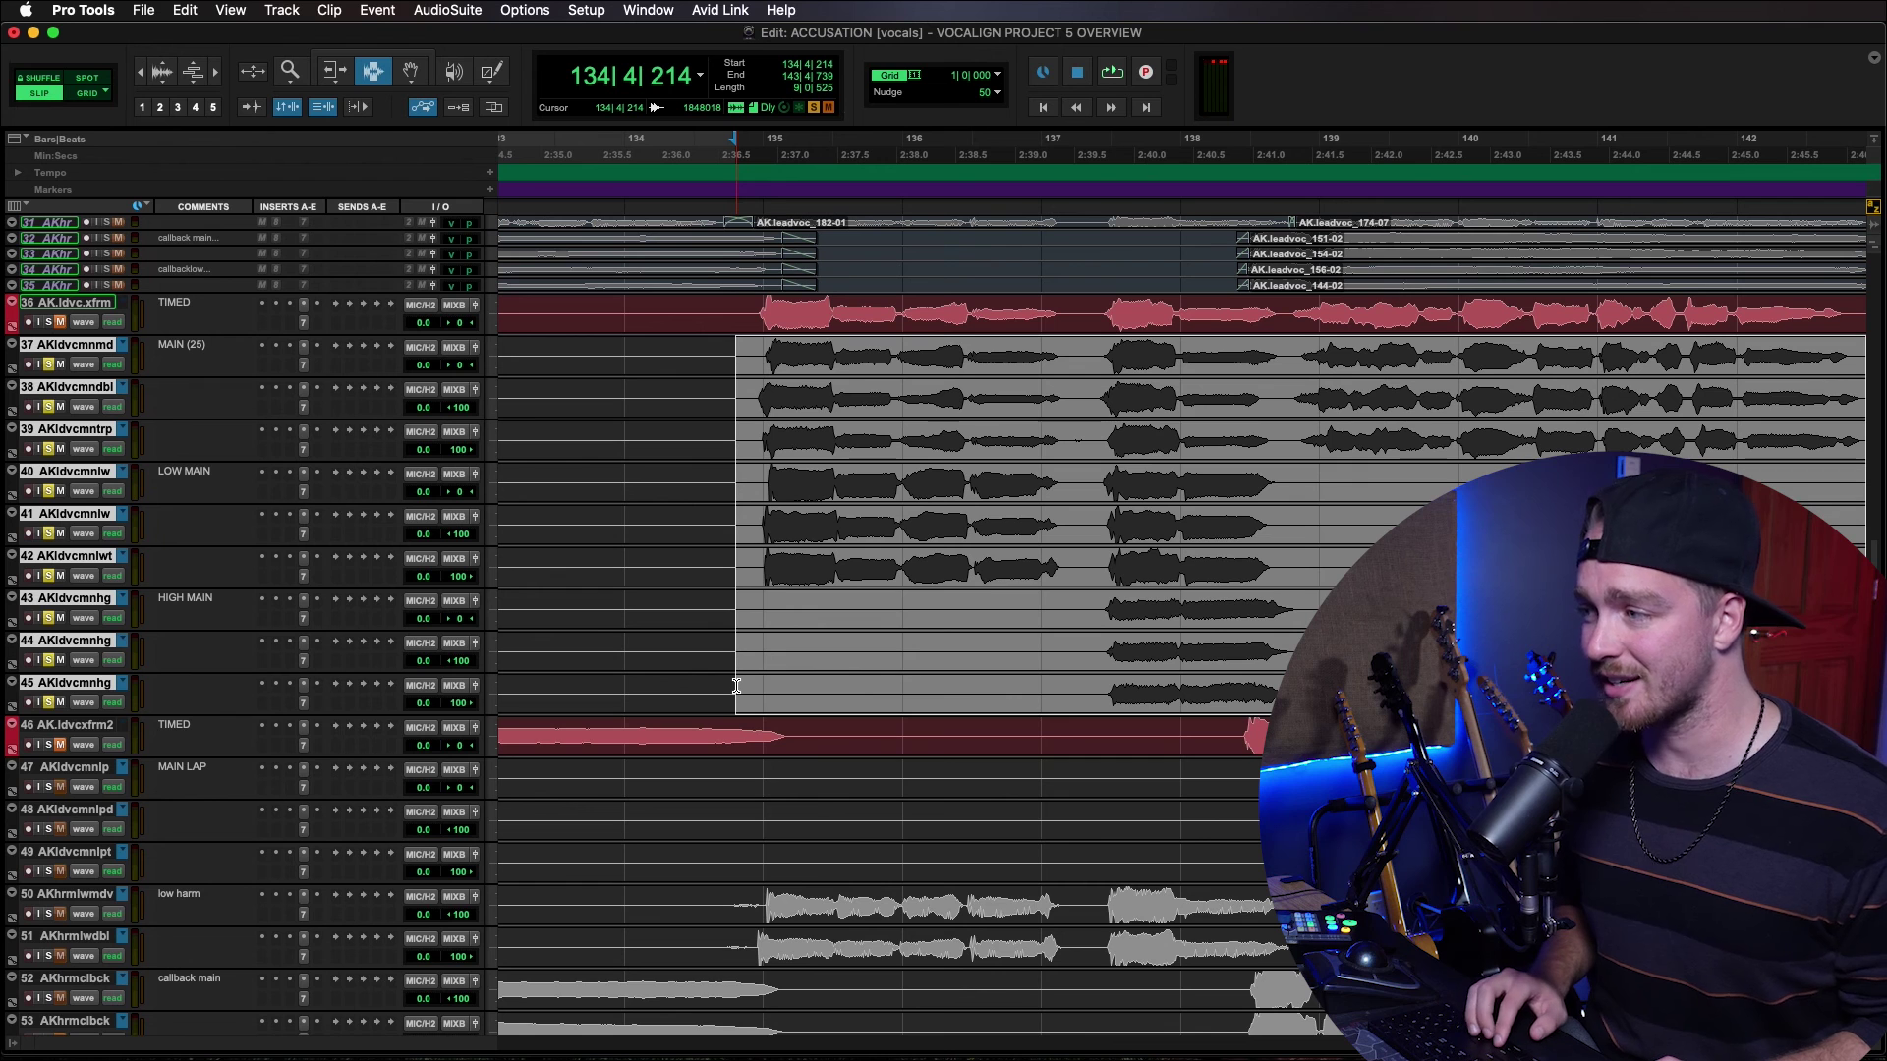
{"action": "scroll", "coordinate": [736, 685], "scroll_direction": "right", "scroll_amount": 3}
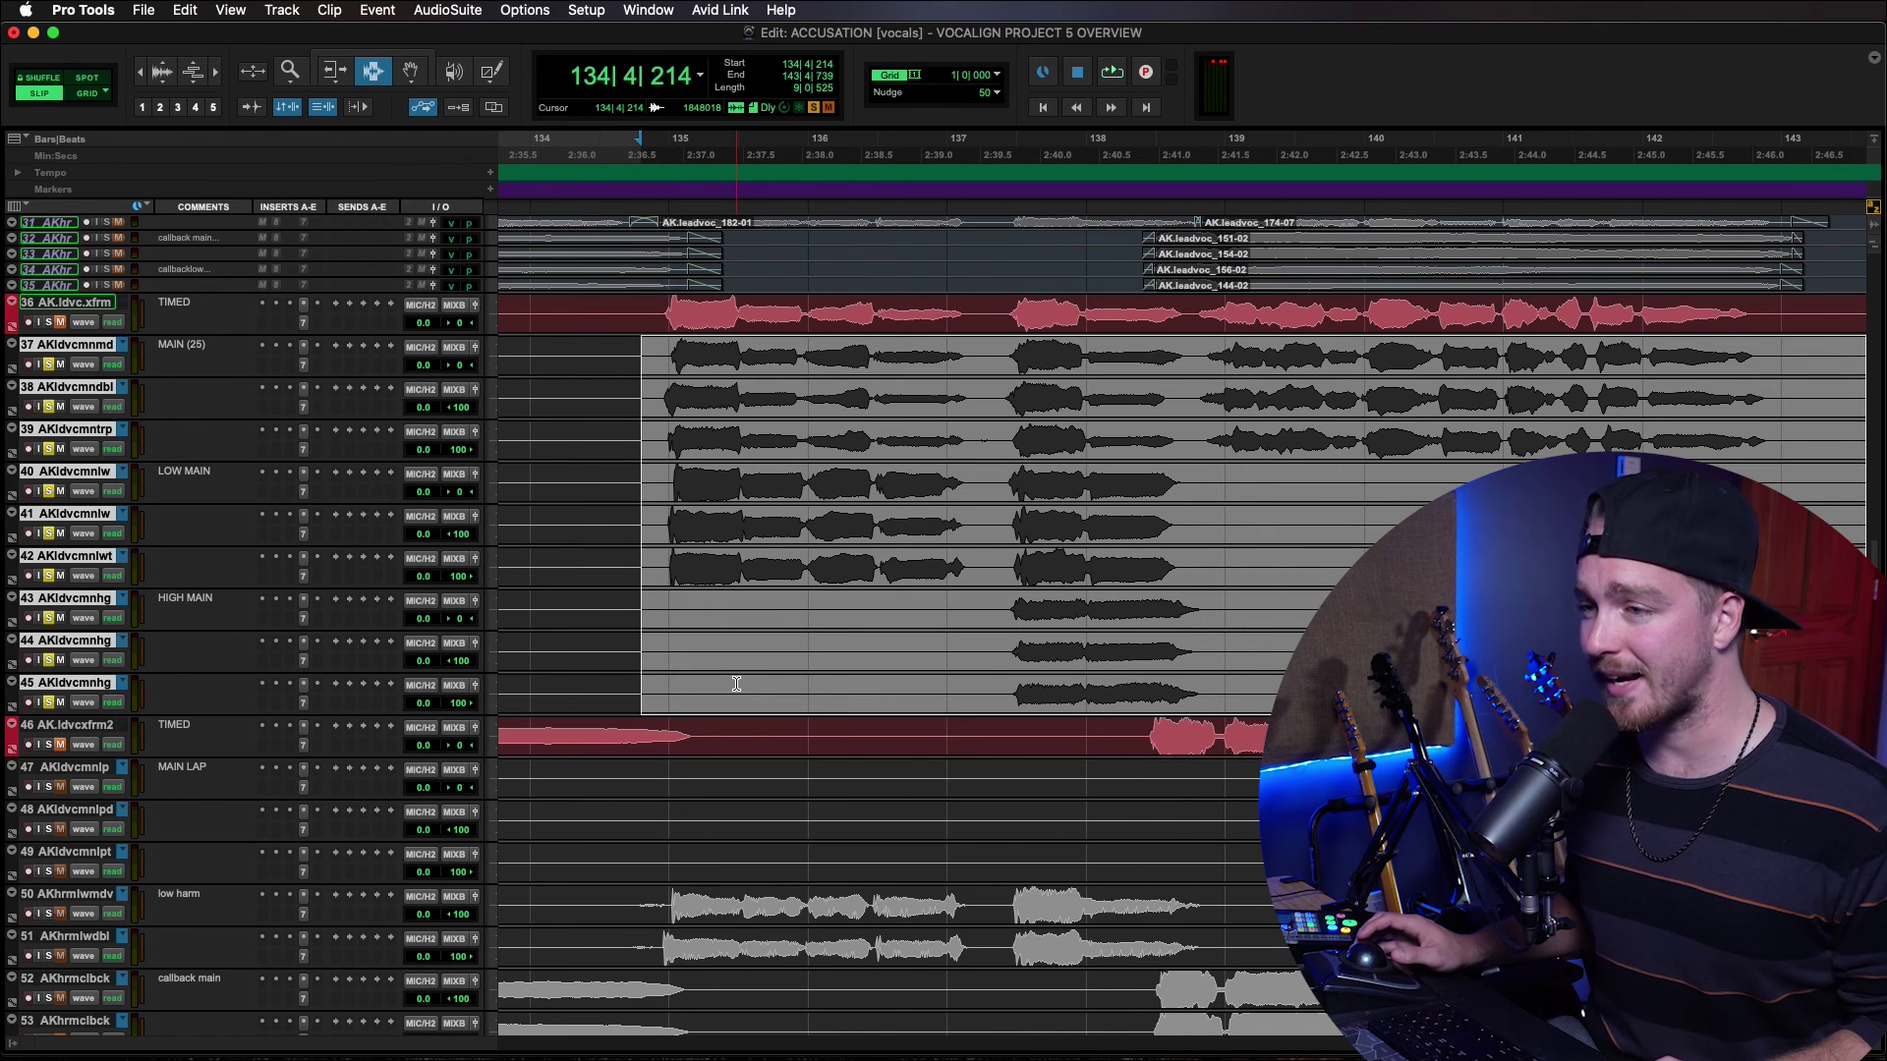
{"action": "key", "text": "space"}
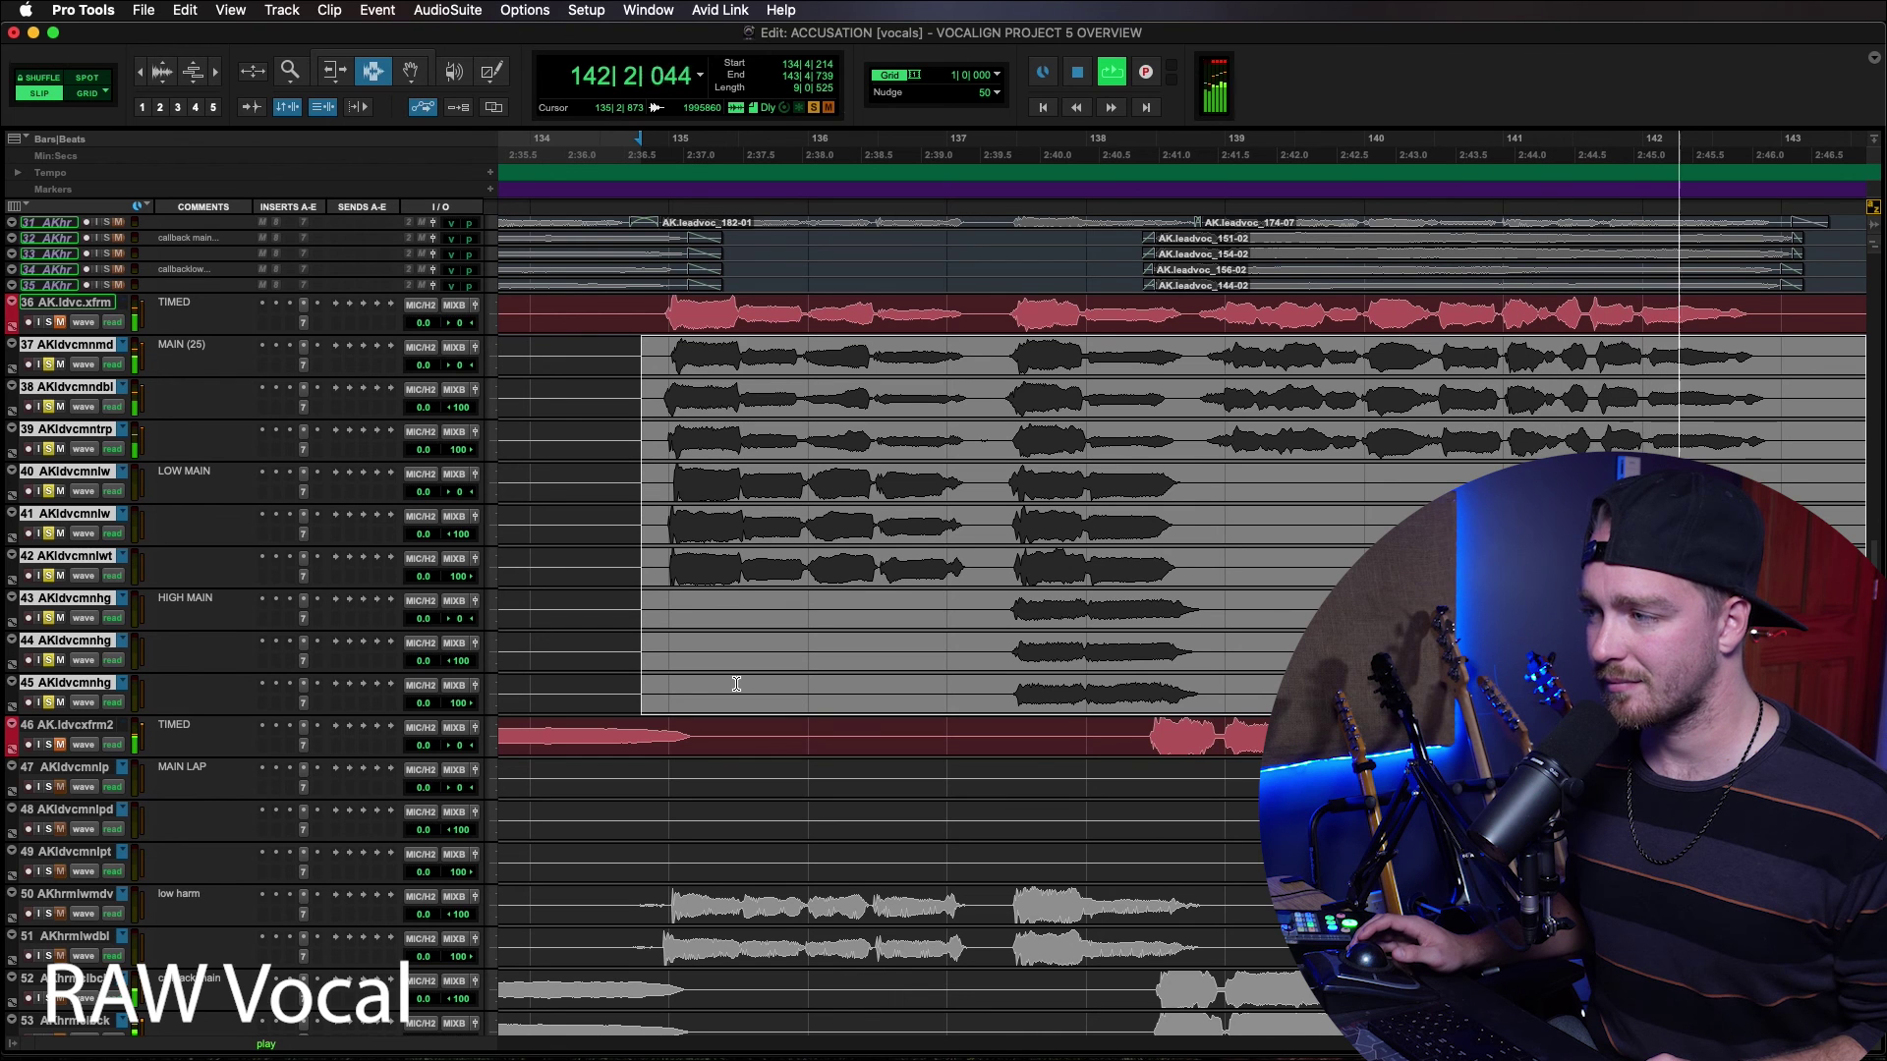
Bring back the VocAlign clips on tracks 37–45, audition them, then select near bar 137 on track 38.
{"action": "key", "text": "space"}
{"action": "key", "text": "super+shift+z"}
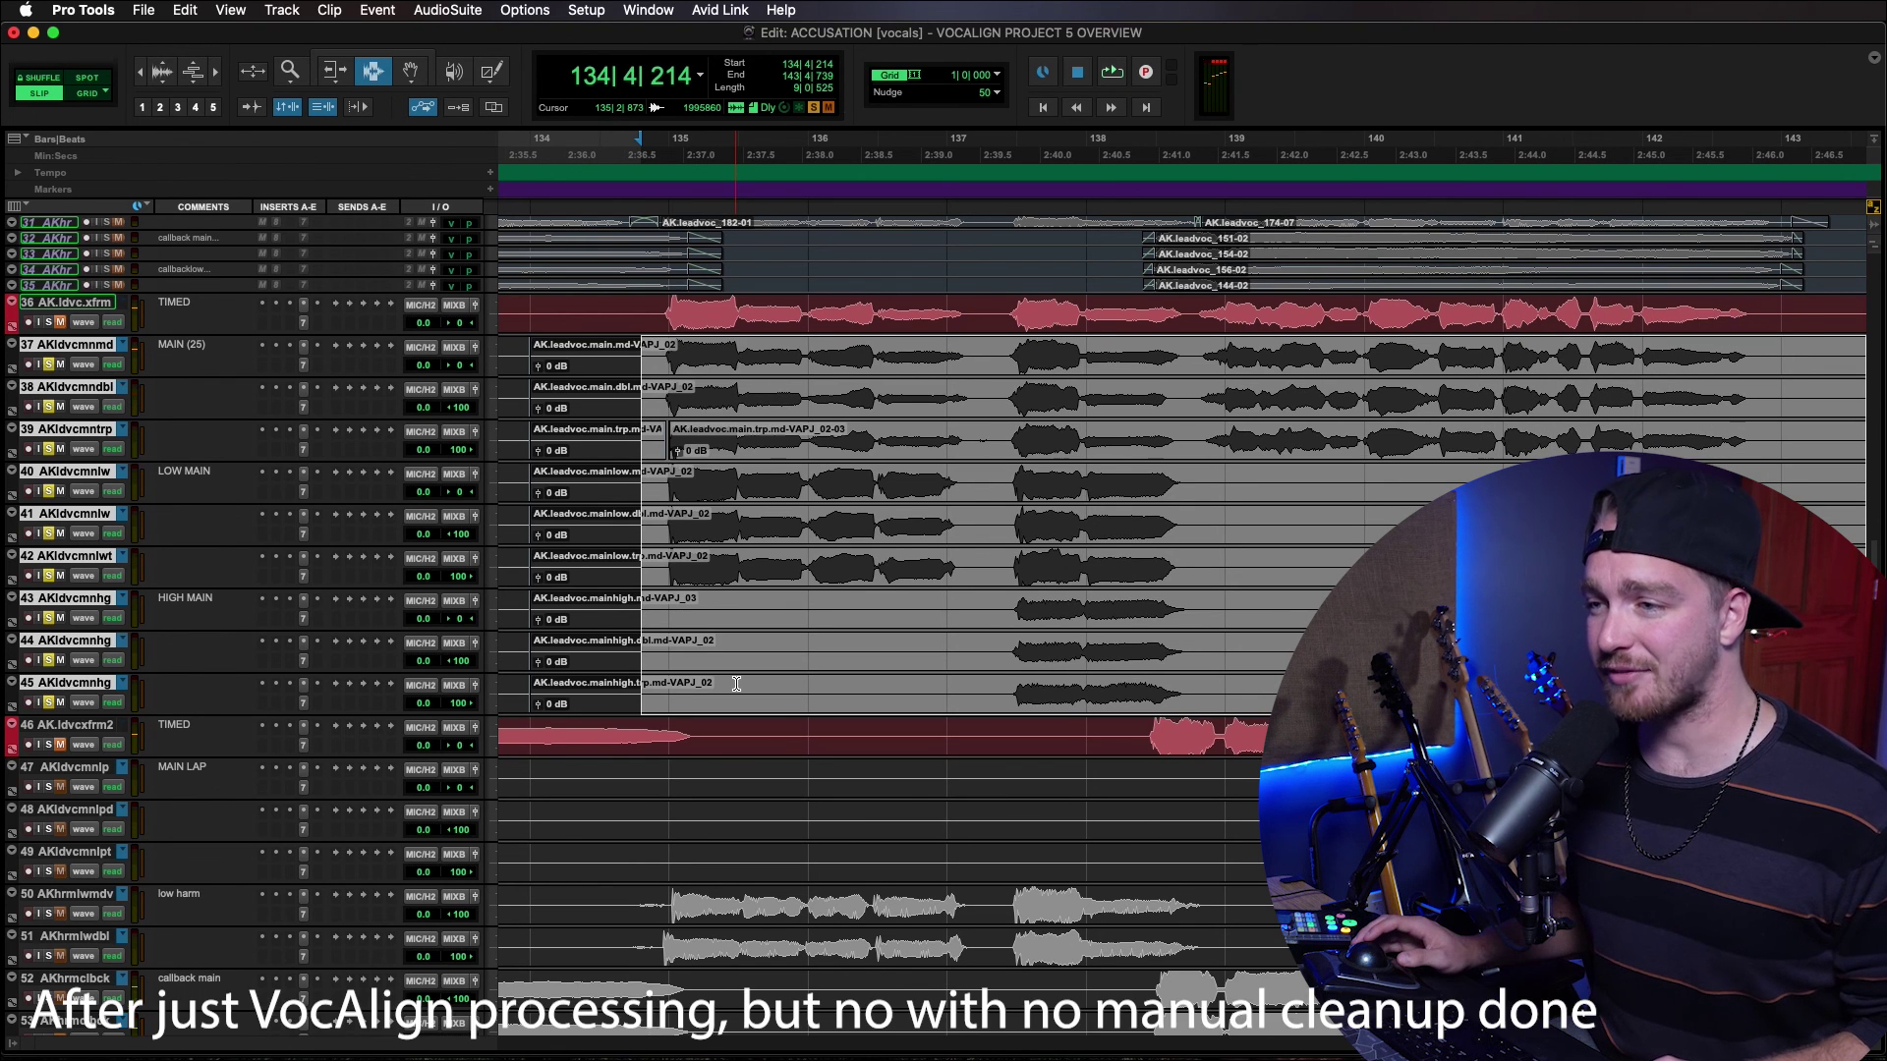
{"action": "key", "text": "space"}
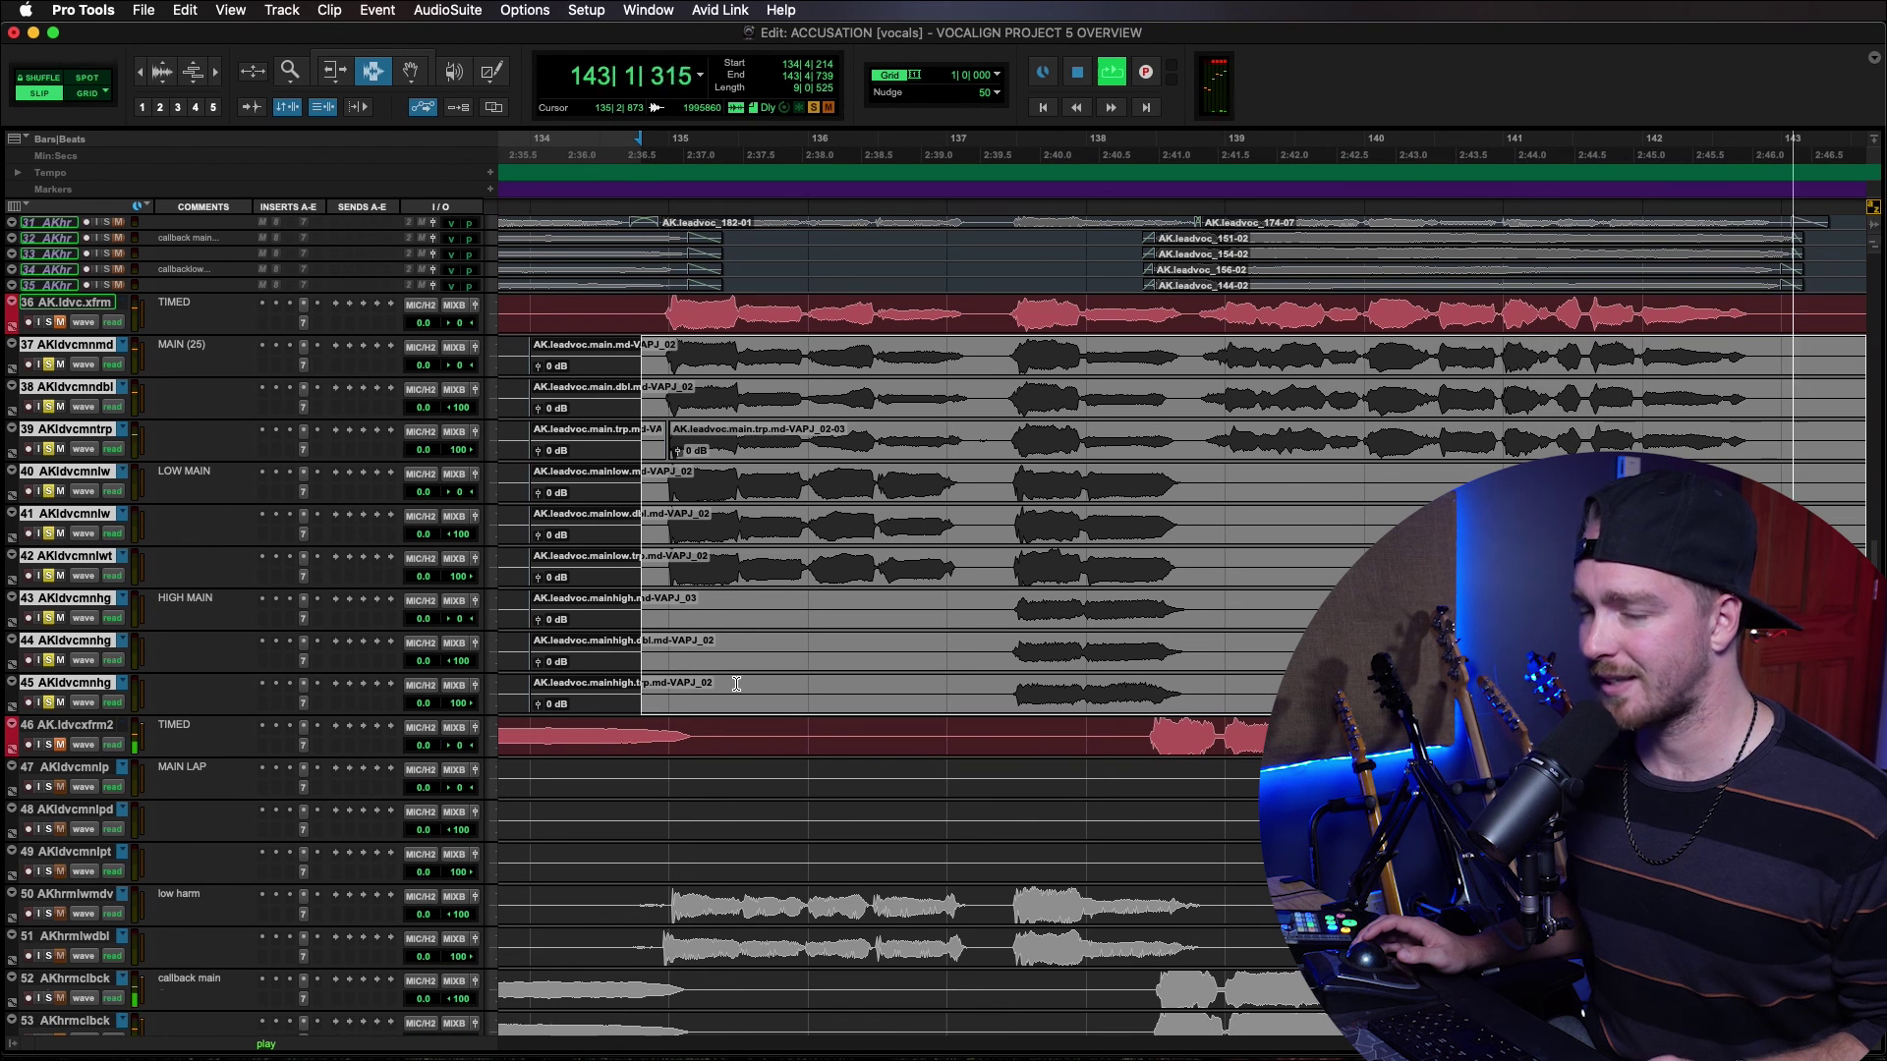
{"action": "key", "text": "space"}
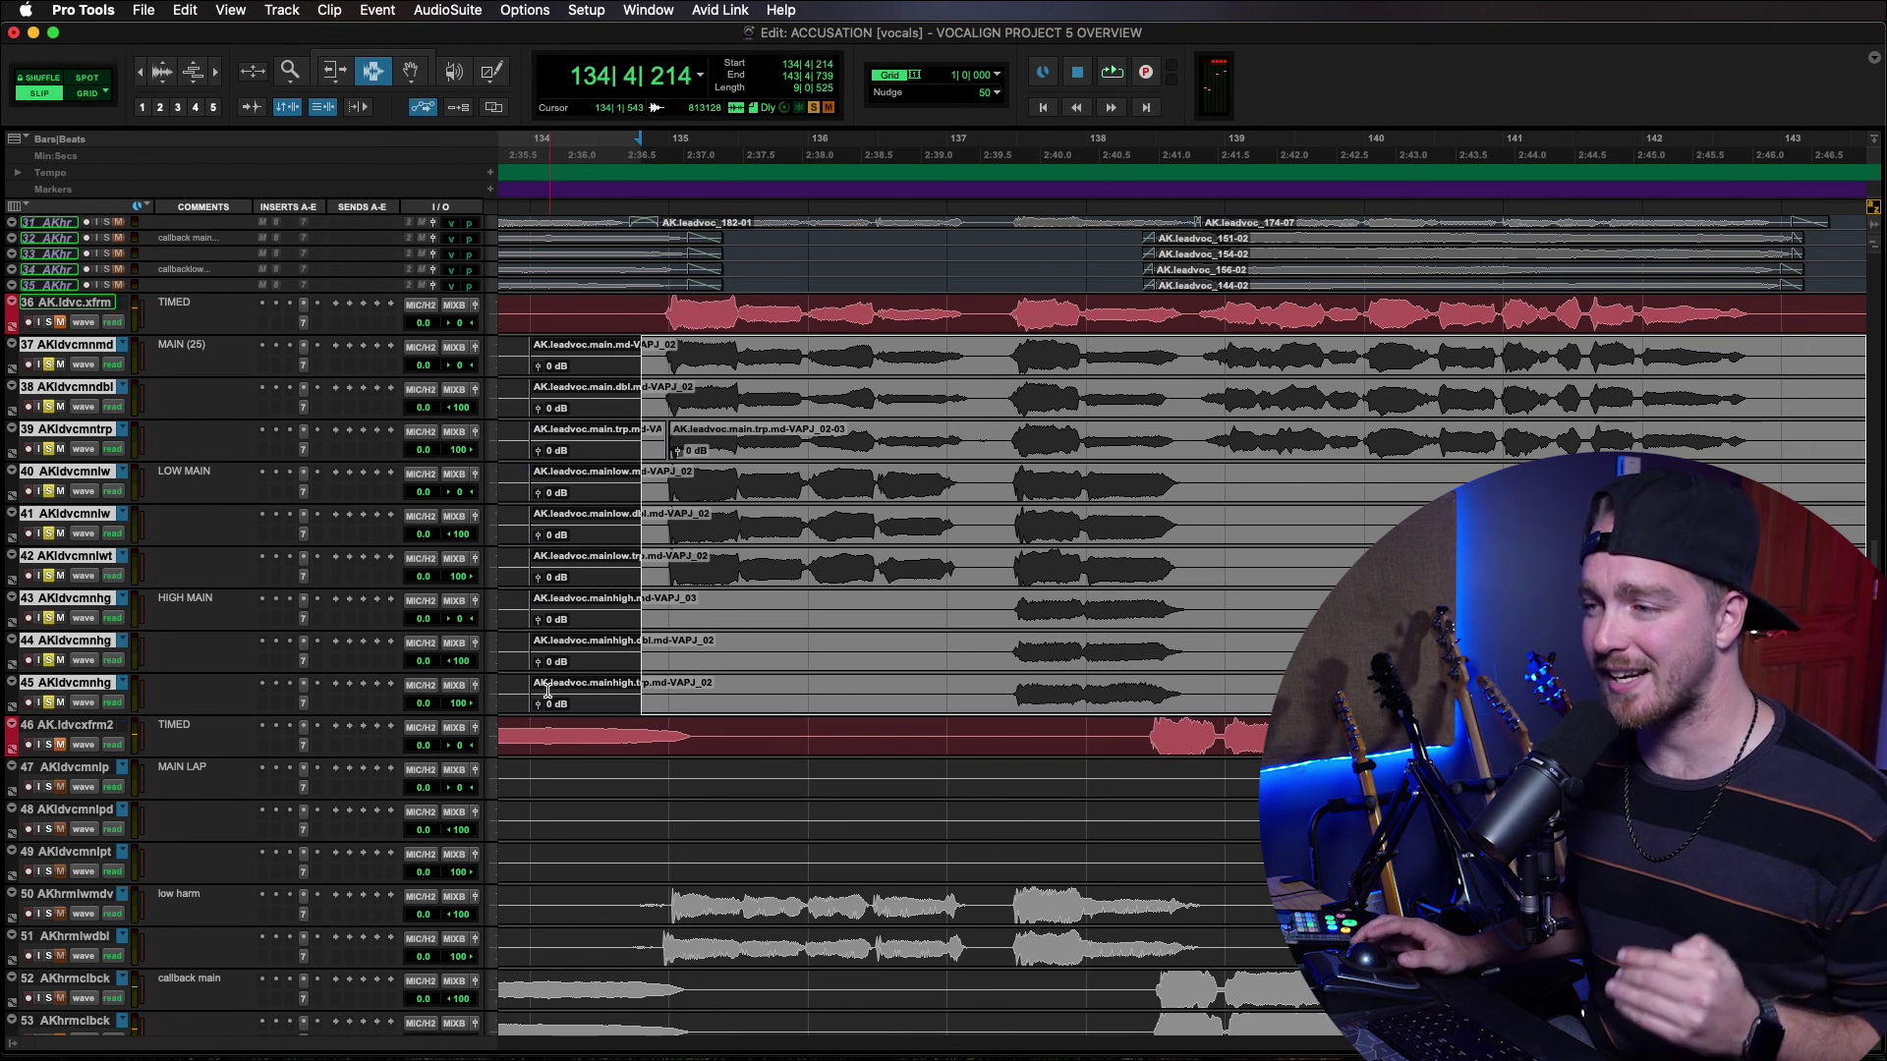
{"action": "left_click_drag", "start_coordinate": [940, 397], "coordinate": [979, 400]}
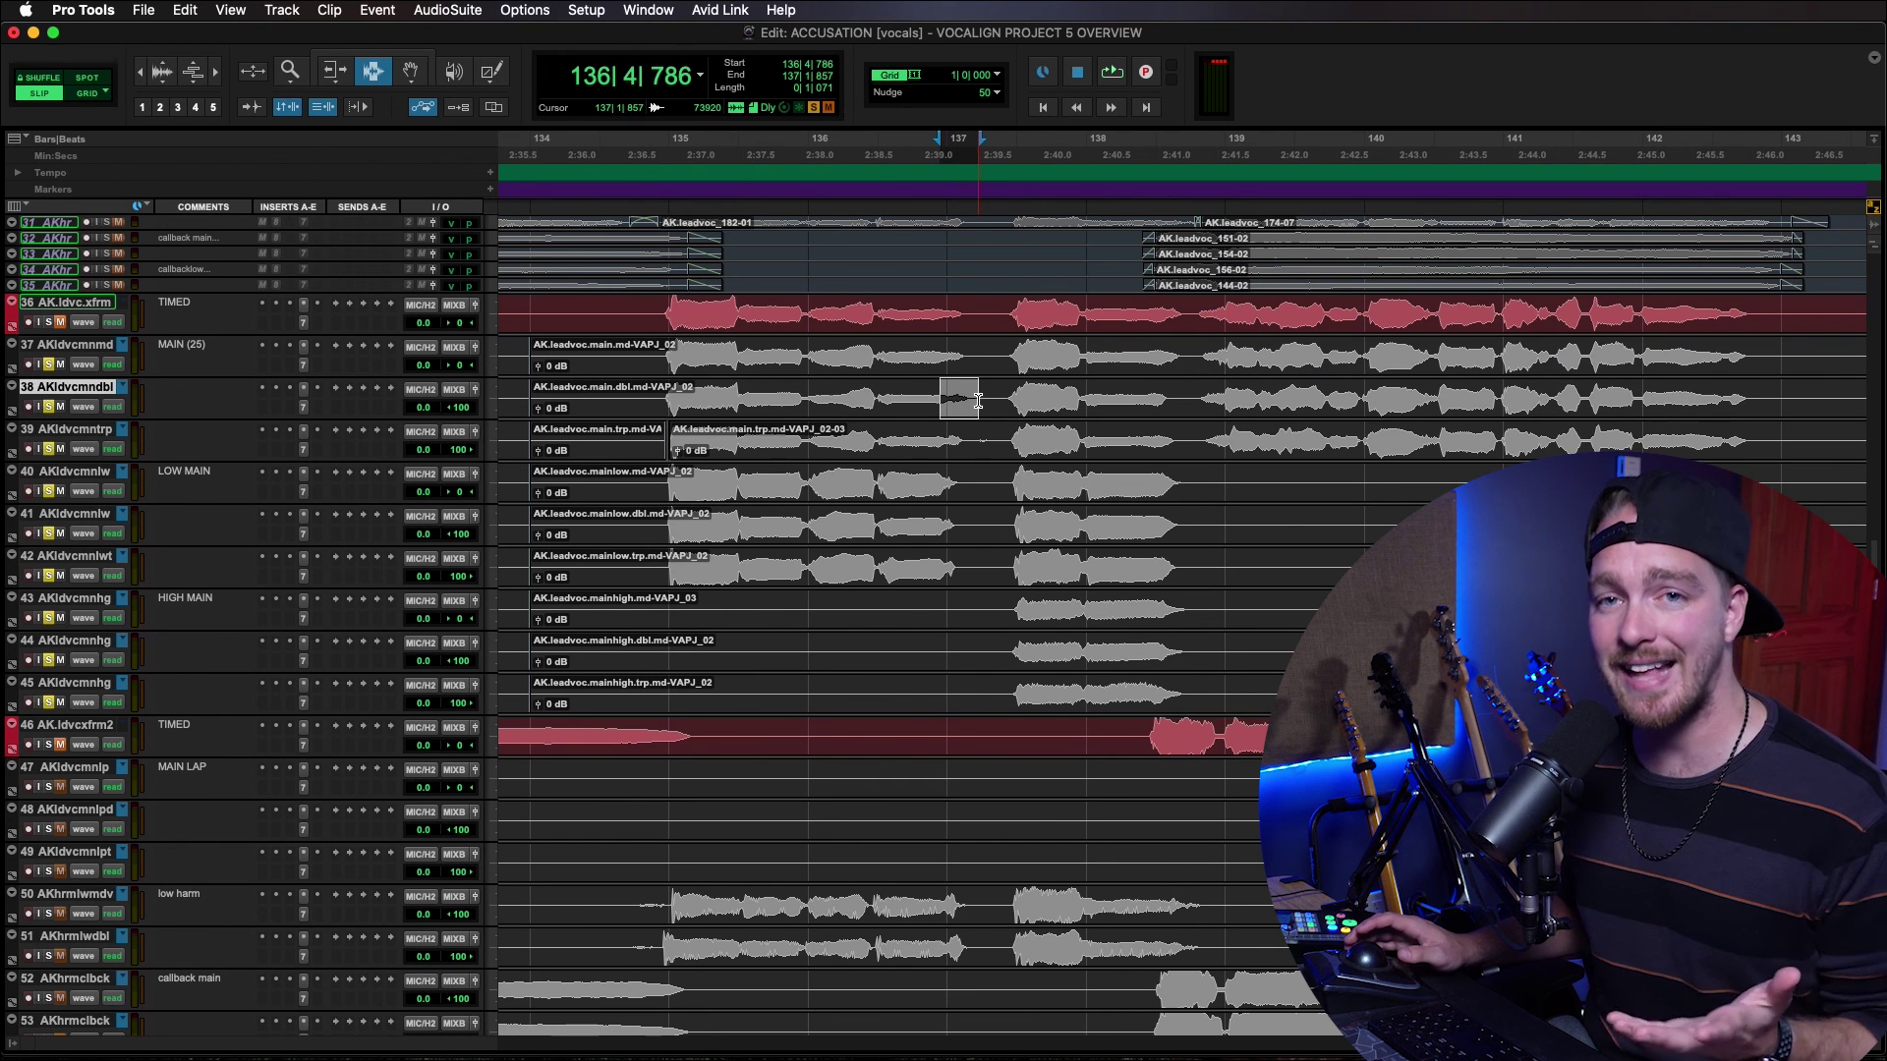